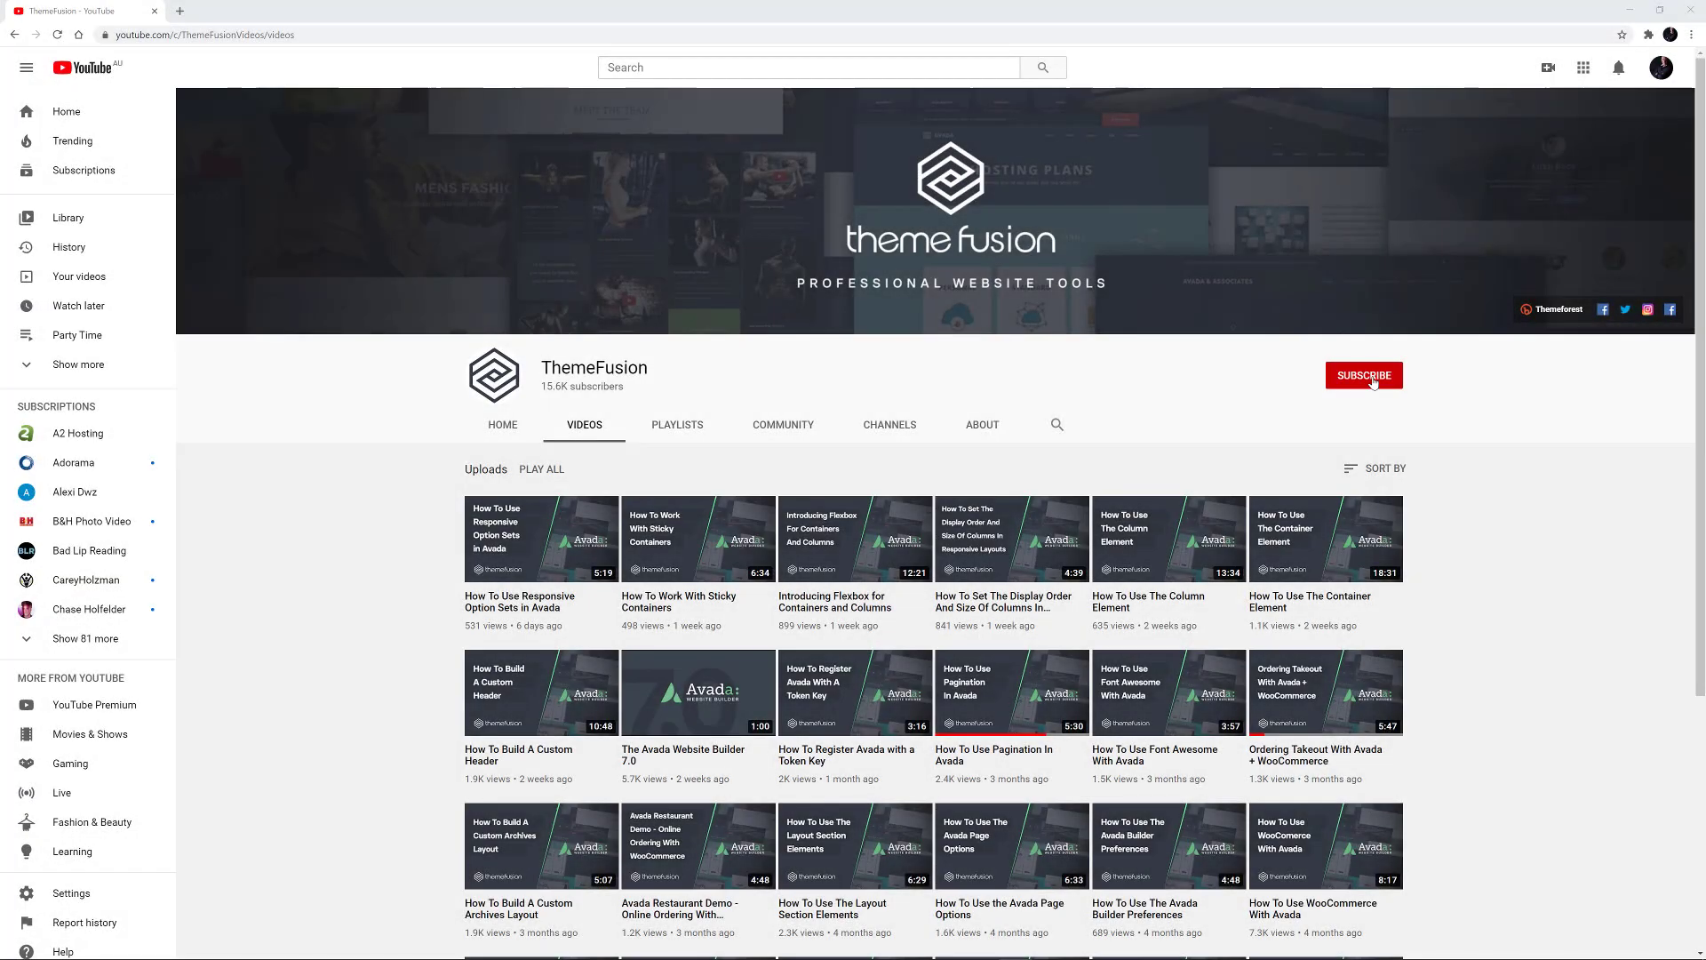
- Subscribe to the ThemeFusion YouTube channel with the bell set to All notifications
click(1373, 377)
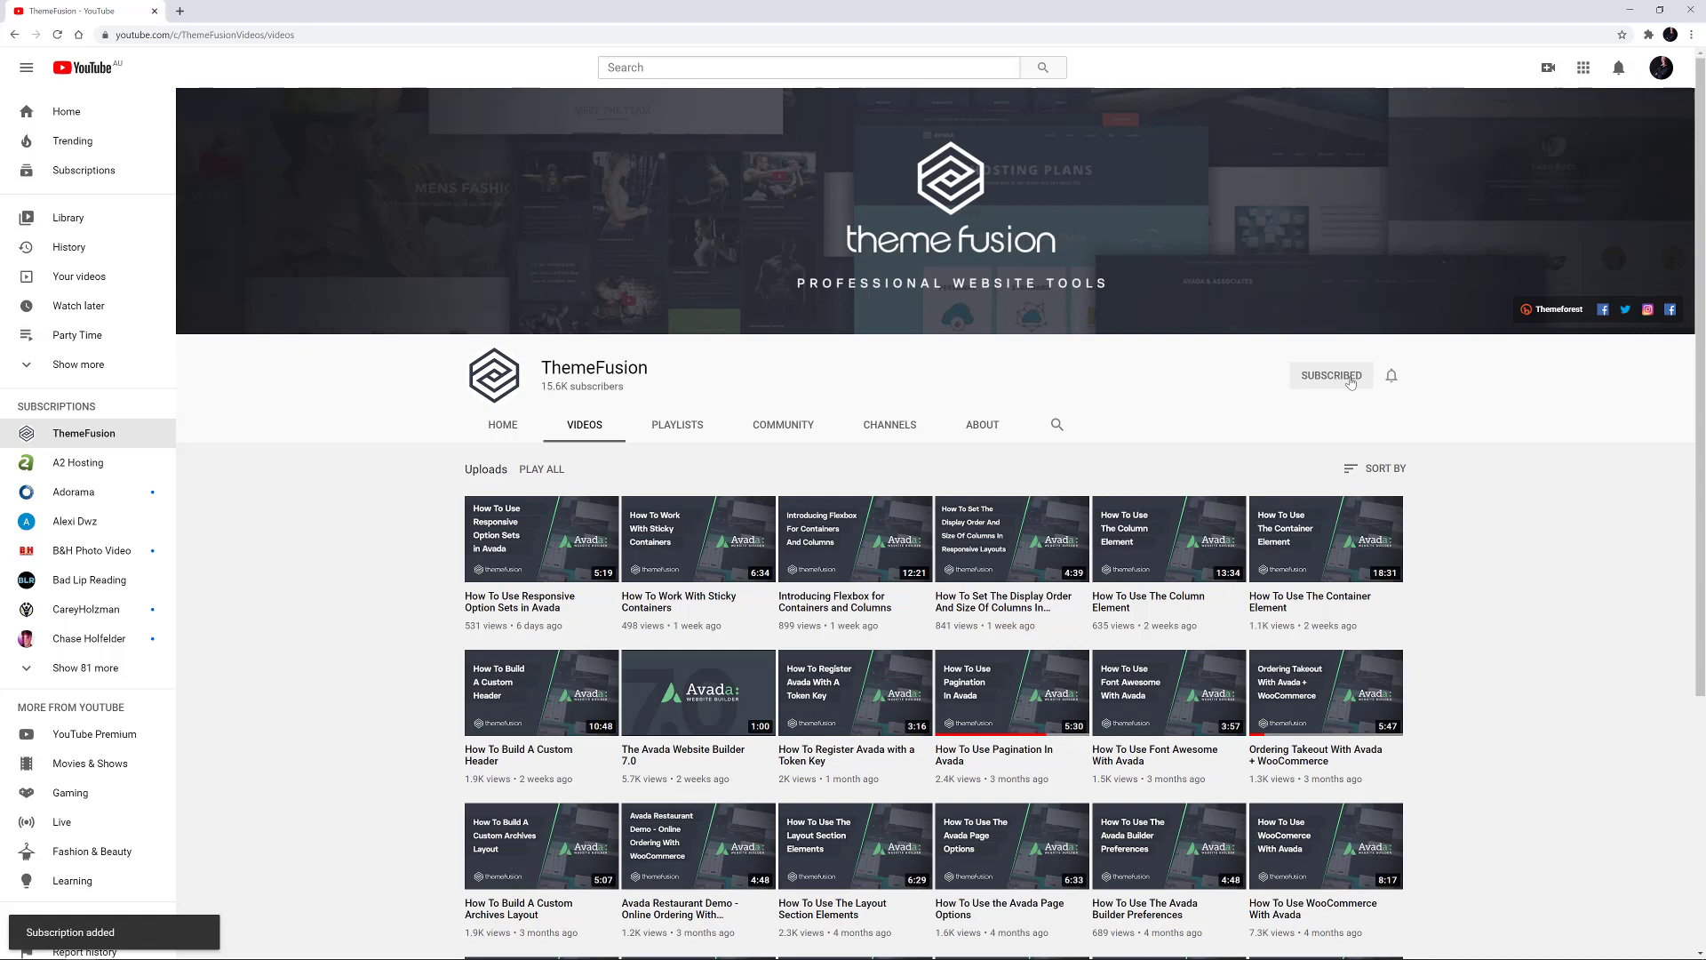
click(1392, 375)
click(1402, 406)
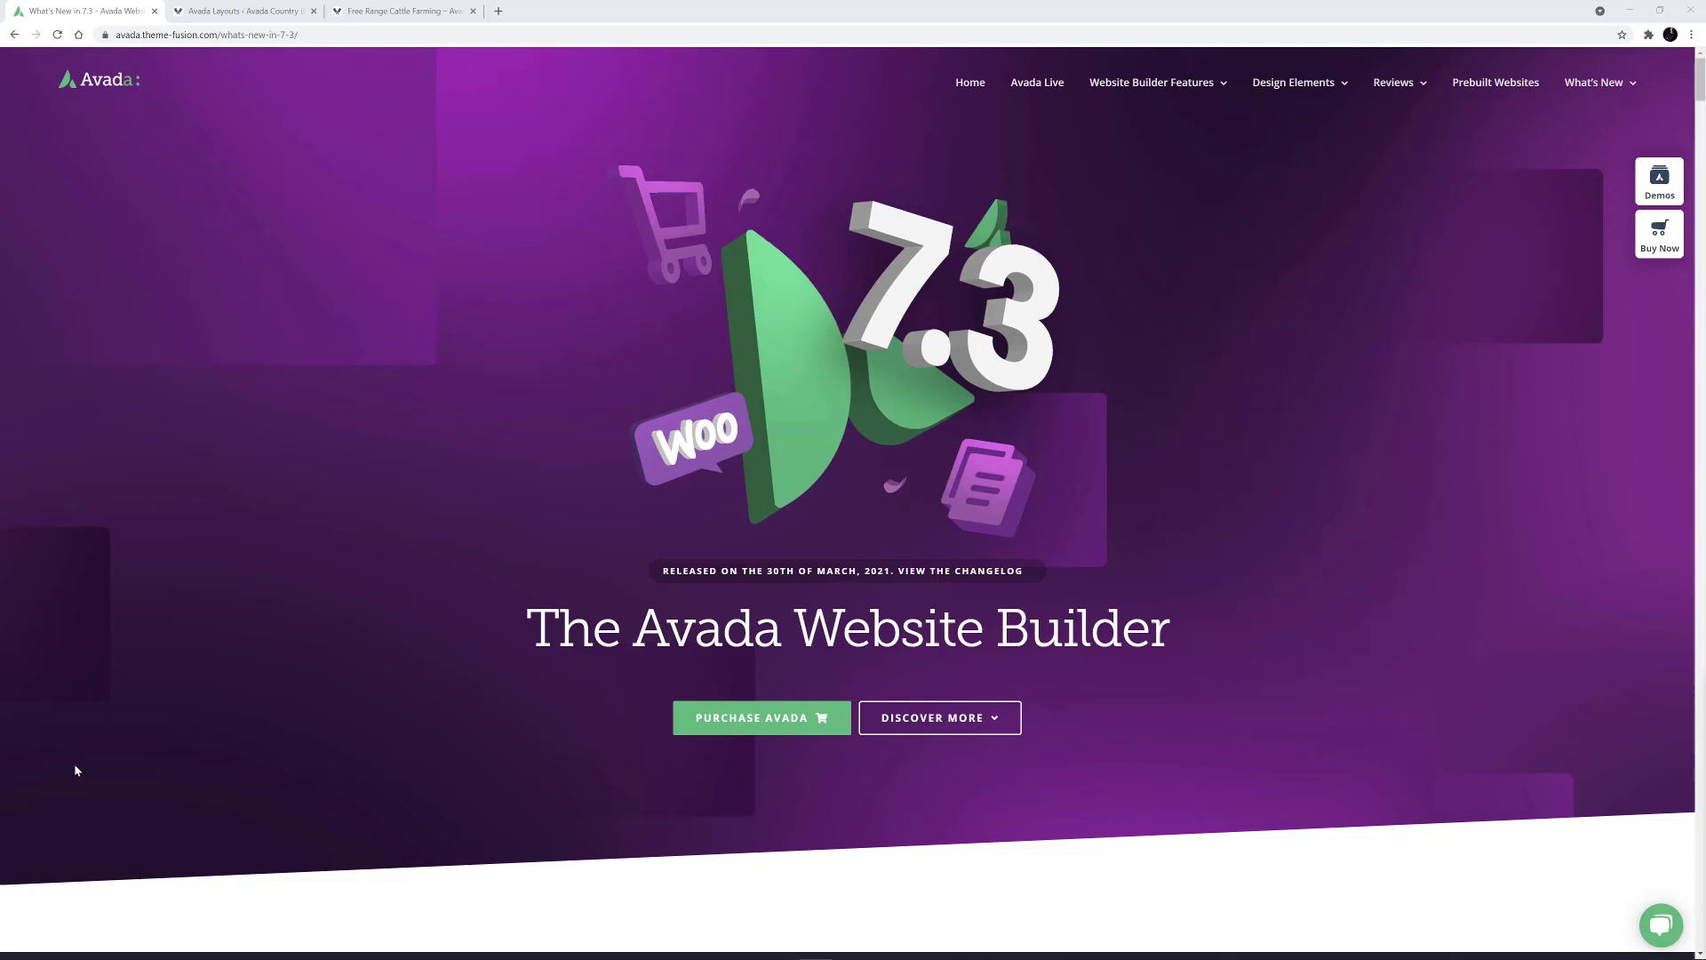
scroll(76, 770, down, 7)
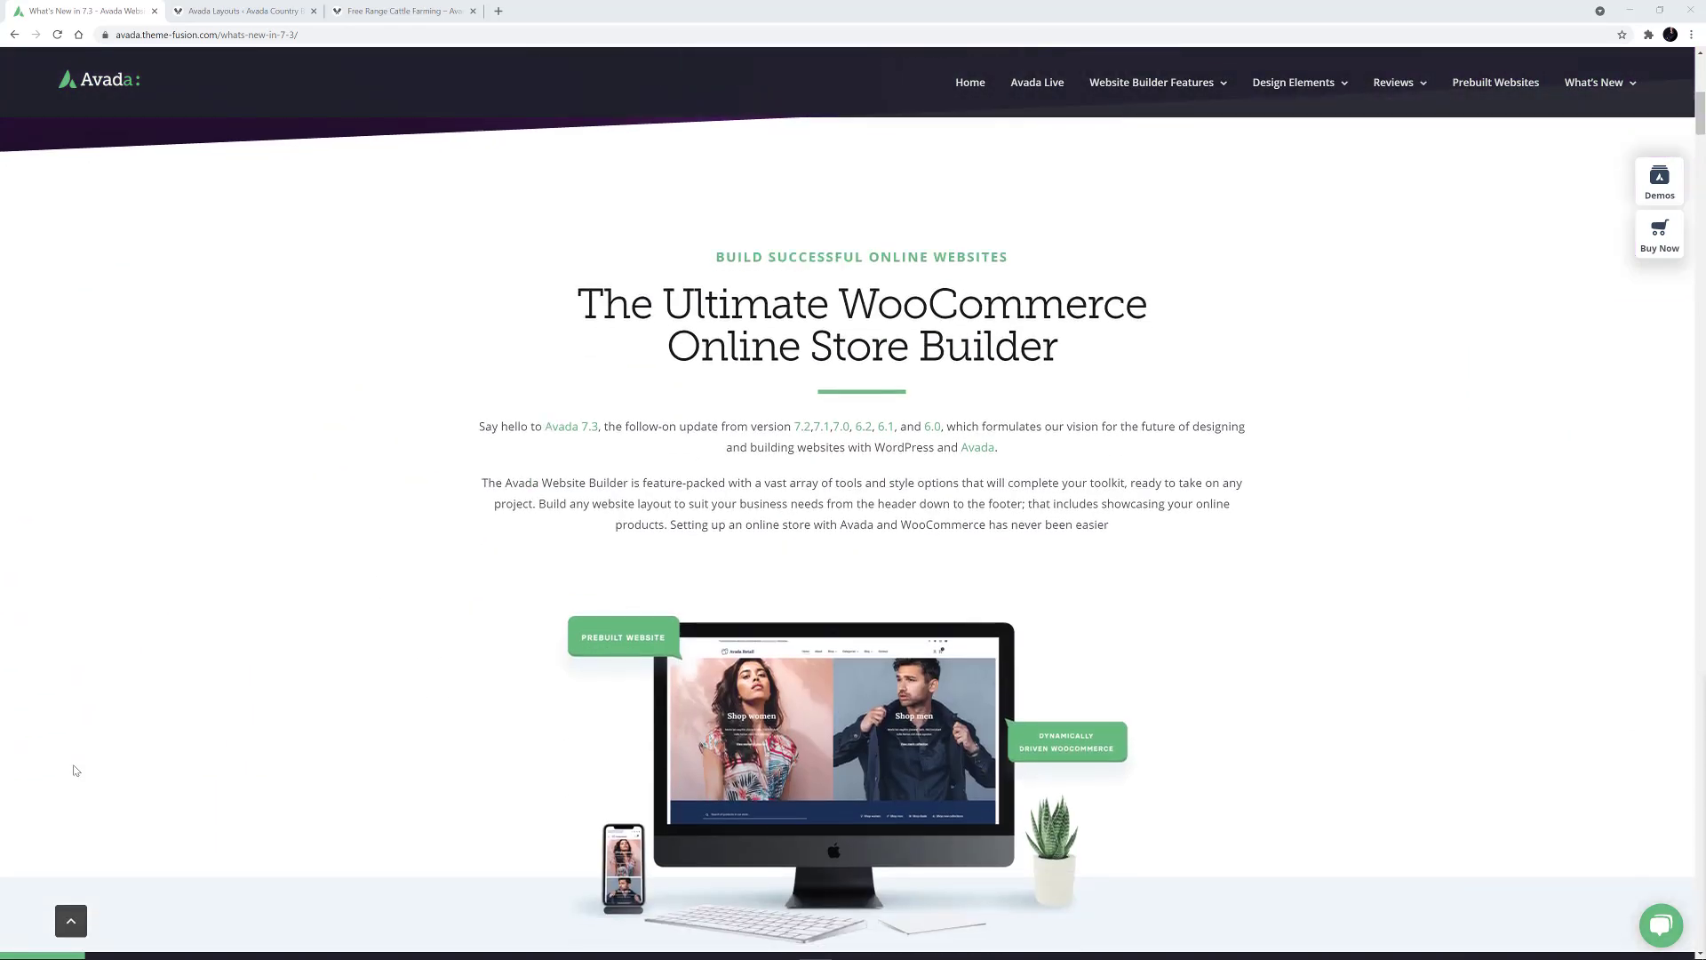
scroll(75, 770, down, 9)
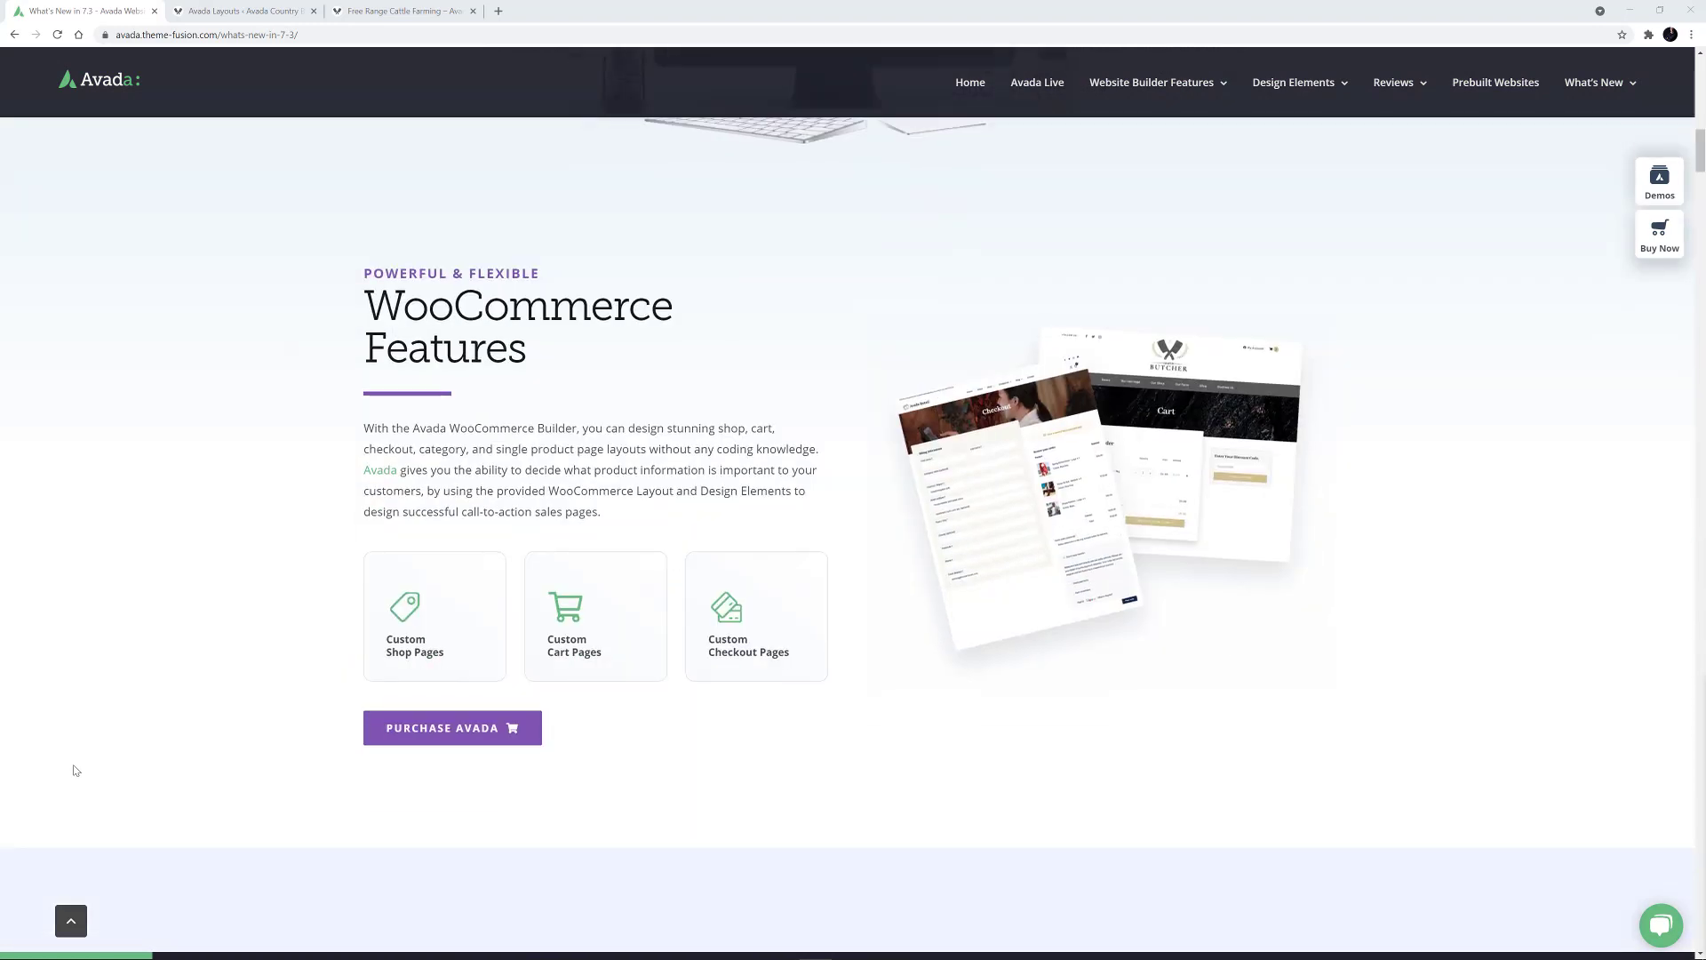
scroll(76, 769, down, 8)
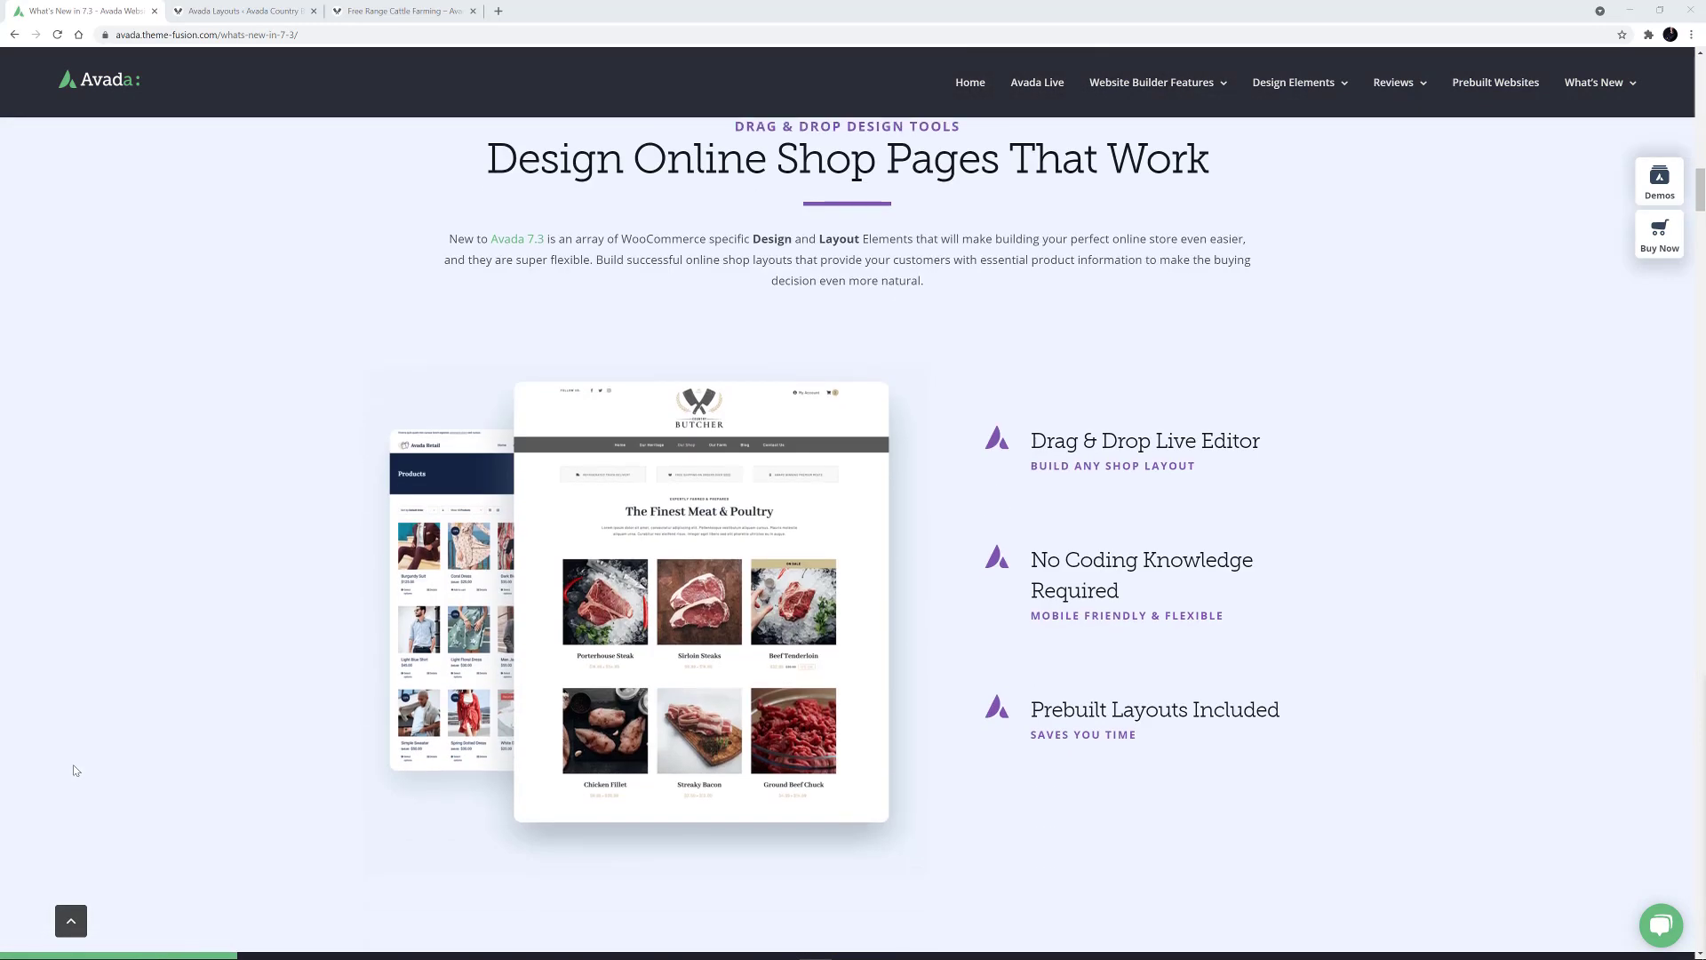
scroll(76, 770, down, 8)
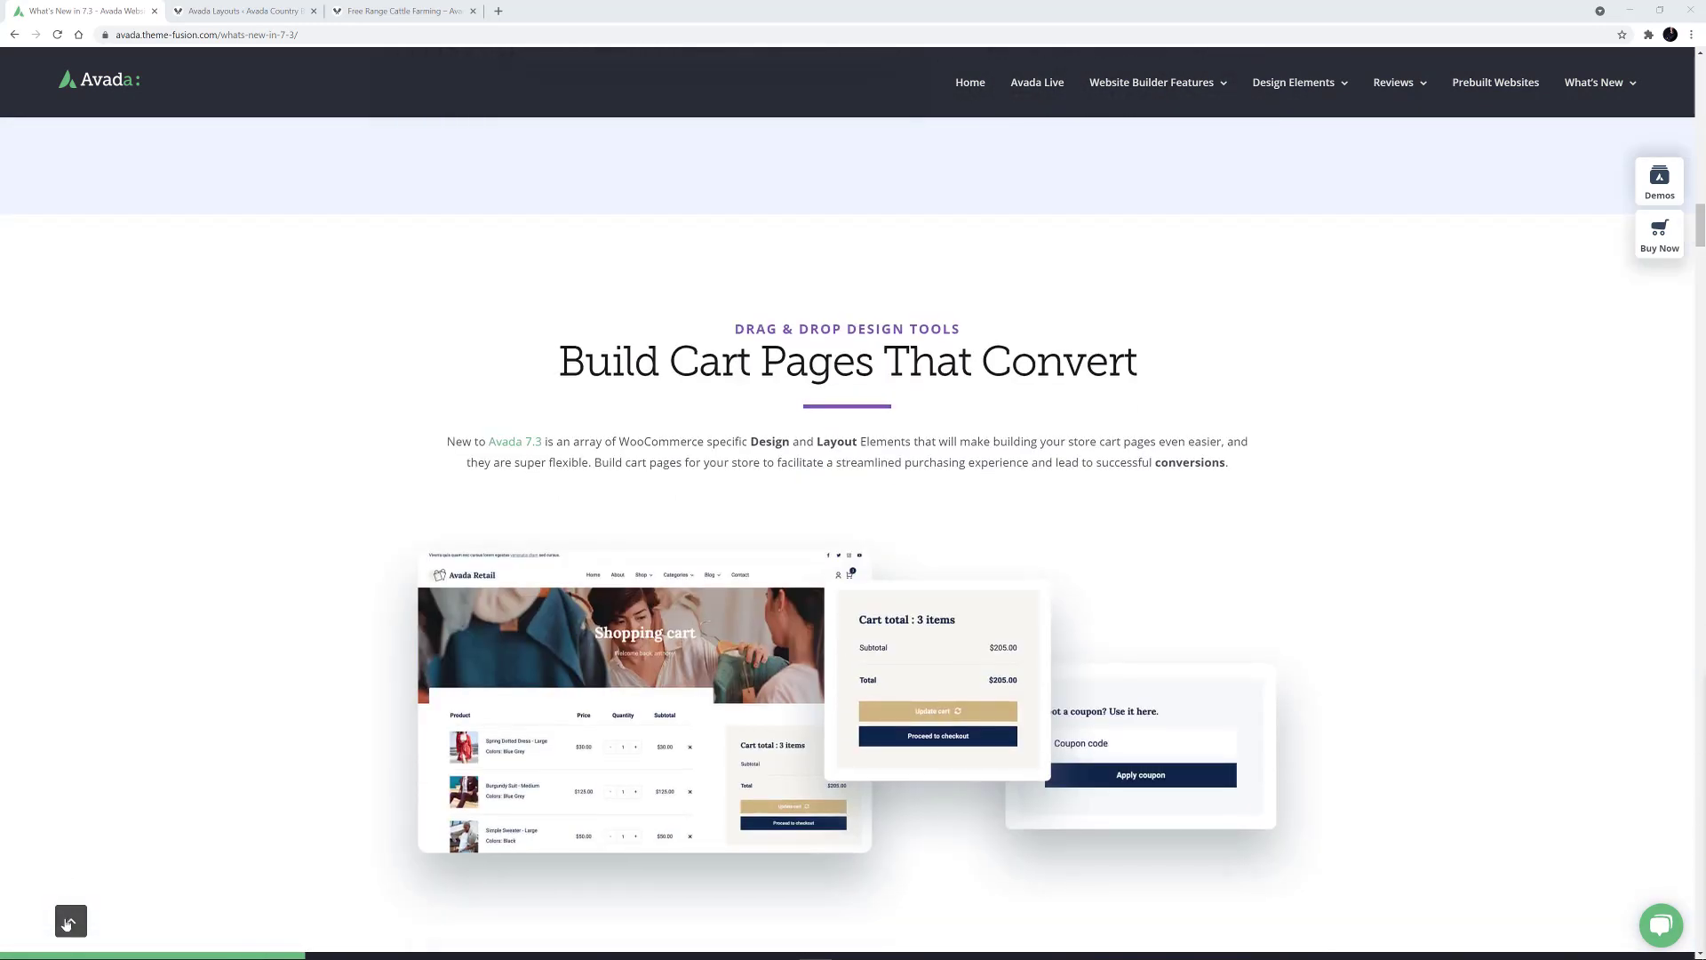
click(69, 921)
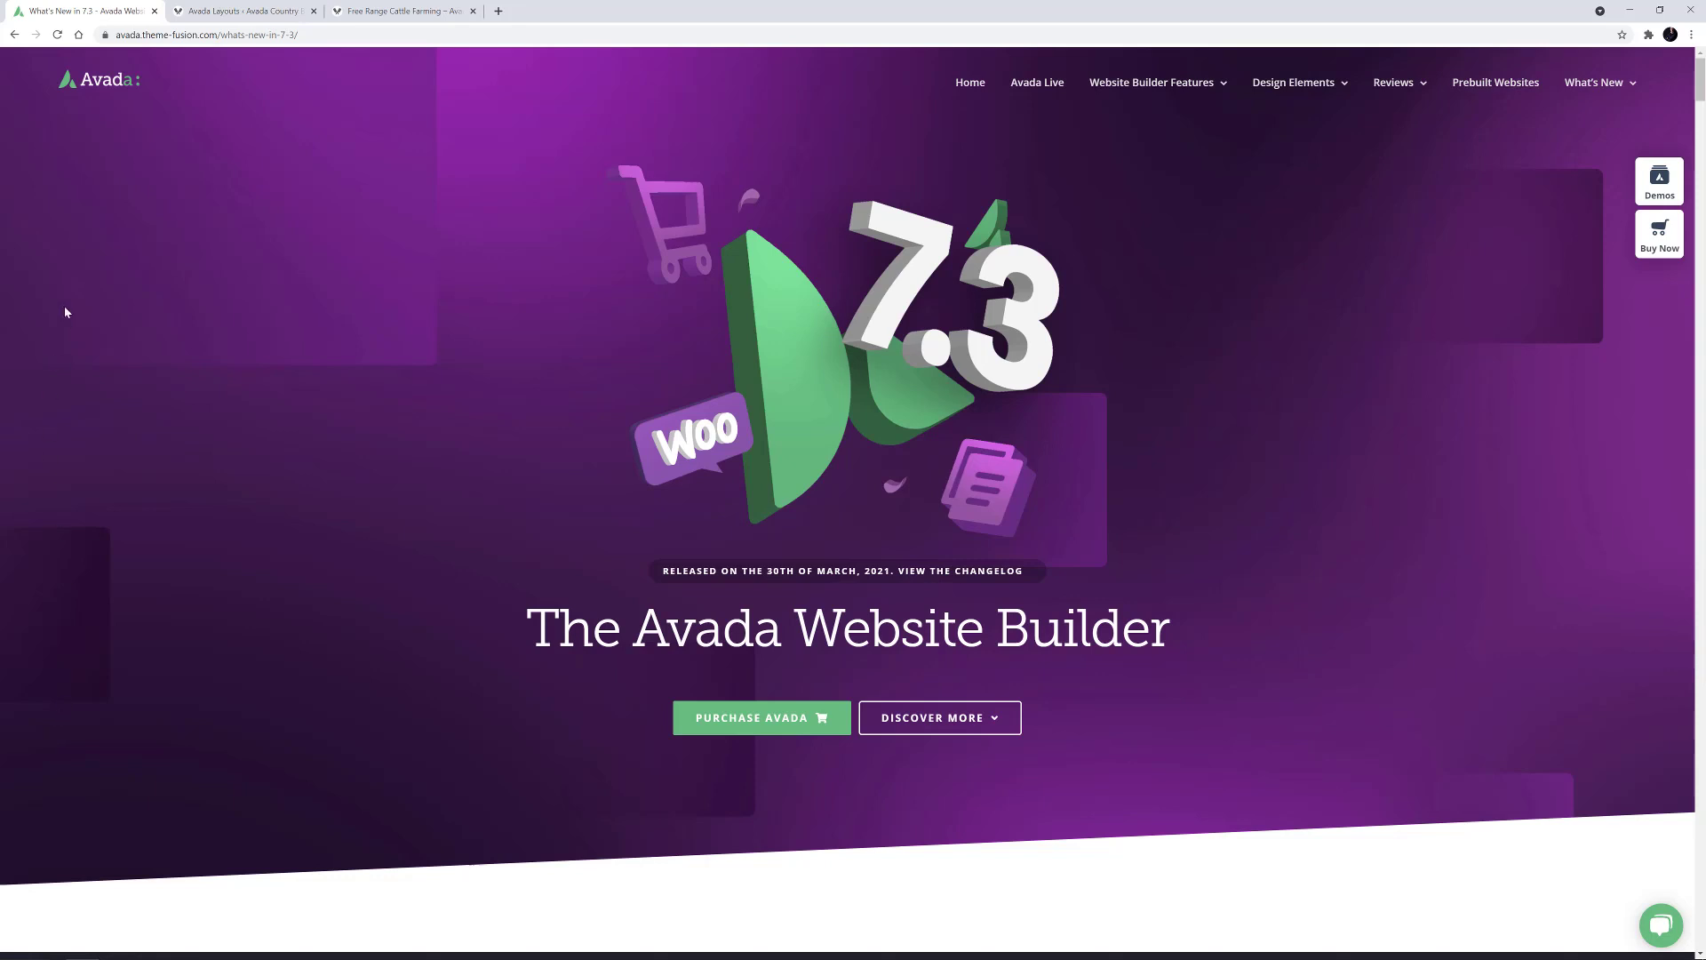
- Show the Custom Global Header section in the Default Editor and select all its raw shortcode
click(199, 13)
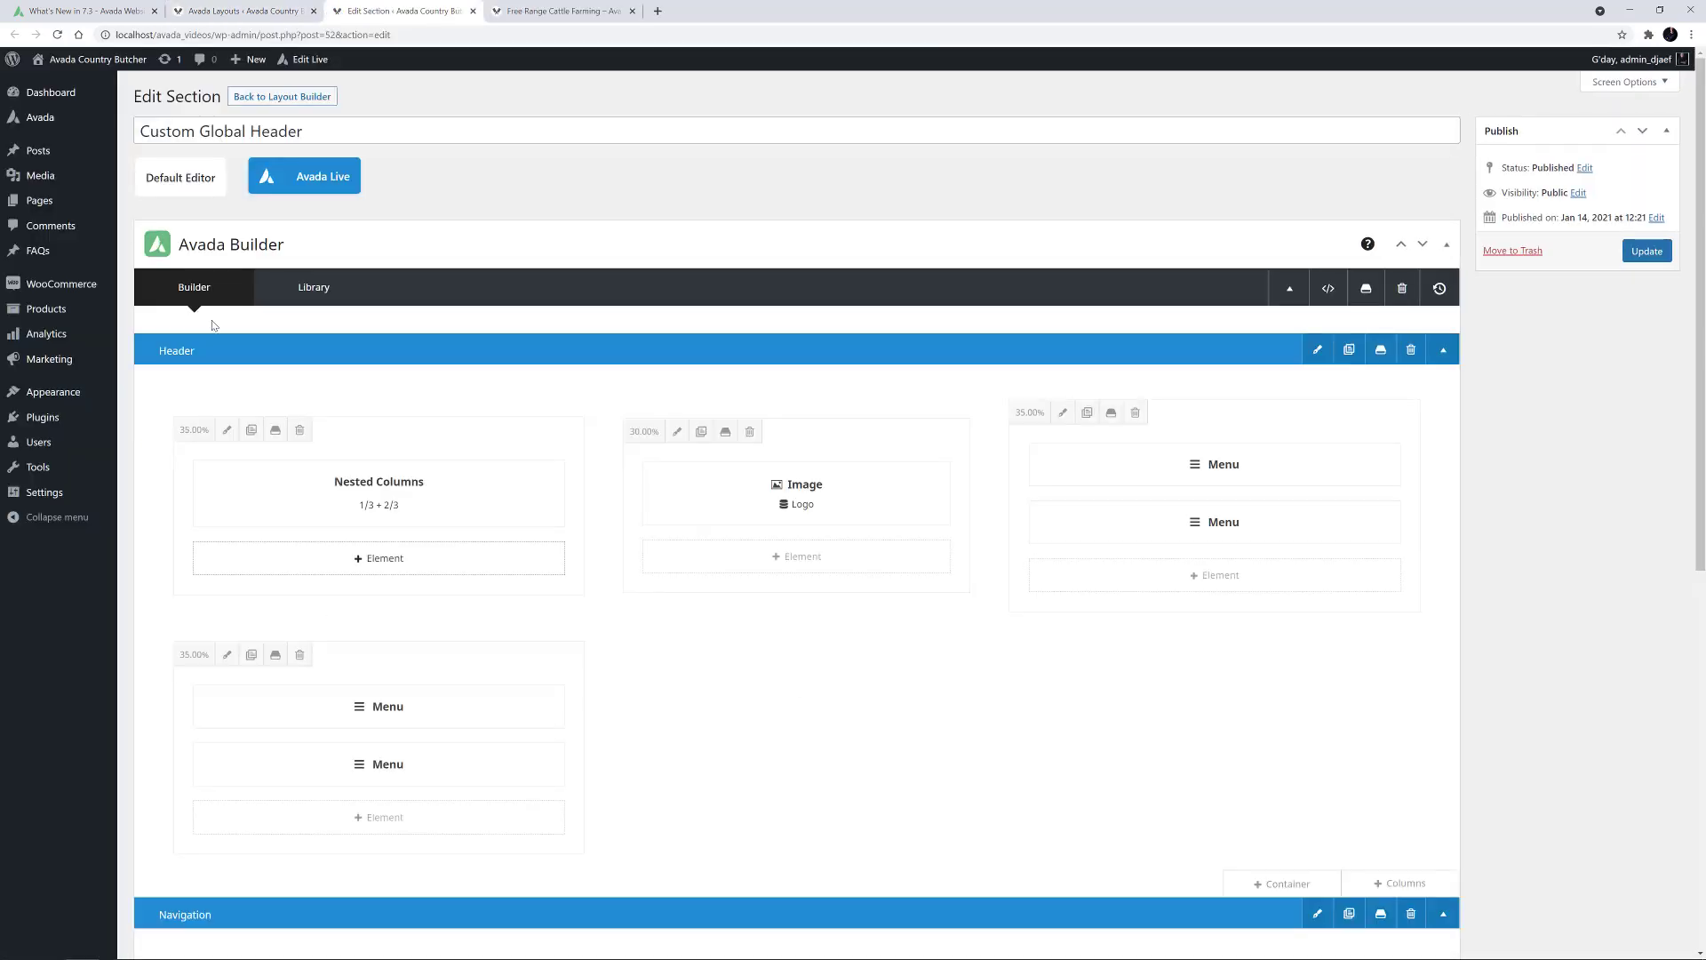
click(178, 178)
key(ctrl+a)
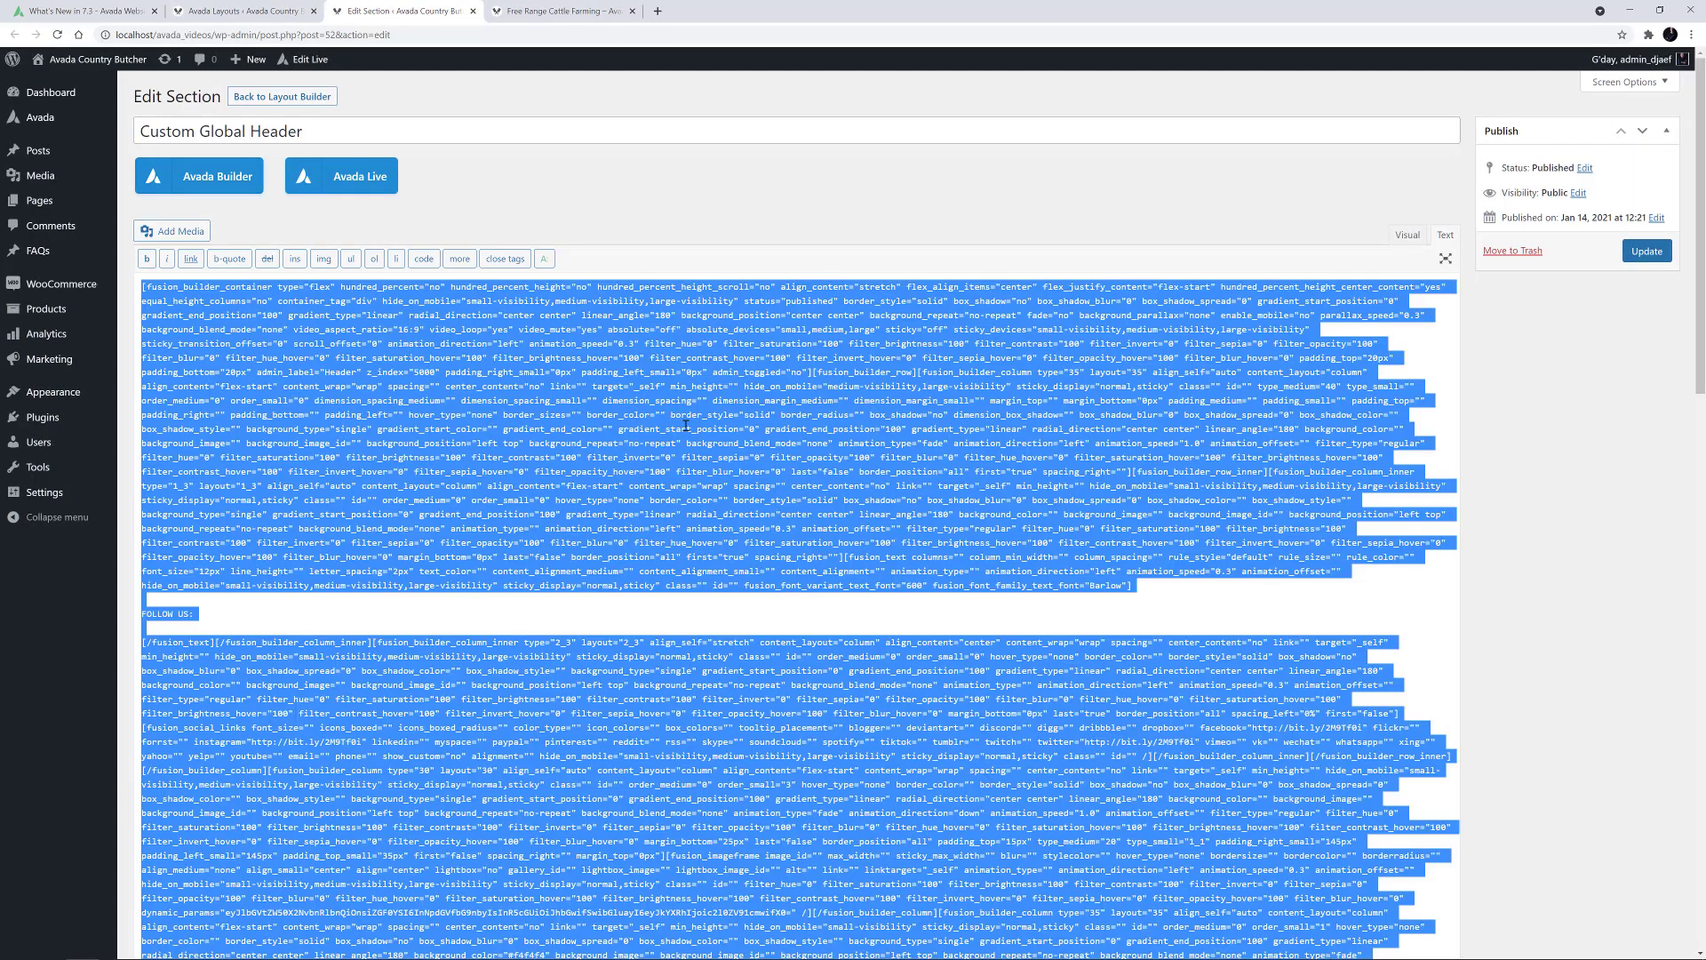
- Create a new header section named 'Blog Header' for the Blog Post Layout
click(258, 10)
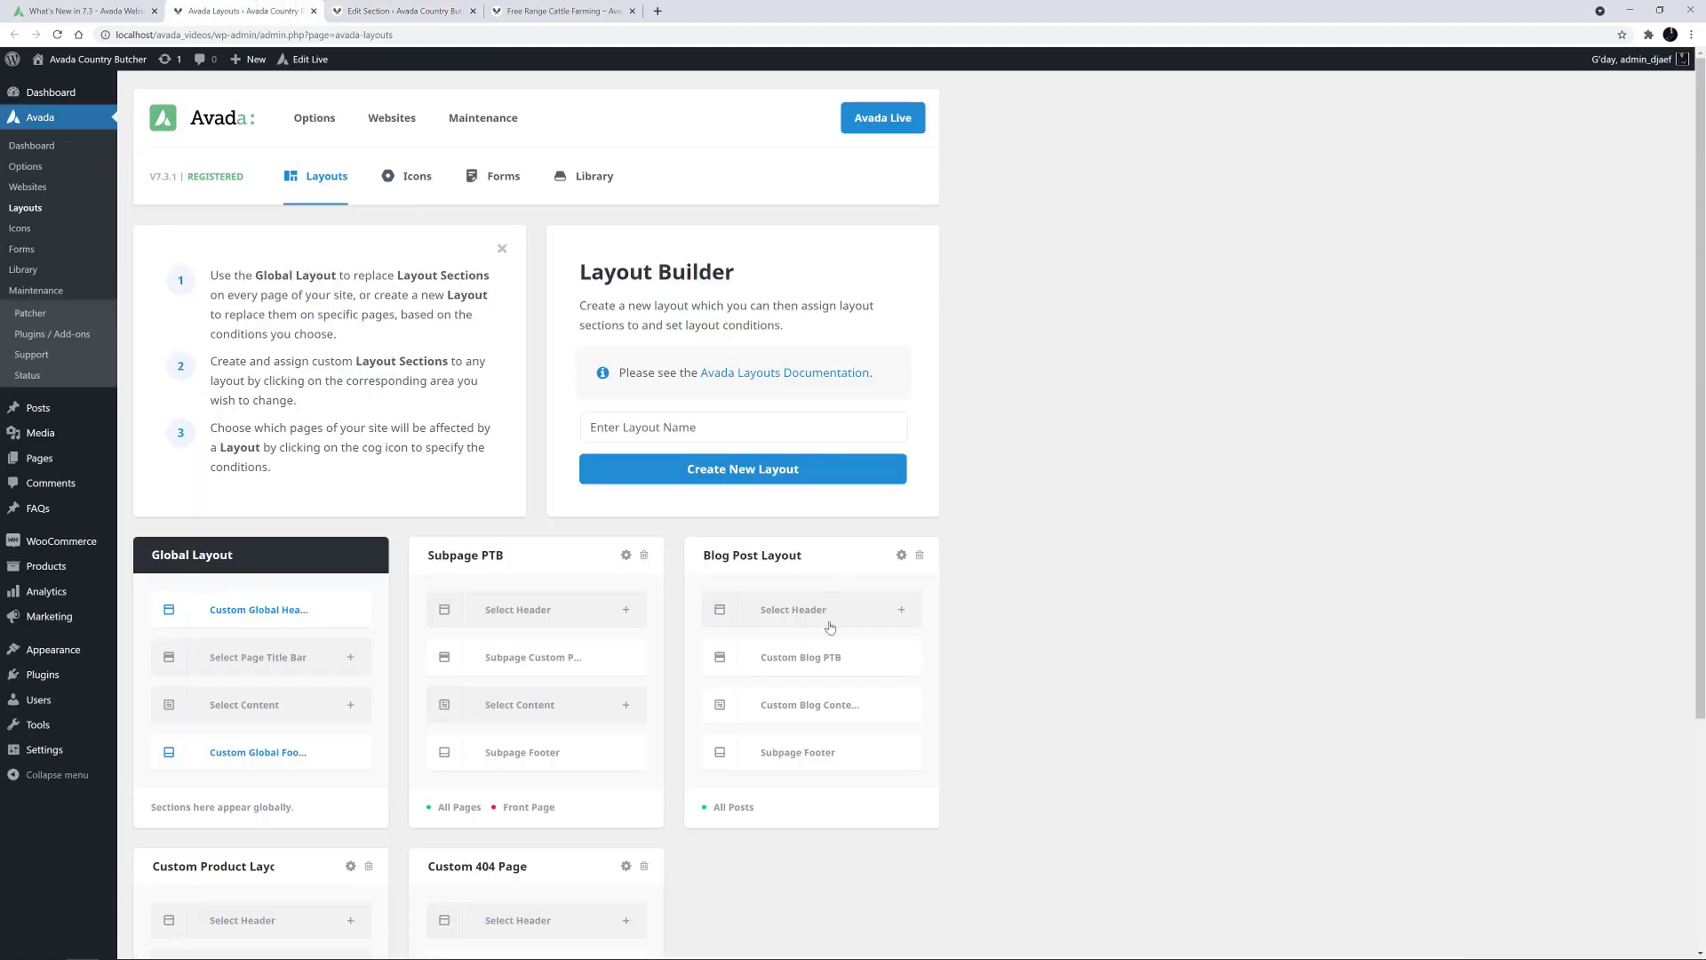
click(901, 609)
click(762, 591)
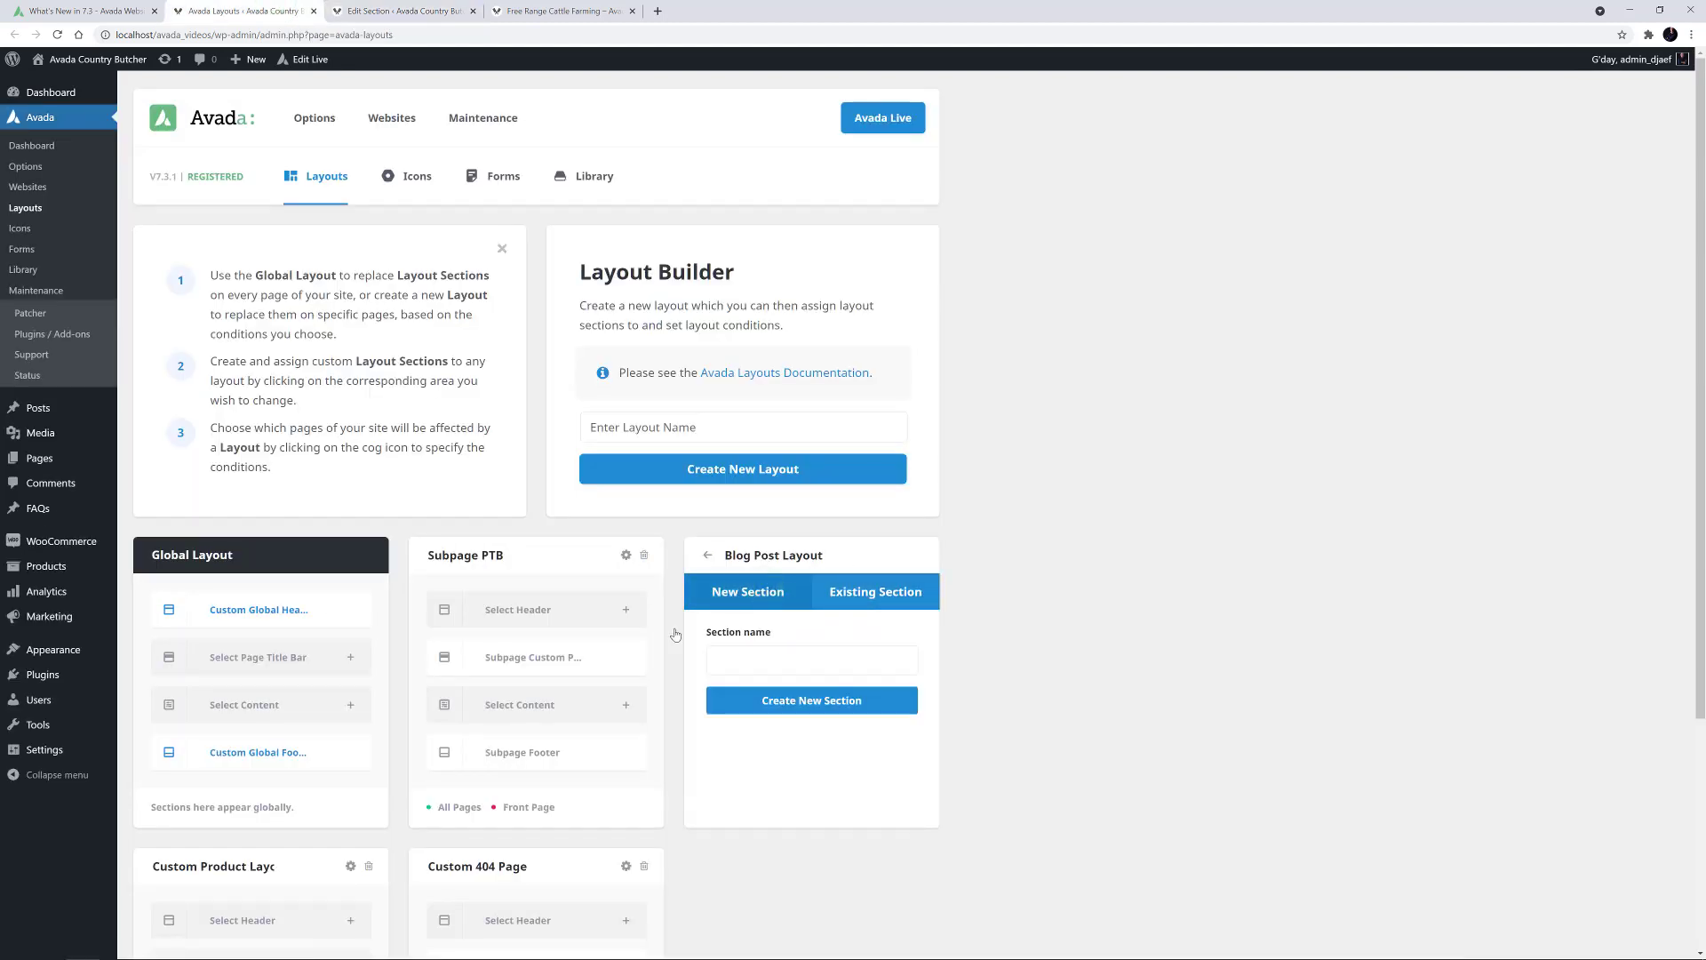
click(736, 657)
text(Blog Header)
key(Return)
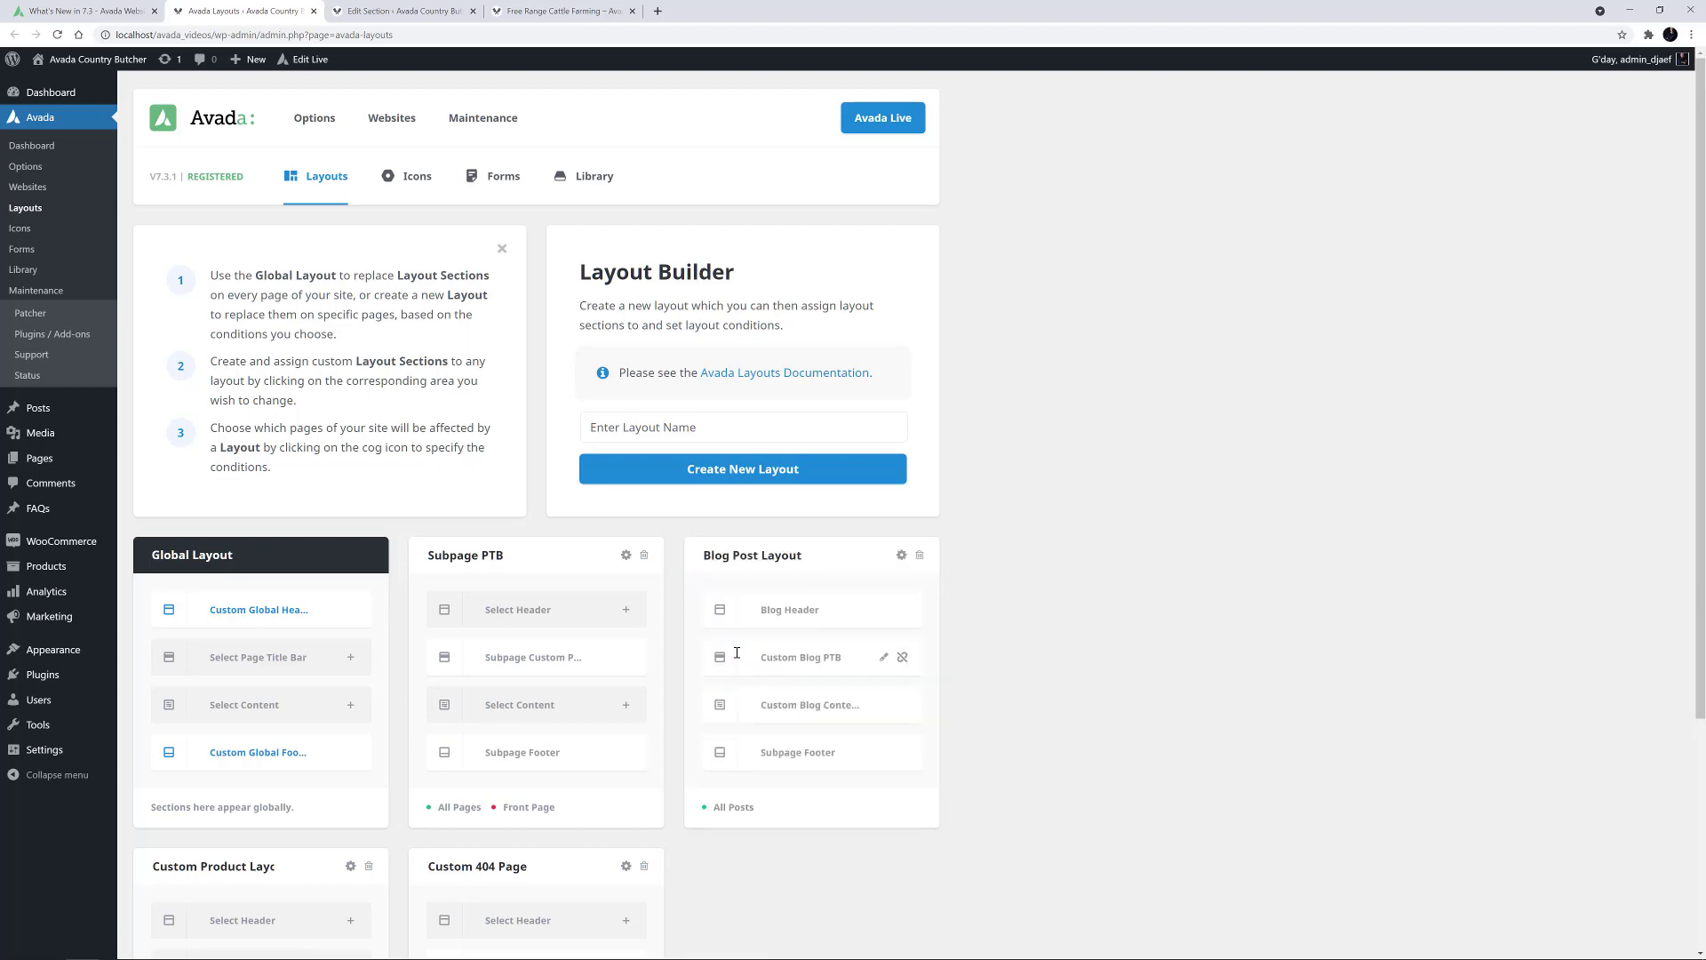
- Paste the copied header shortcode into the Blog Header section and update it
click(879, 611)
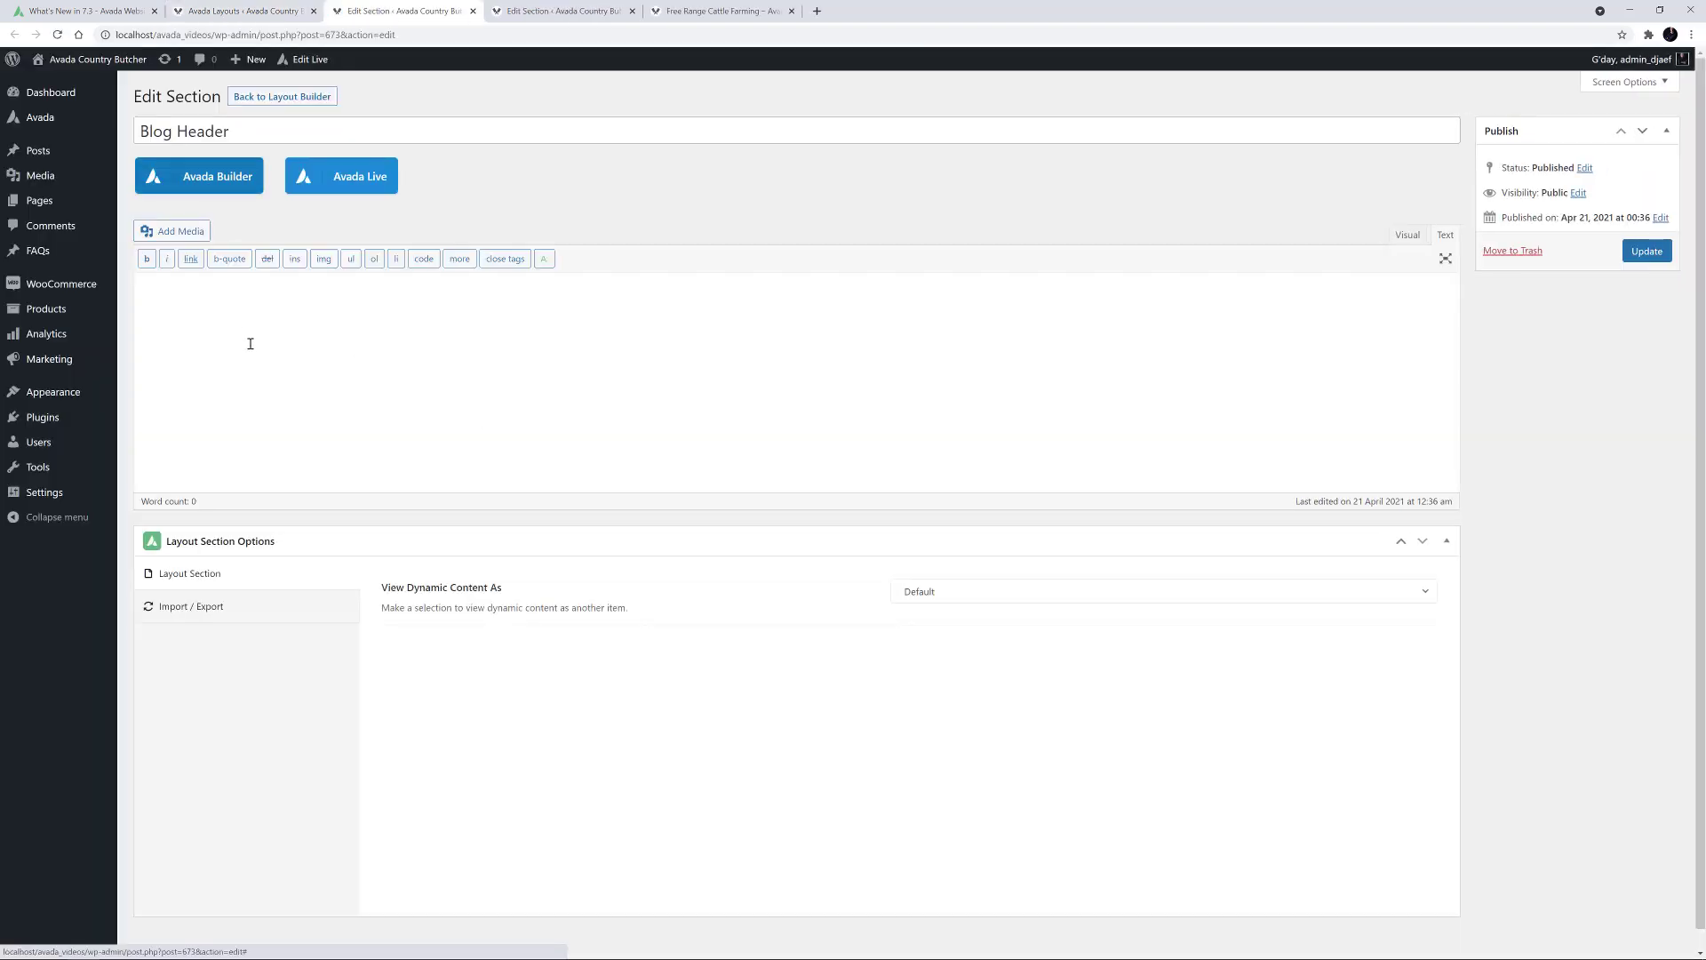
click(250, 343)
key(ctrl+v)
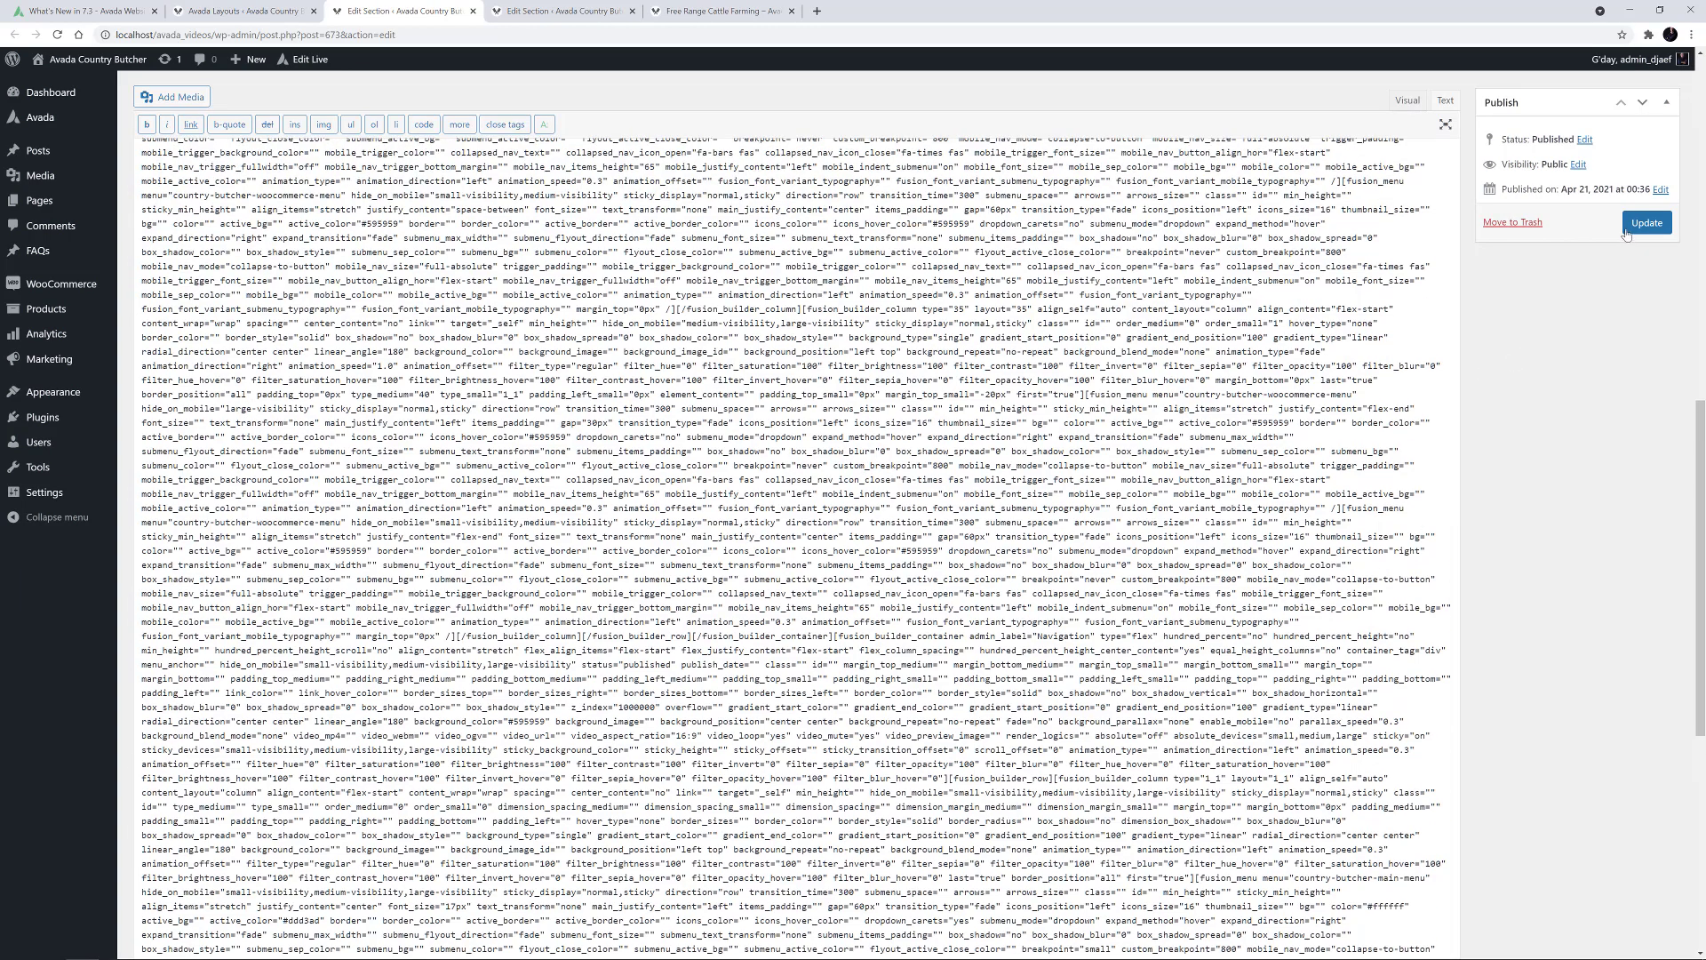
click(1647, 223)
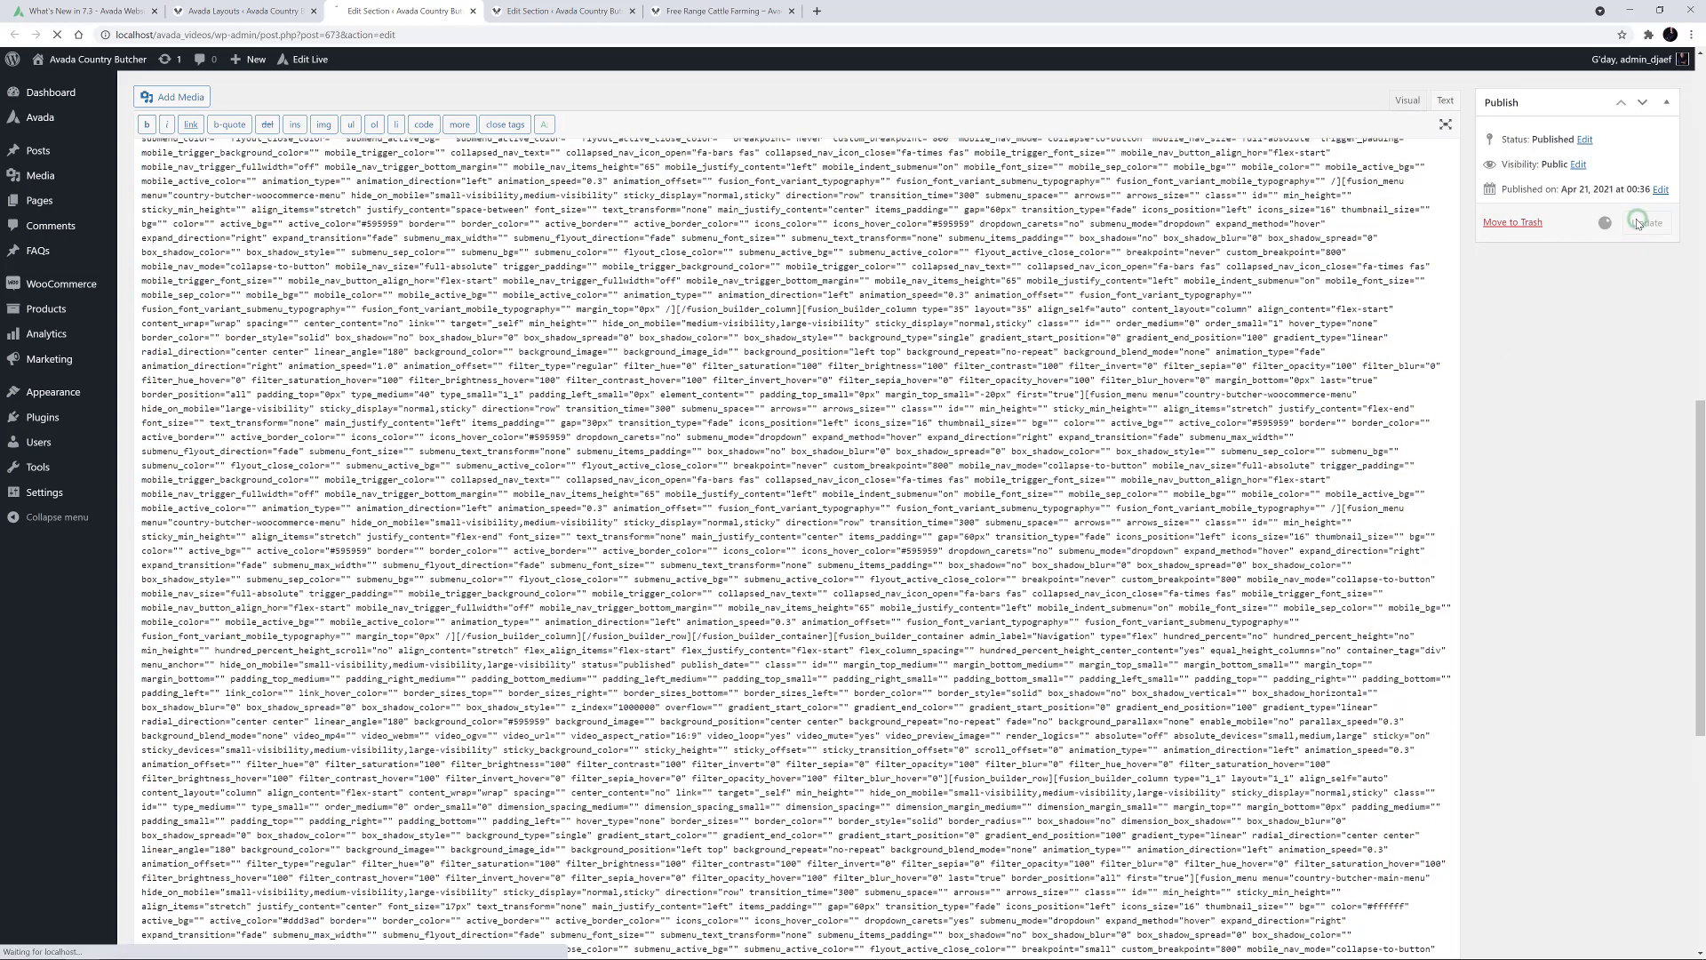
scroll(639, 278, up, 10)
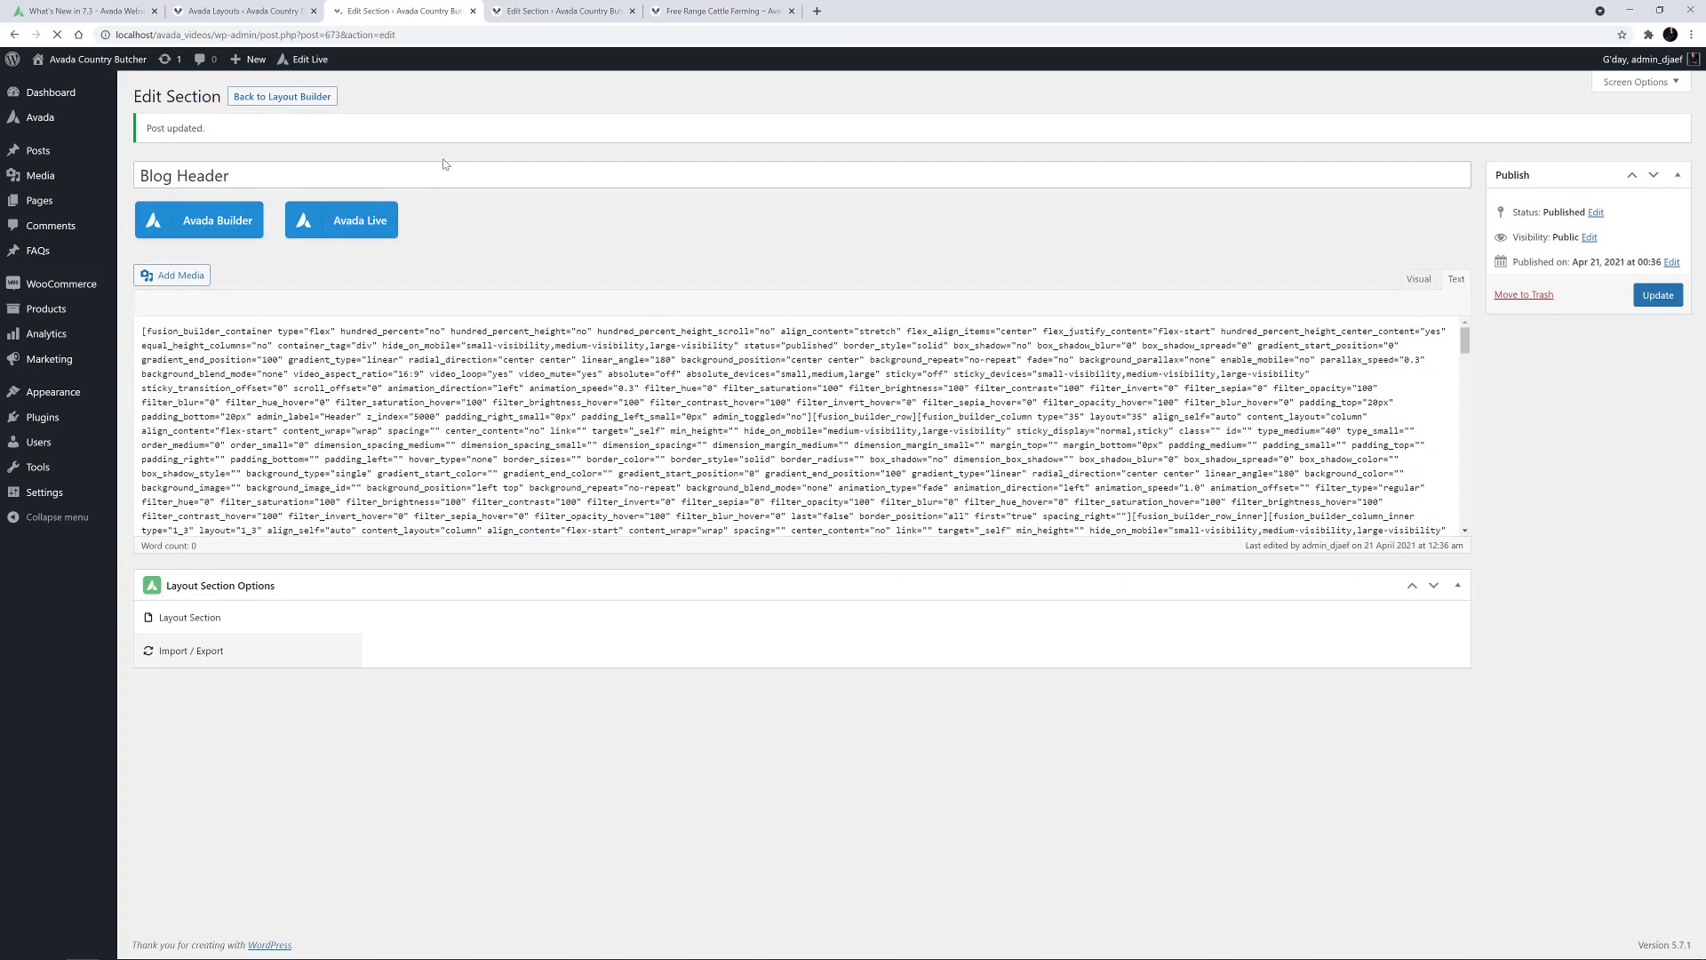
- In Avada Live, add a 1/1 container below the Blog Header navigation
click(343, 221)
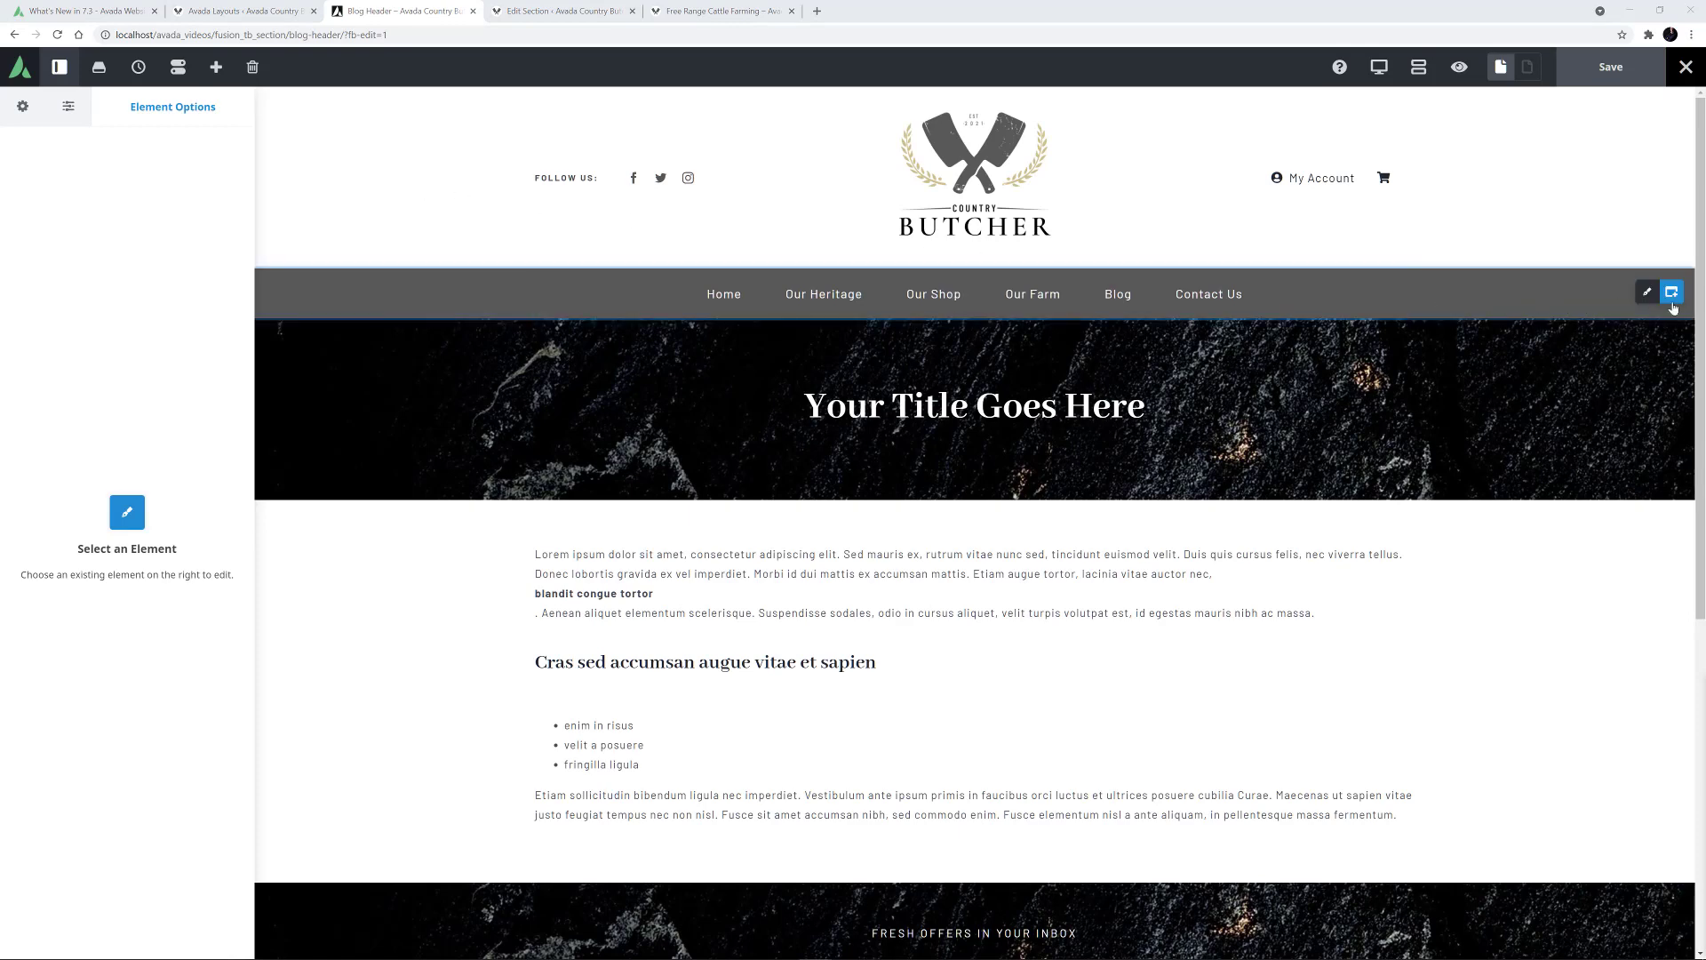
click(1671, 295)
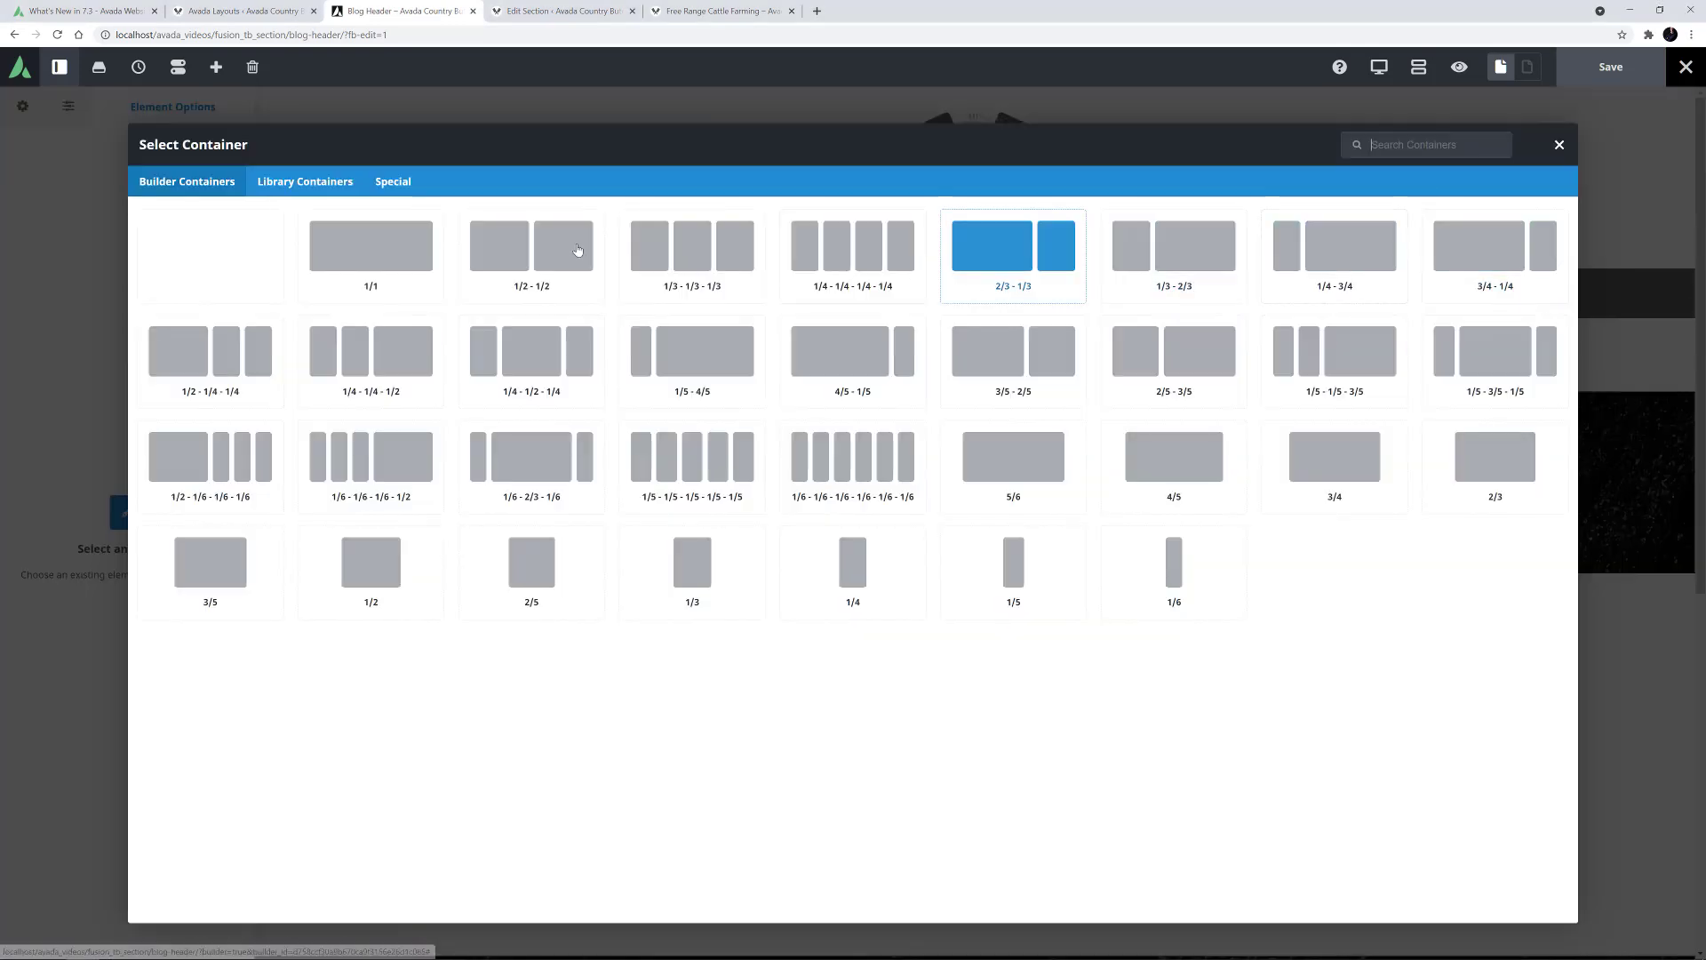
click(343, 234)
scroll(343, 233, up, 3)
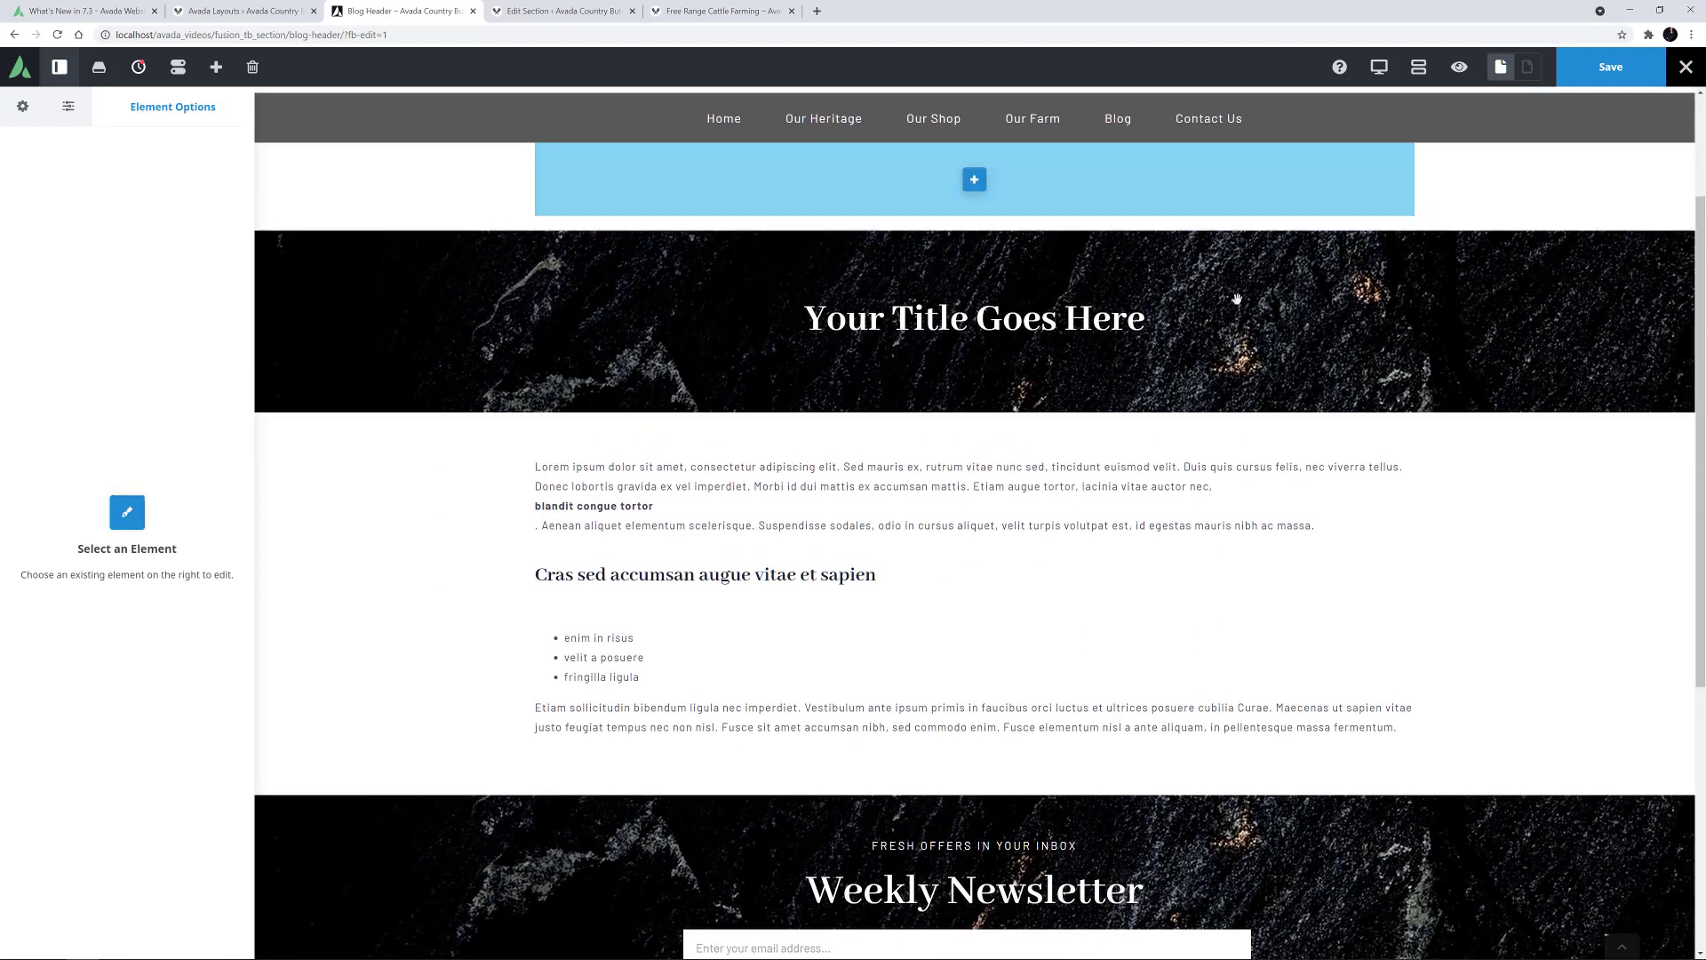
- Make the container 100% wide with 0px left/right padding, and zero the empty column's bottom padding
click(1644, 345)
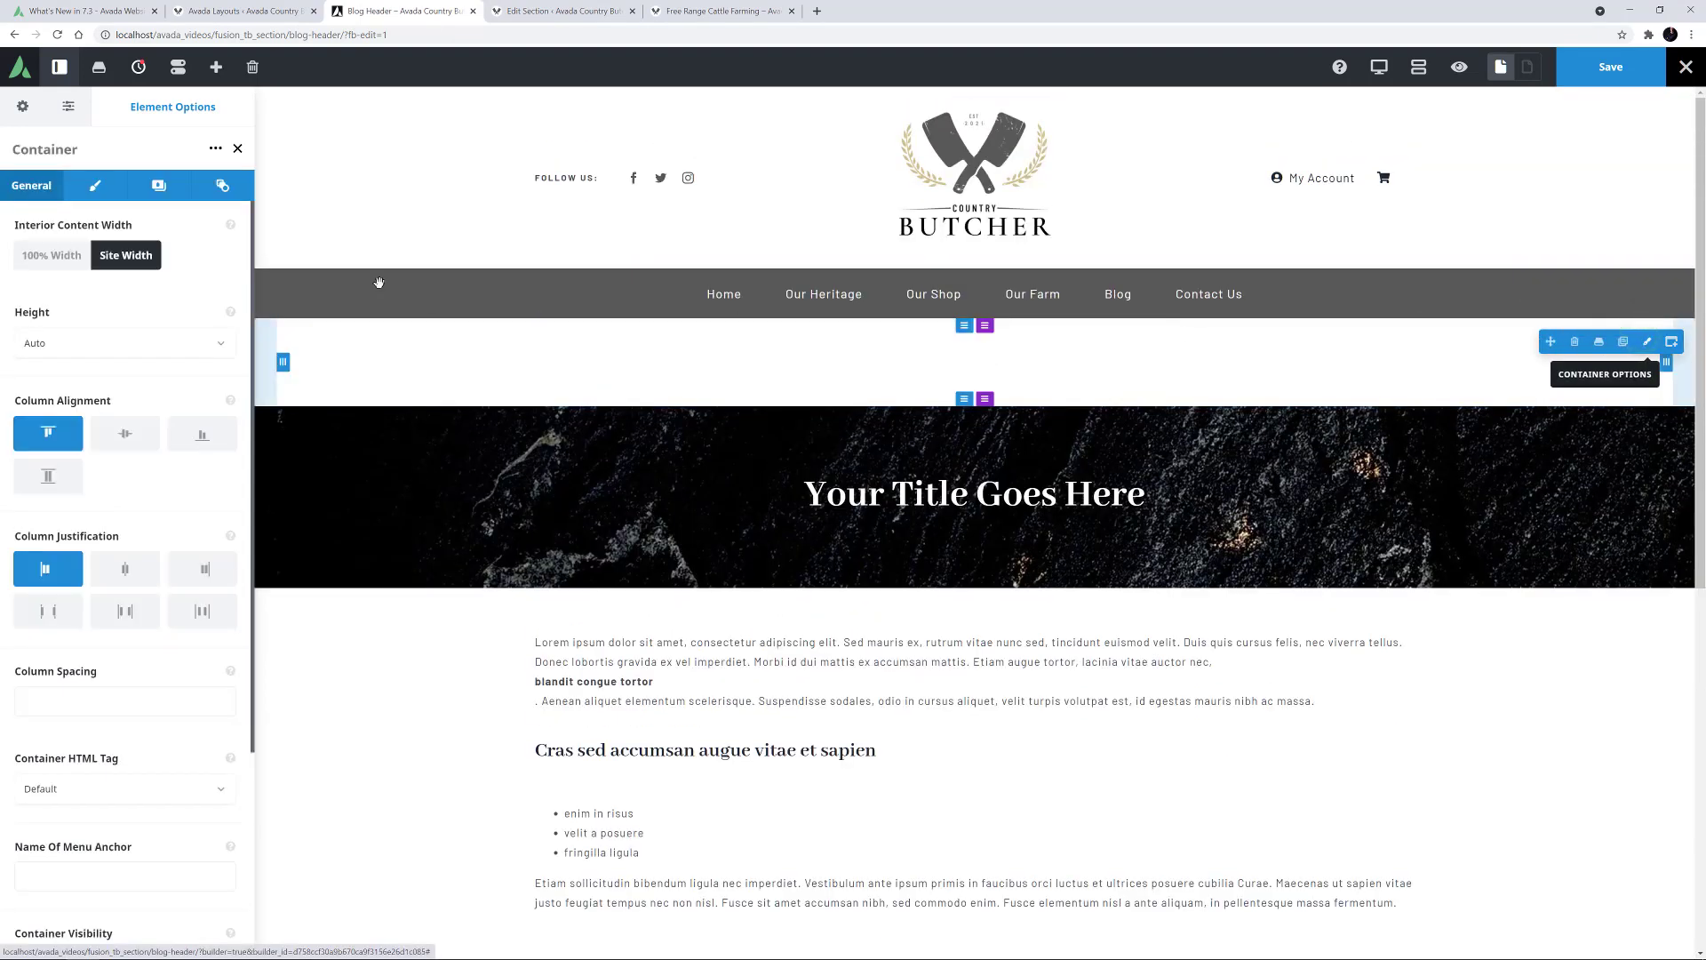
click(60, 257)
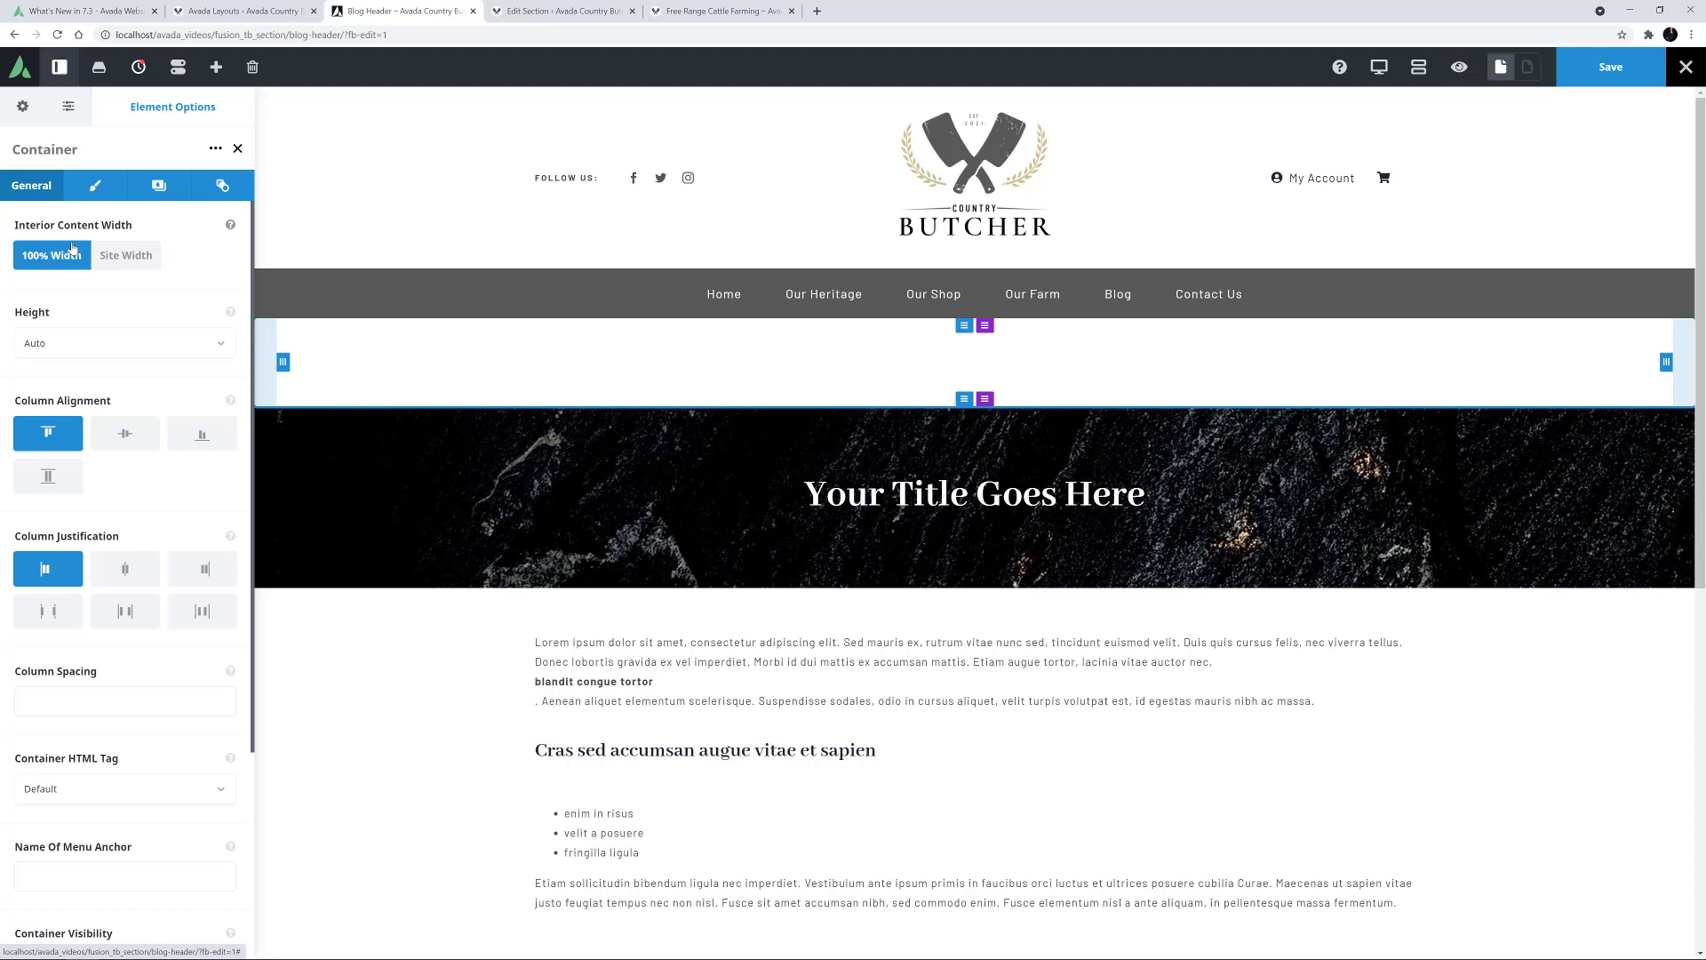
click(94, 186)
click(96, 373)
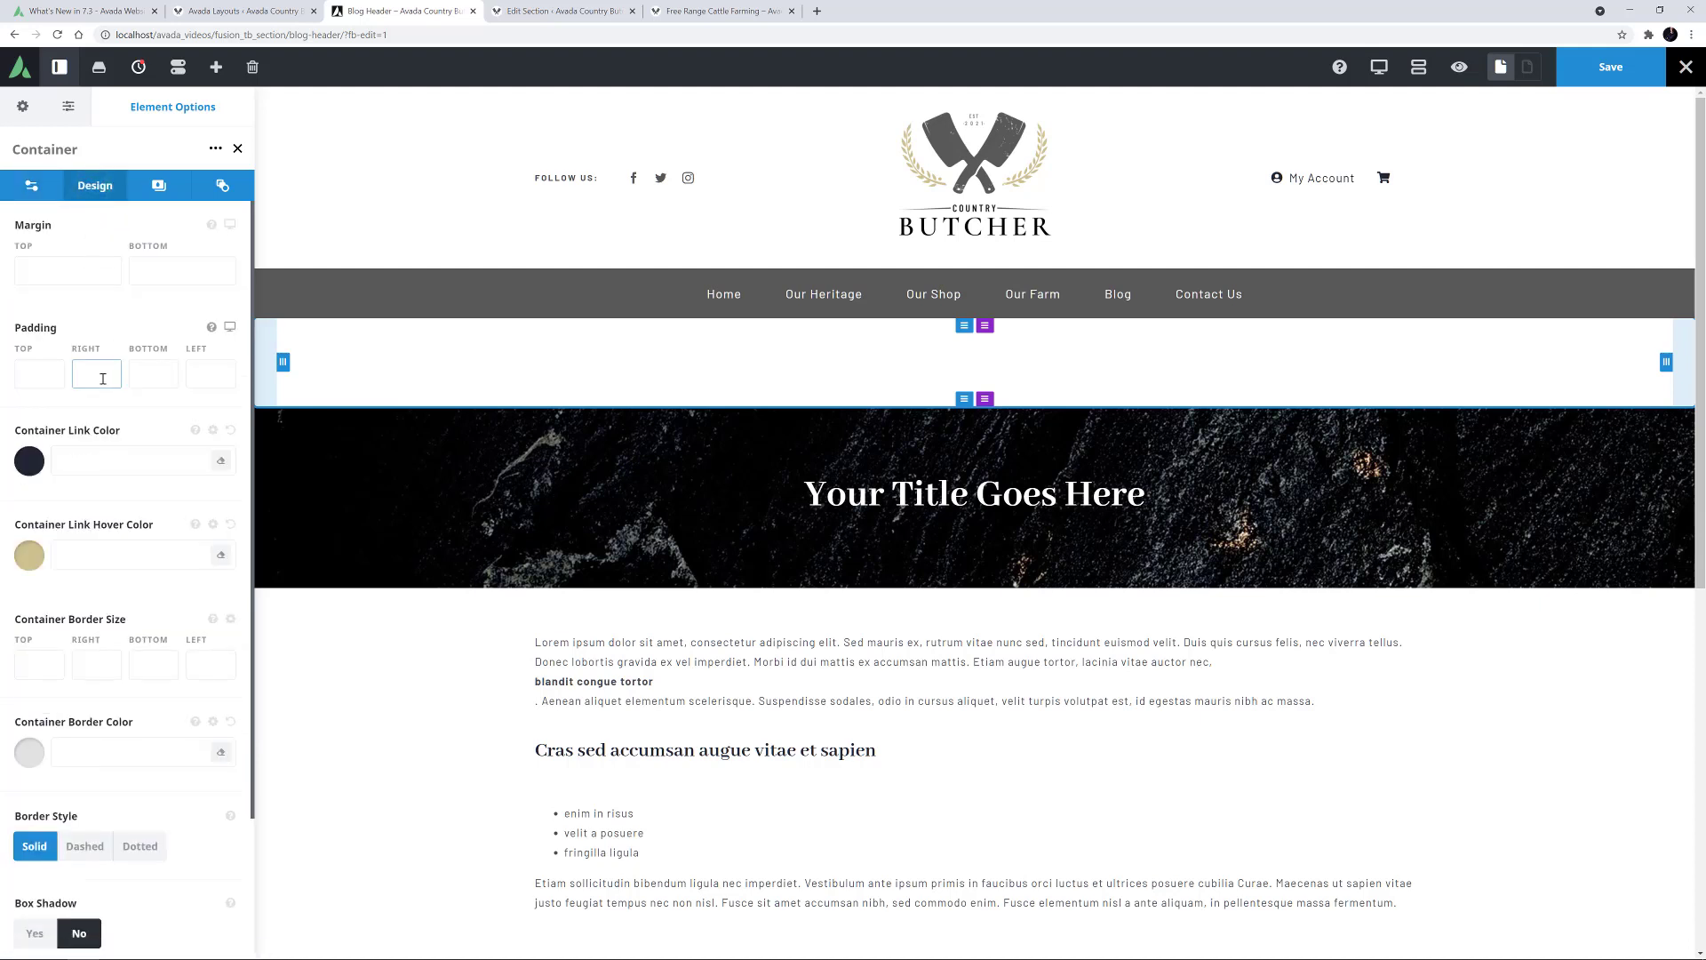
text(0px)
key(Tab)
key(Tab)
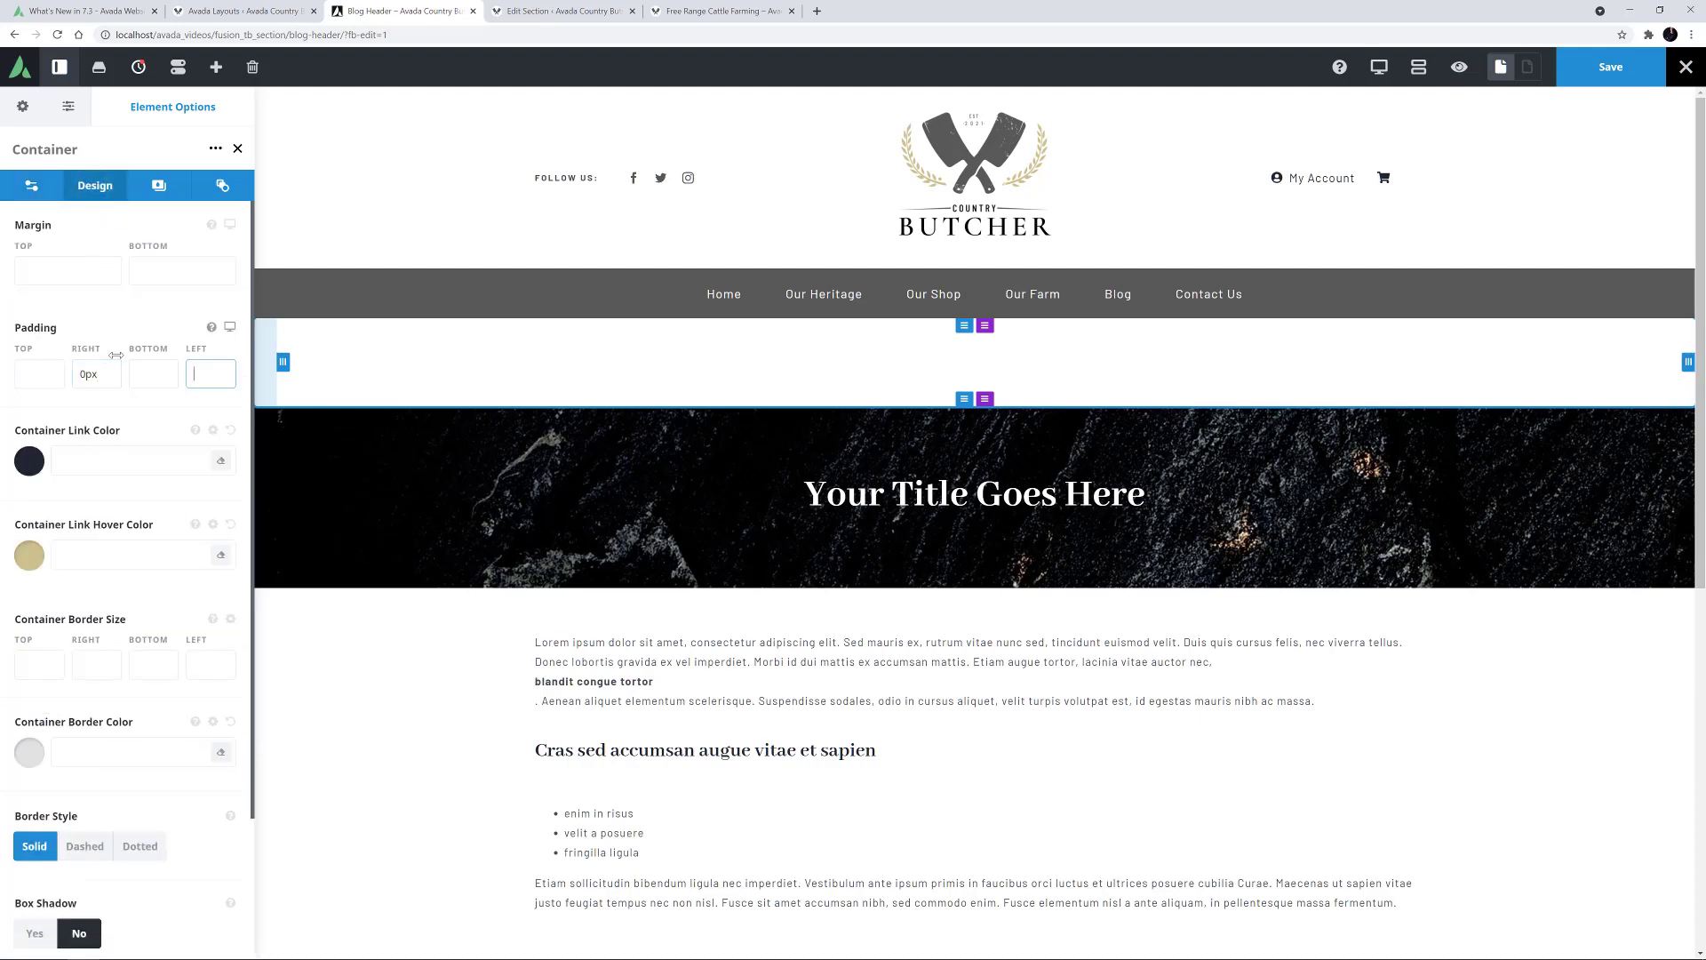
text(0px)
key(Tab)
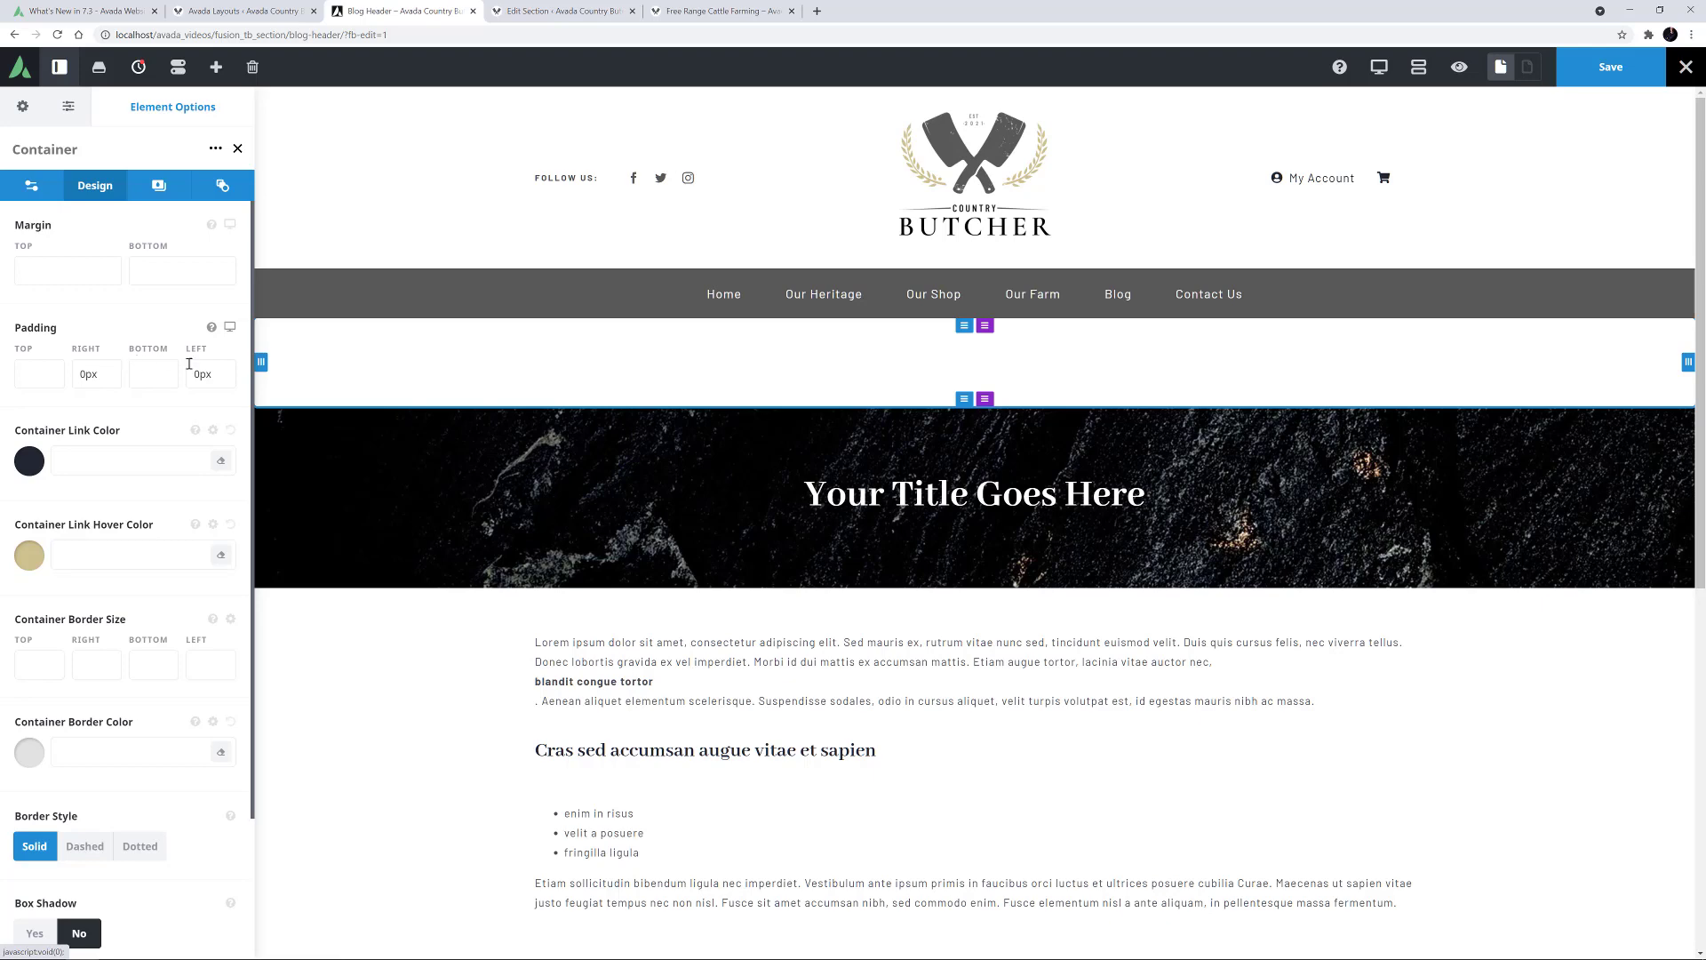
click(269, 332)
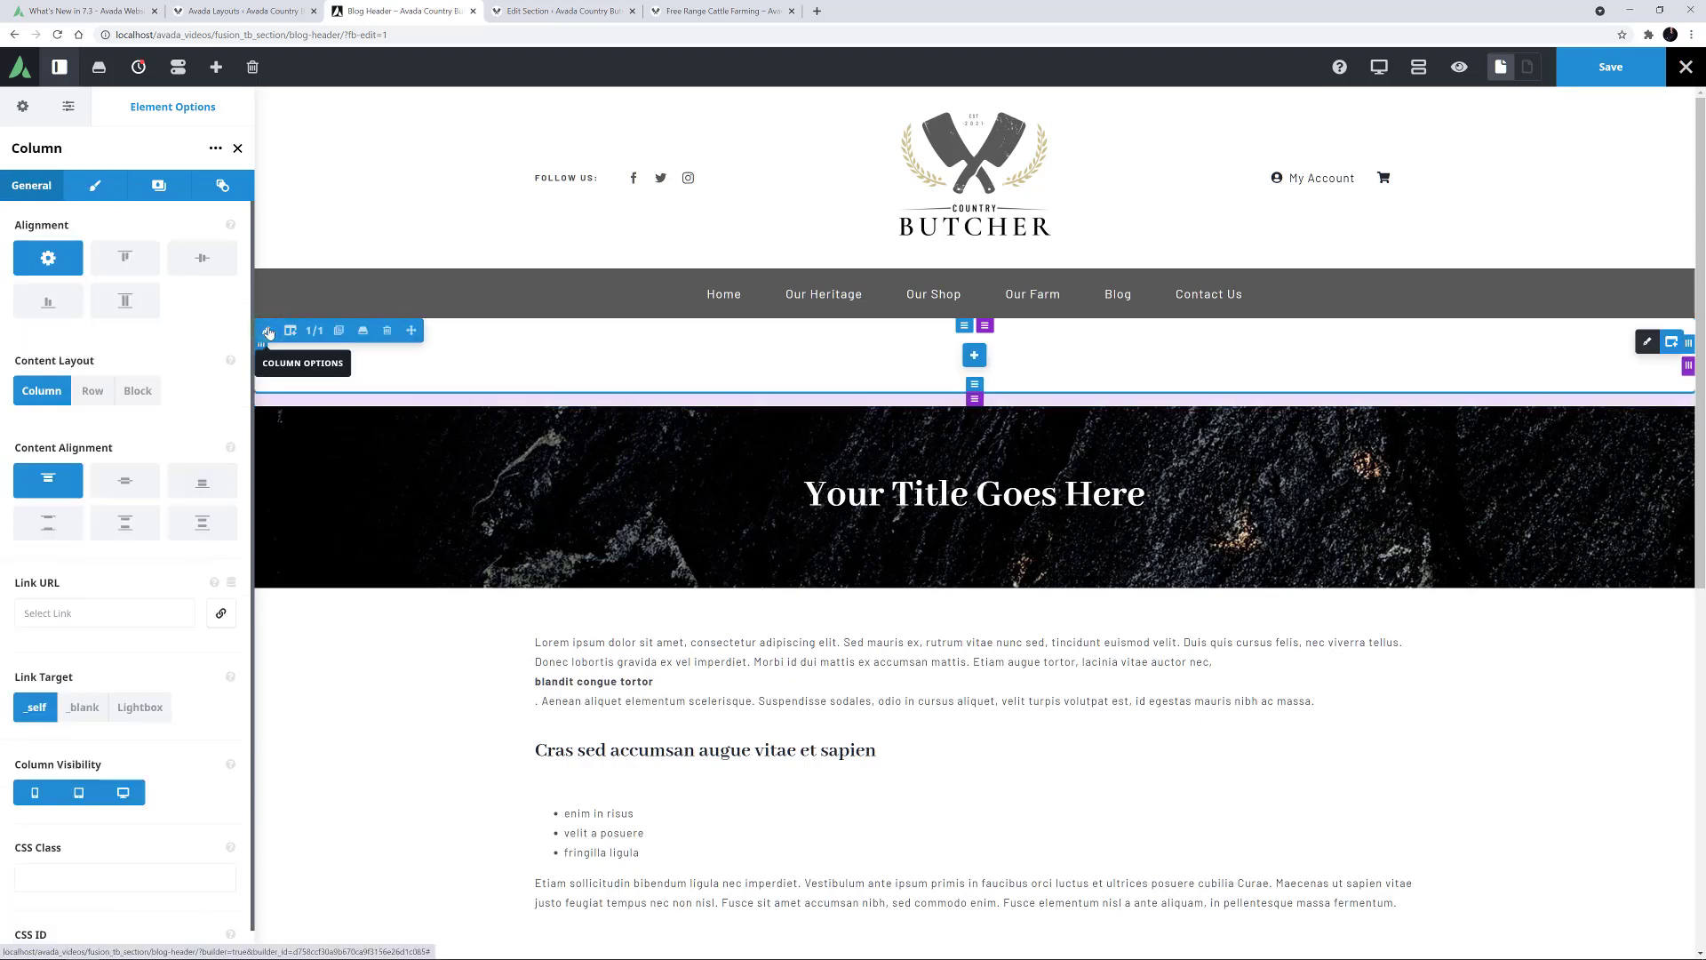
drag(972, 399, 973, 385)
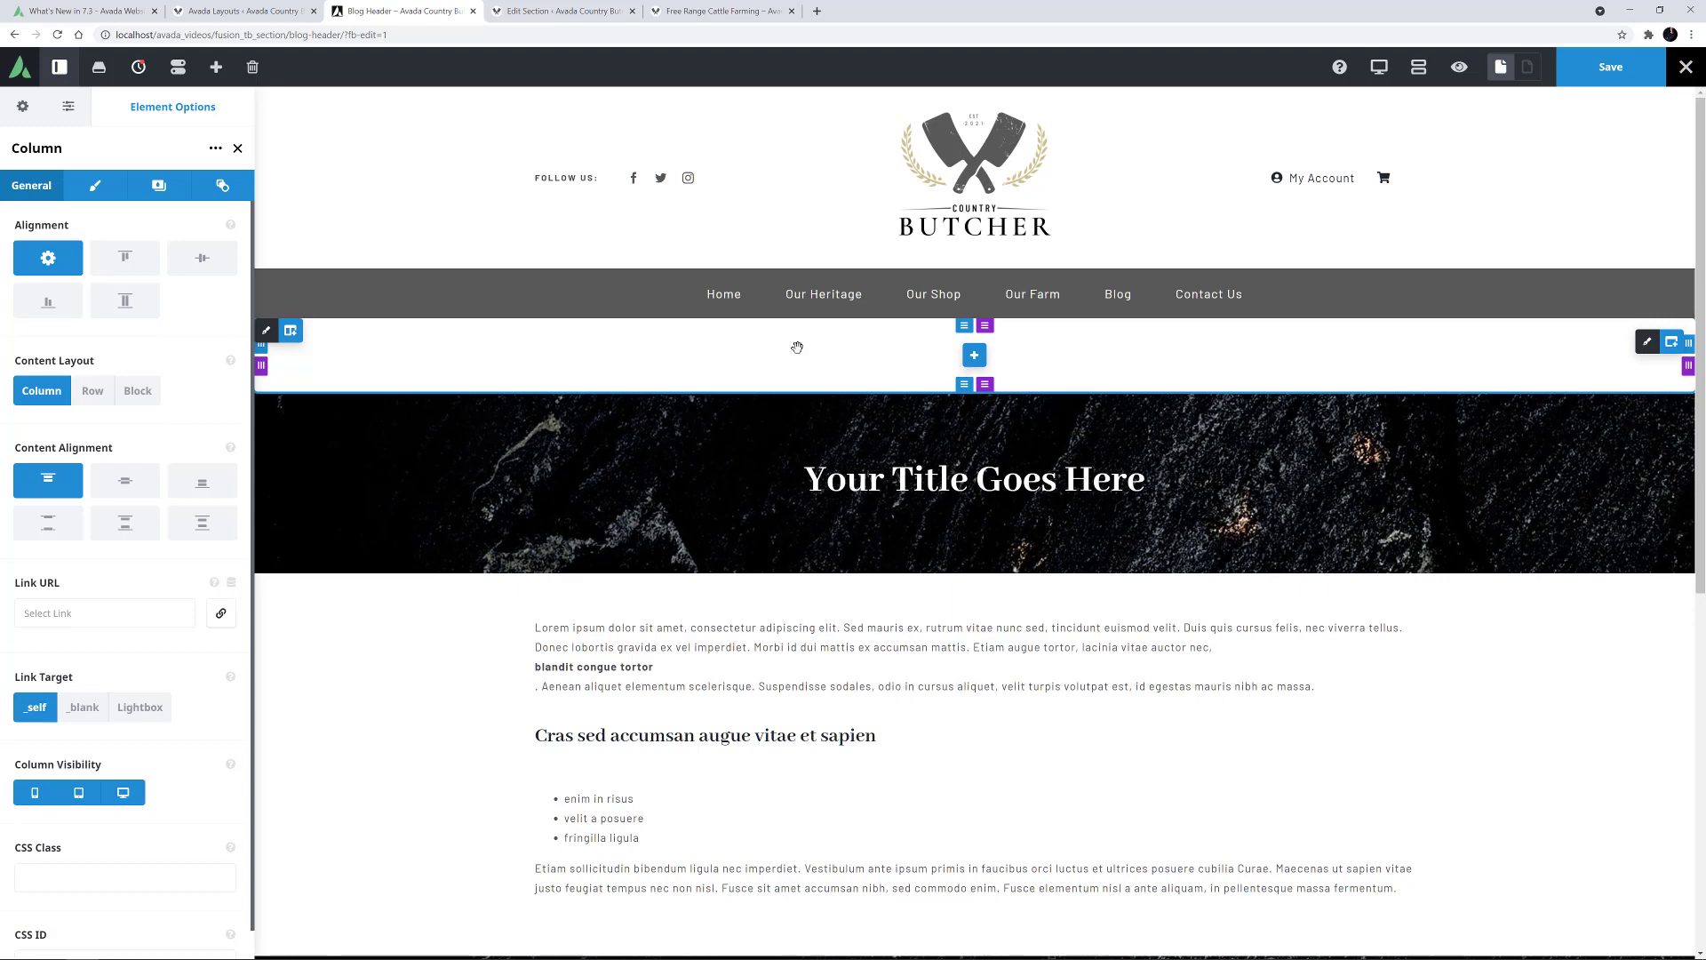
- Insert a Scroll Progress element into the empty column, keeping the Default position
click(974, 355)
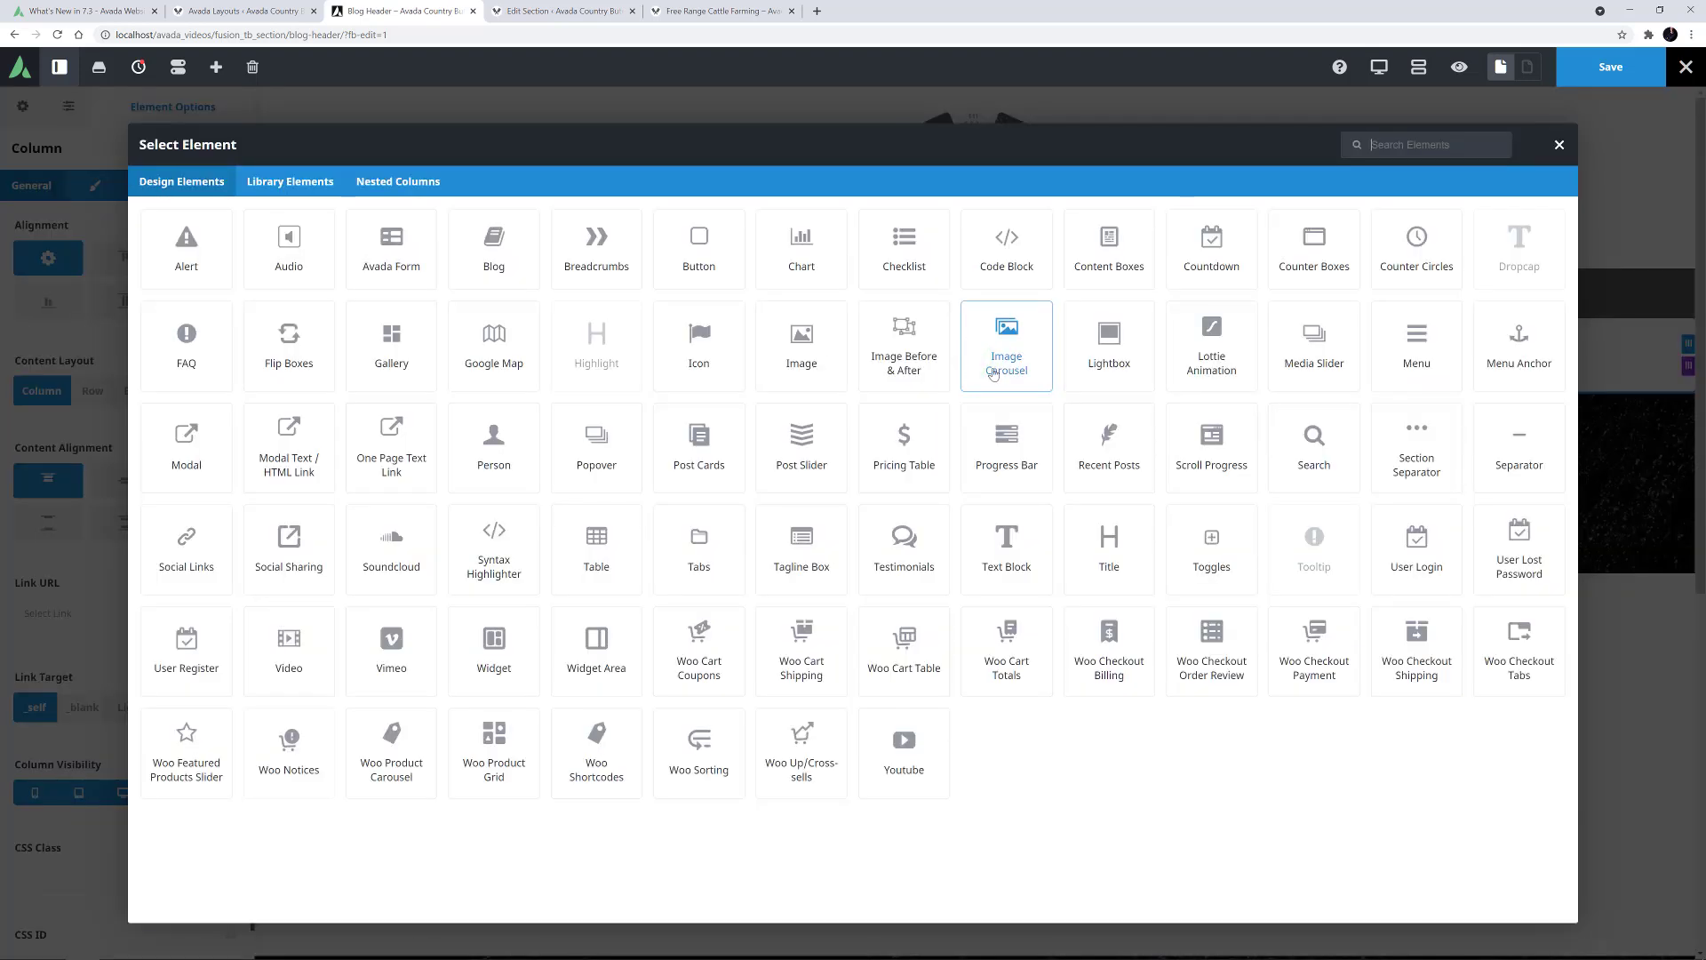
click(1202, 447)
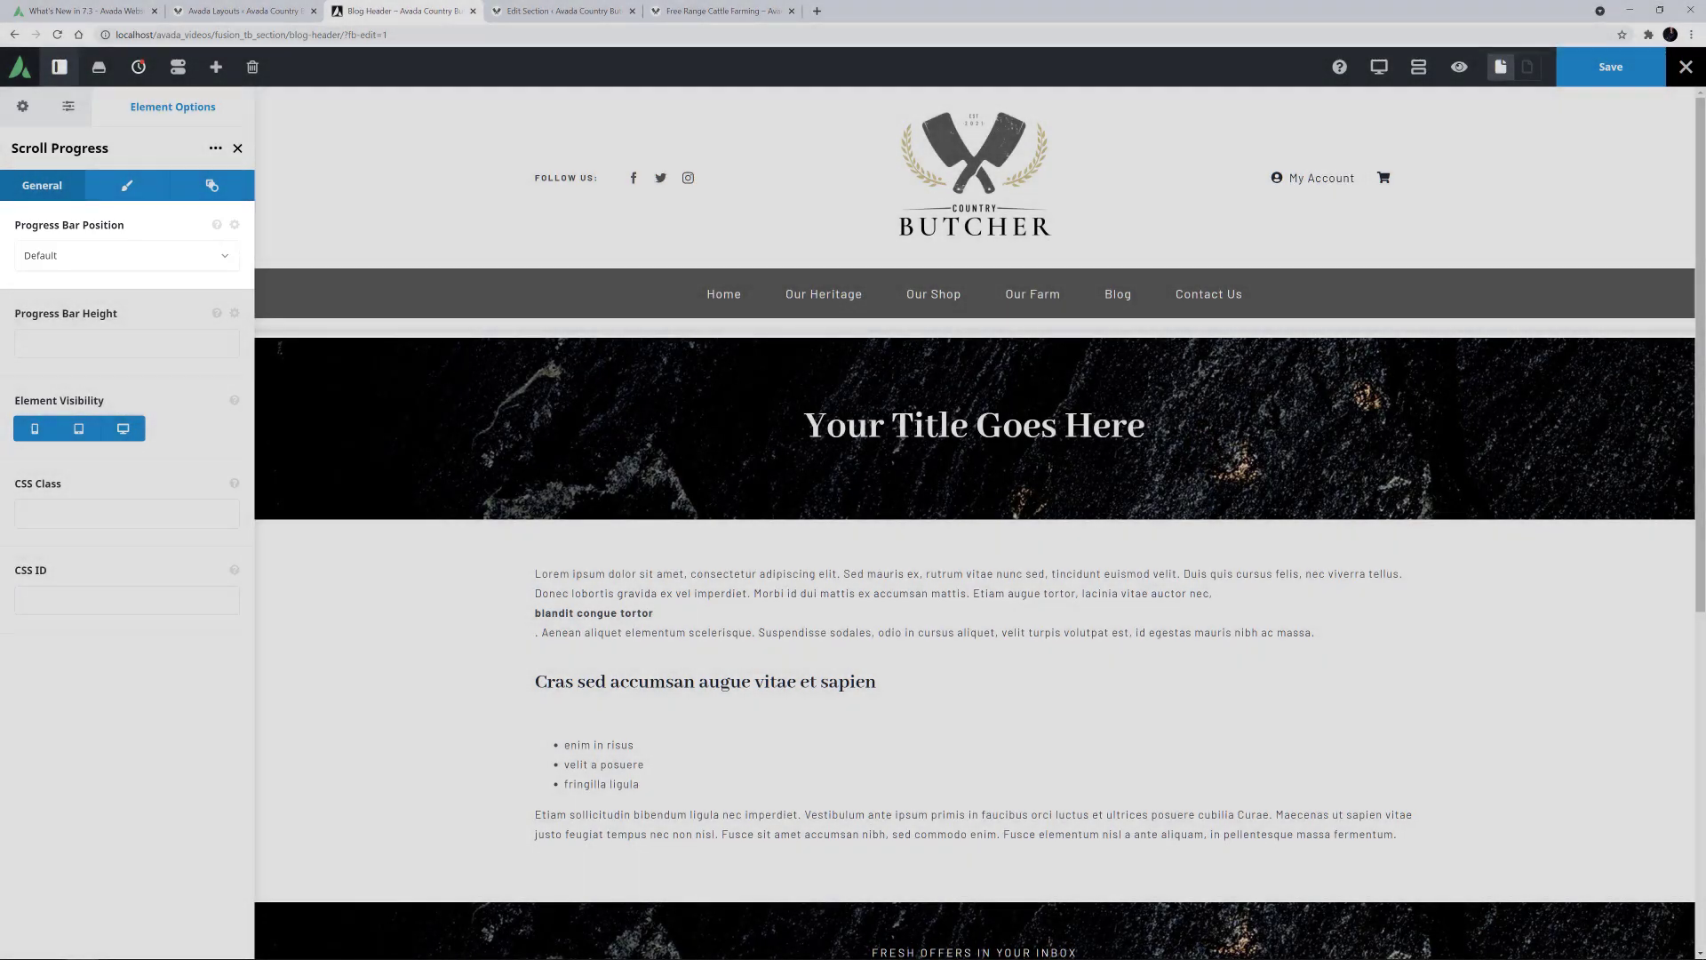
click(224, 256)
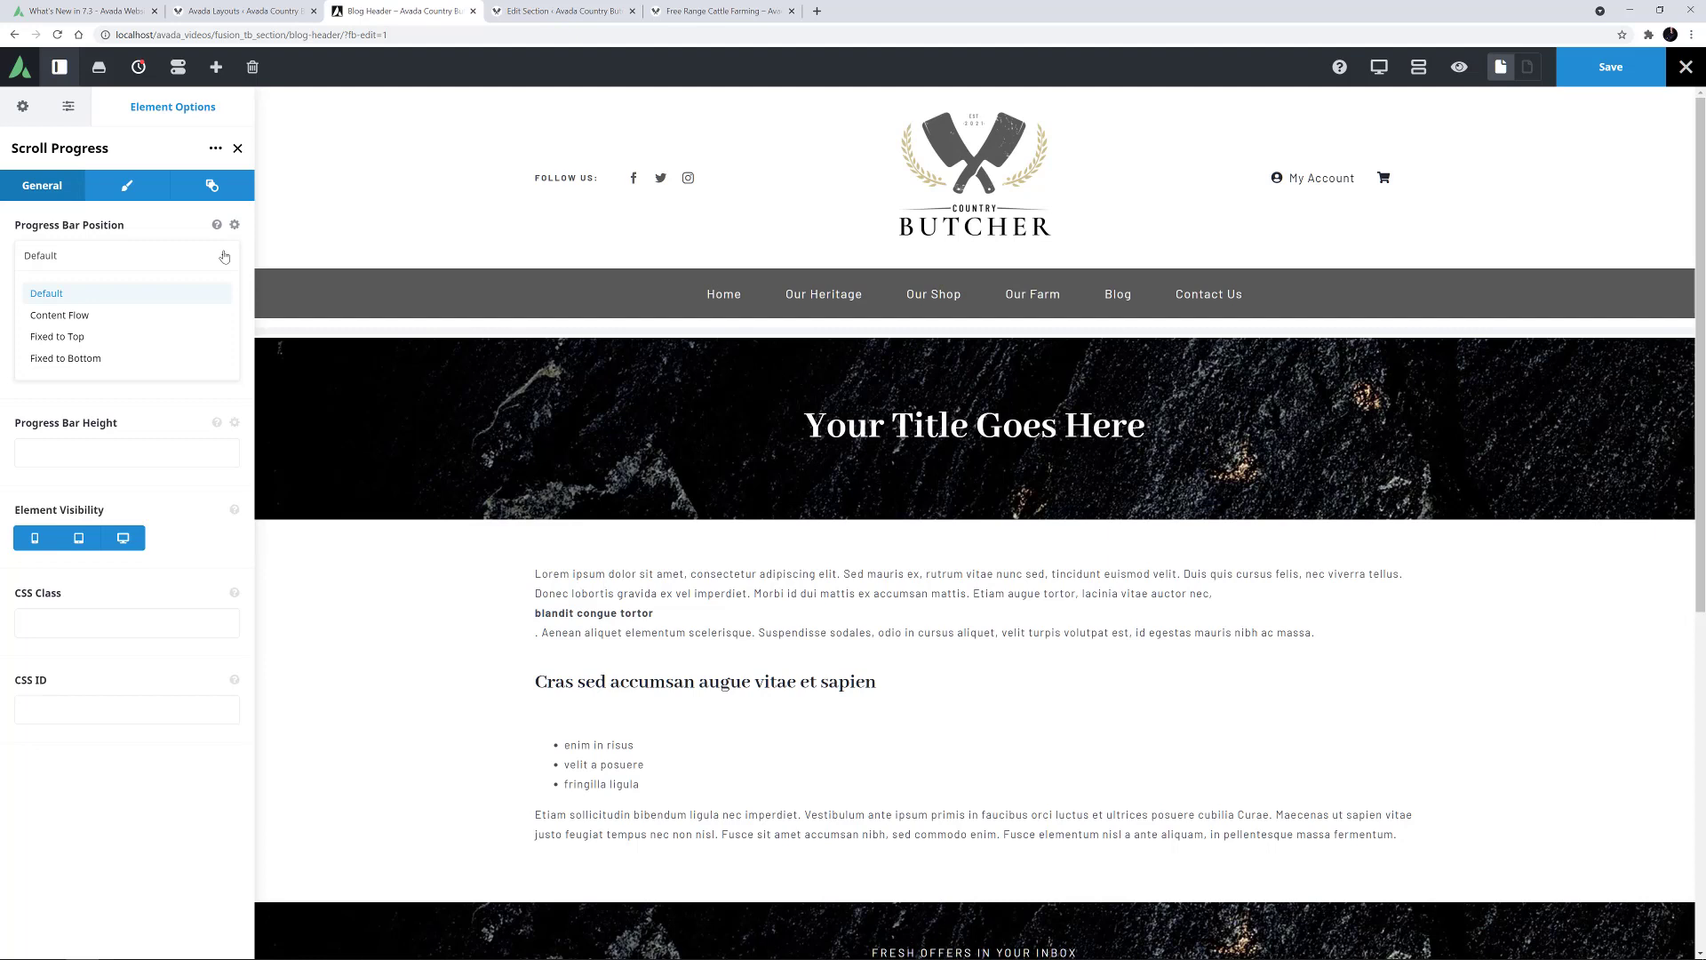
click(224, 256)
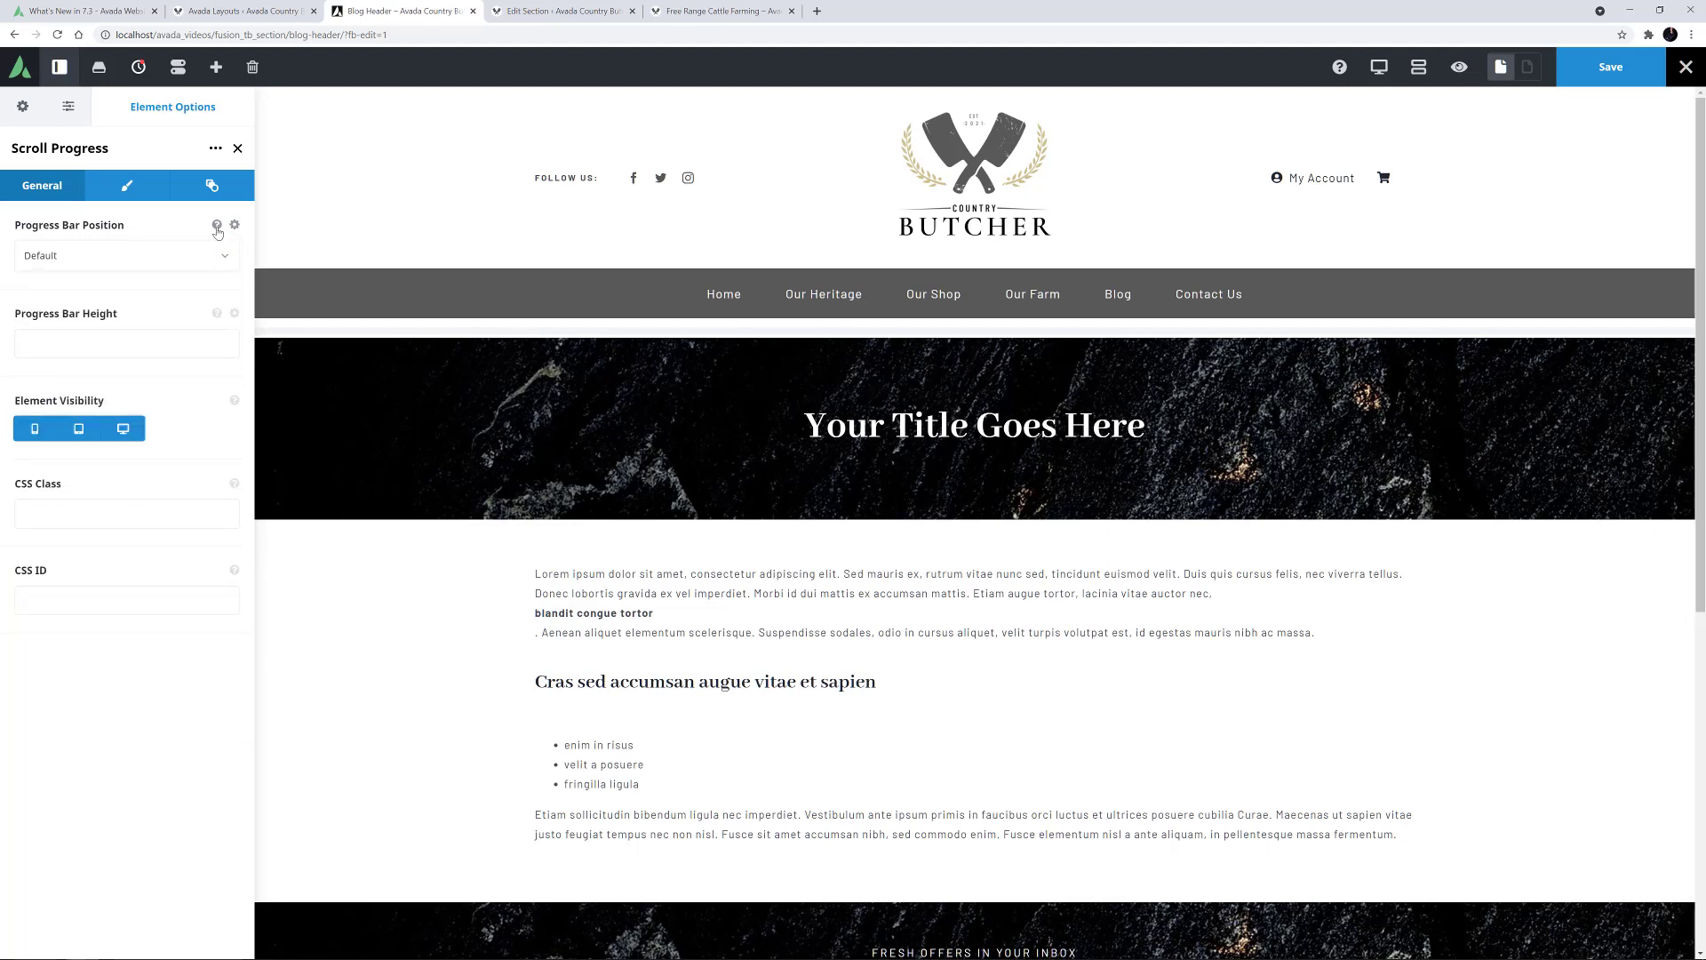
click(217, 226)
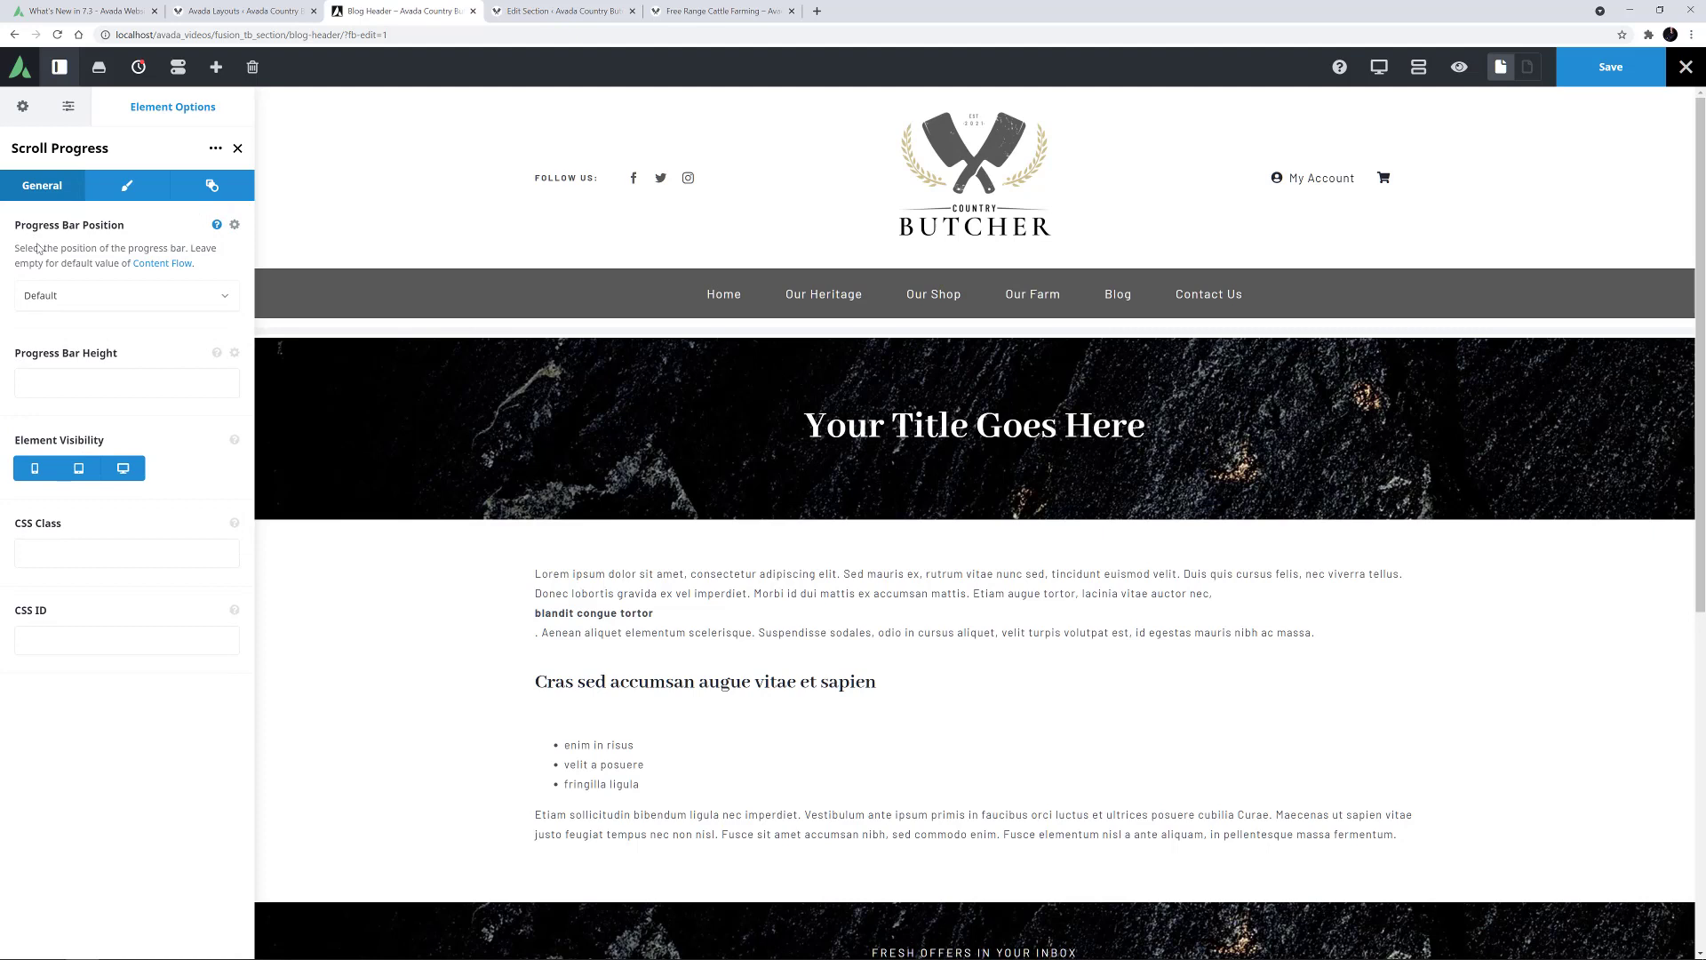
click(218, 228)
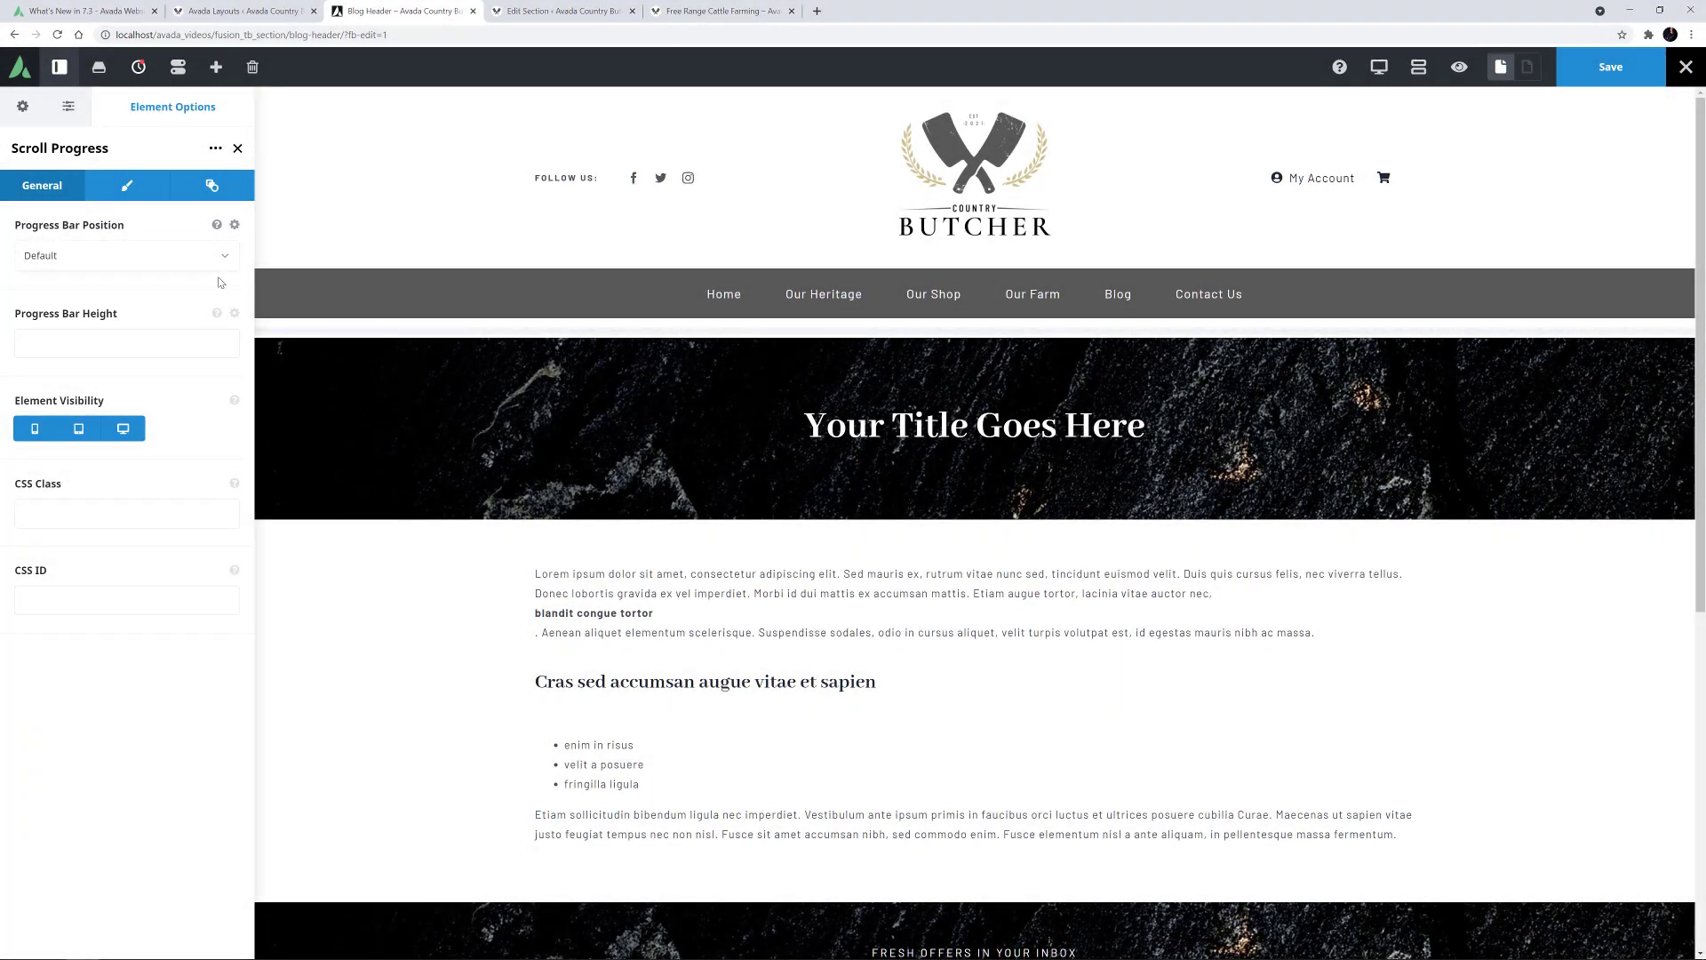
- Give the progress bar a #000000 background and a #cec18a progress colour
click(127, 184)
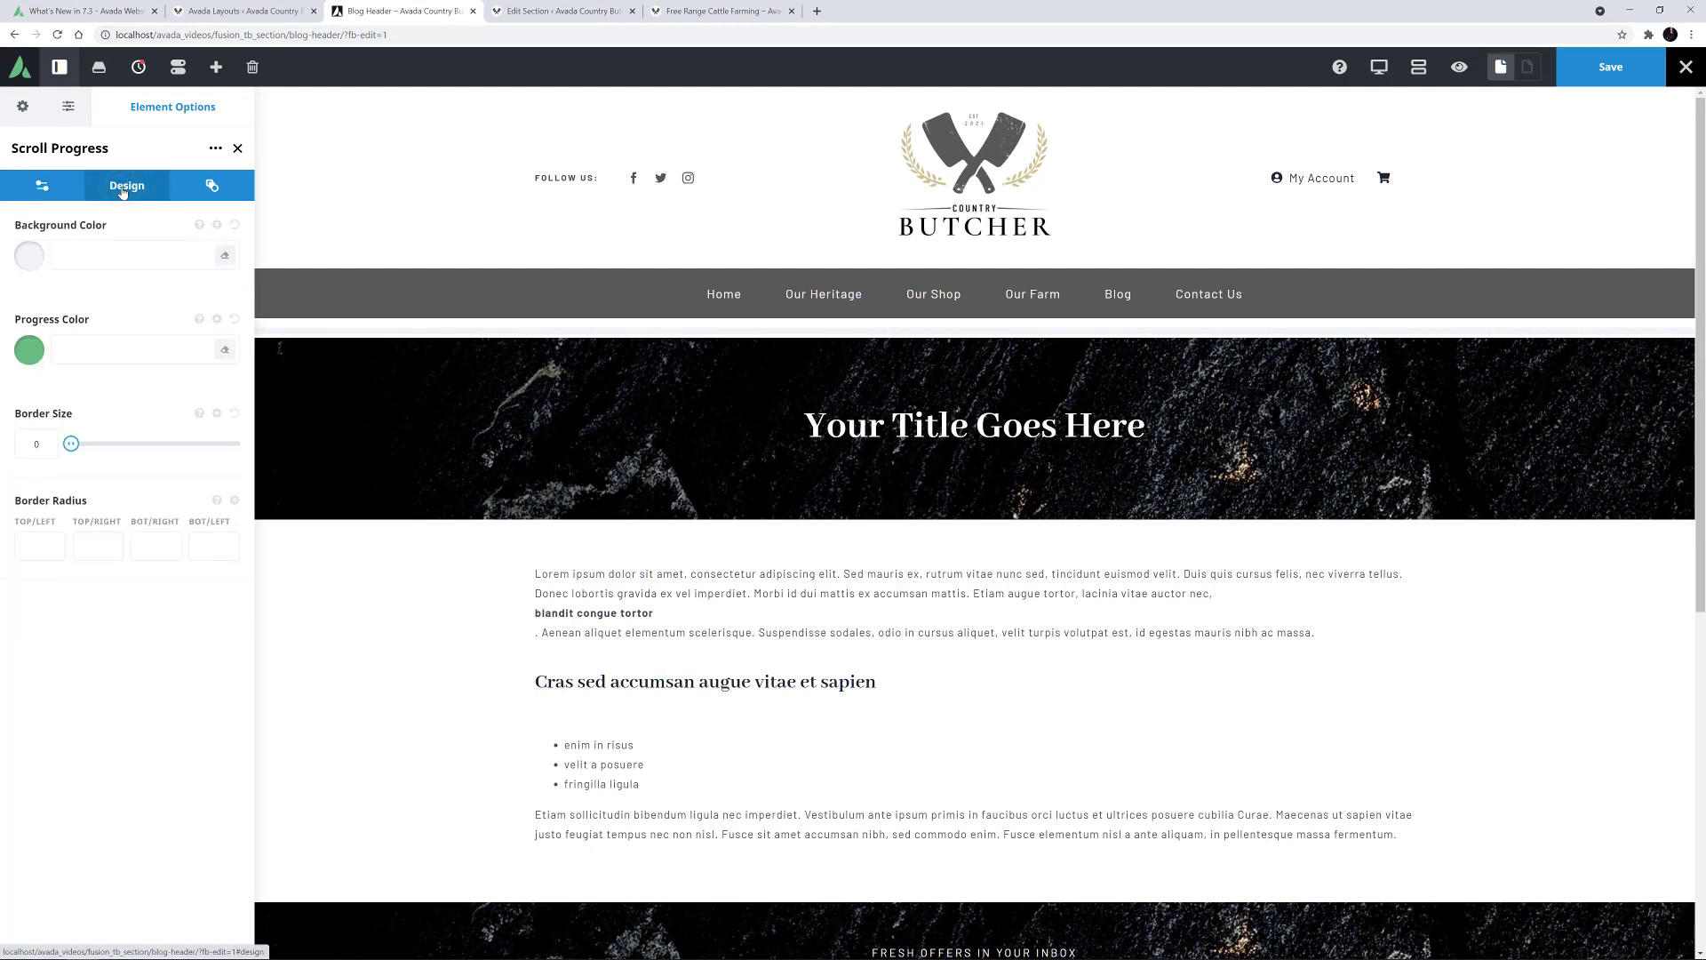
click(30, 256)
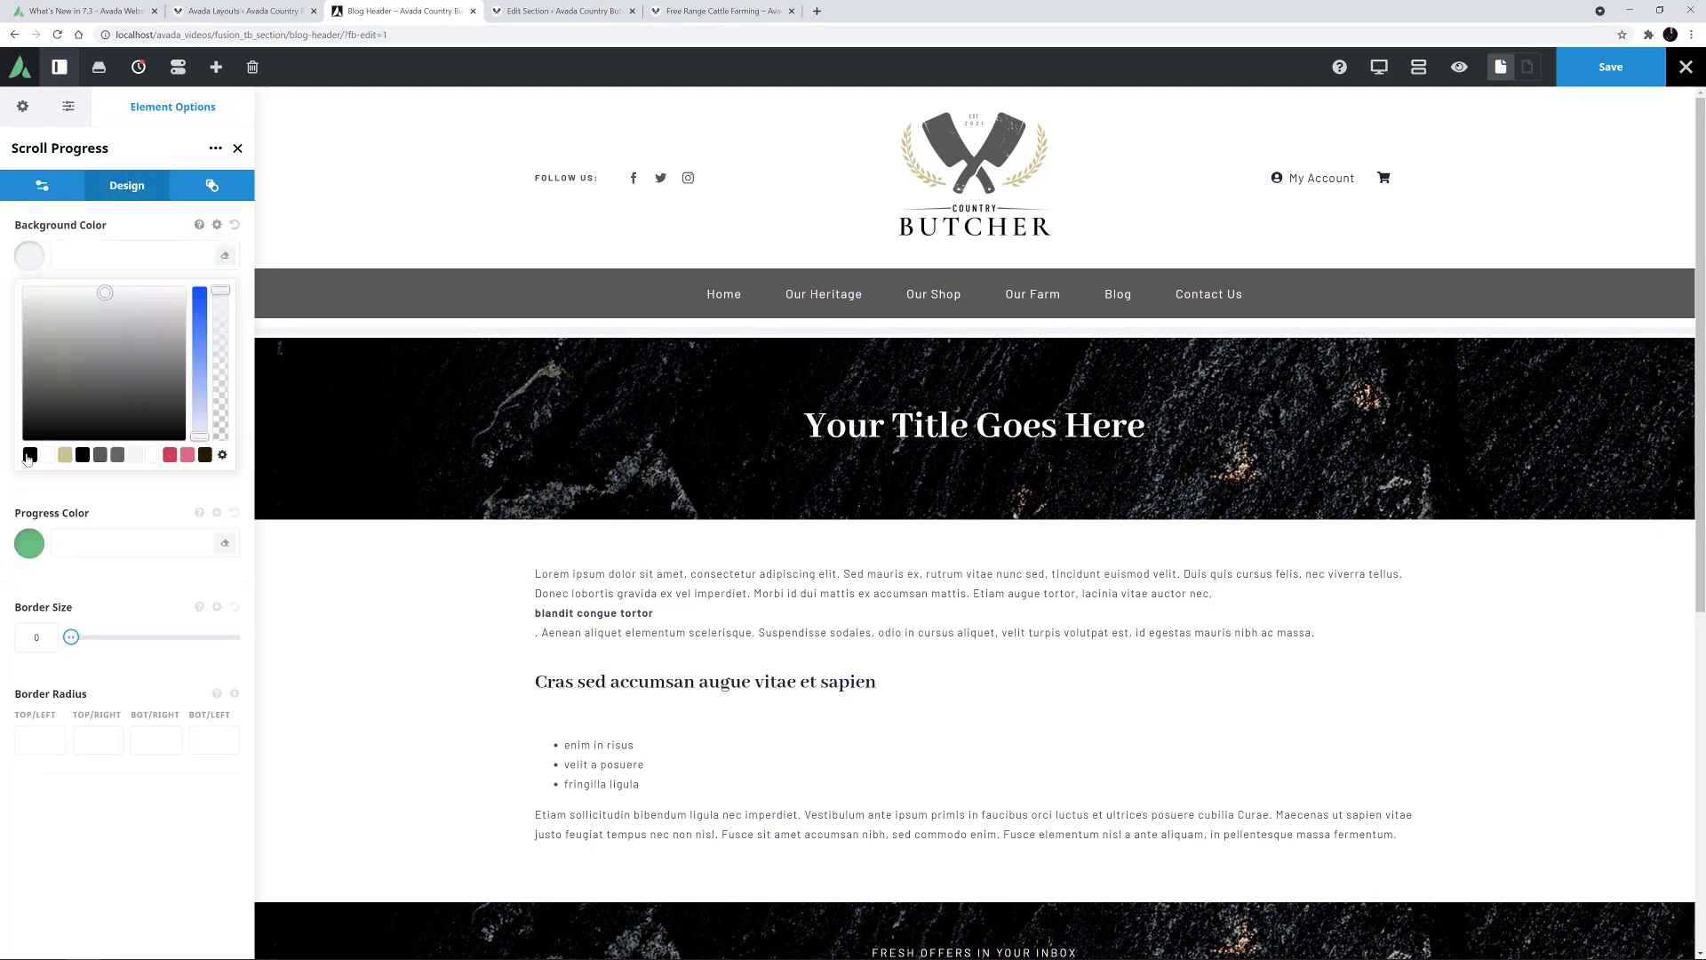
click(29, 455)
click(7, 320)
click(29, 350)
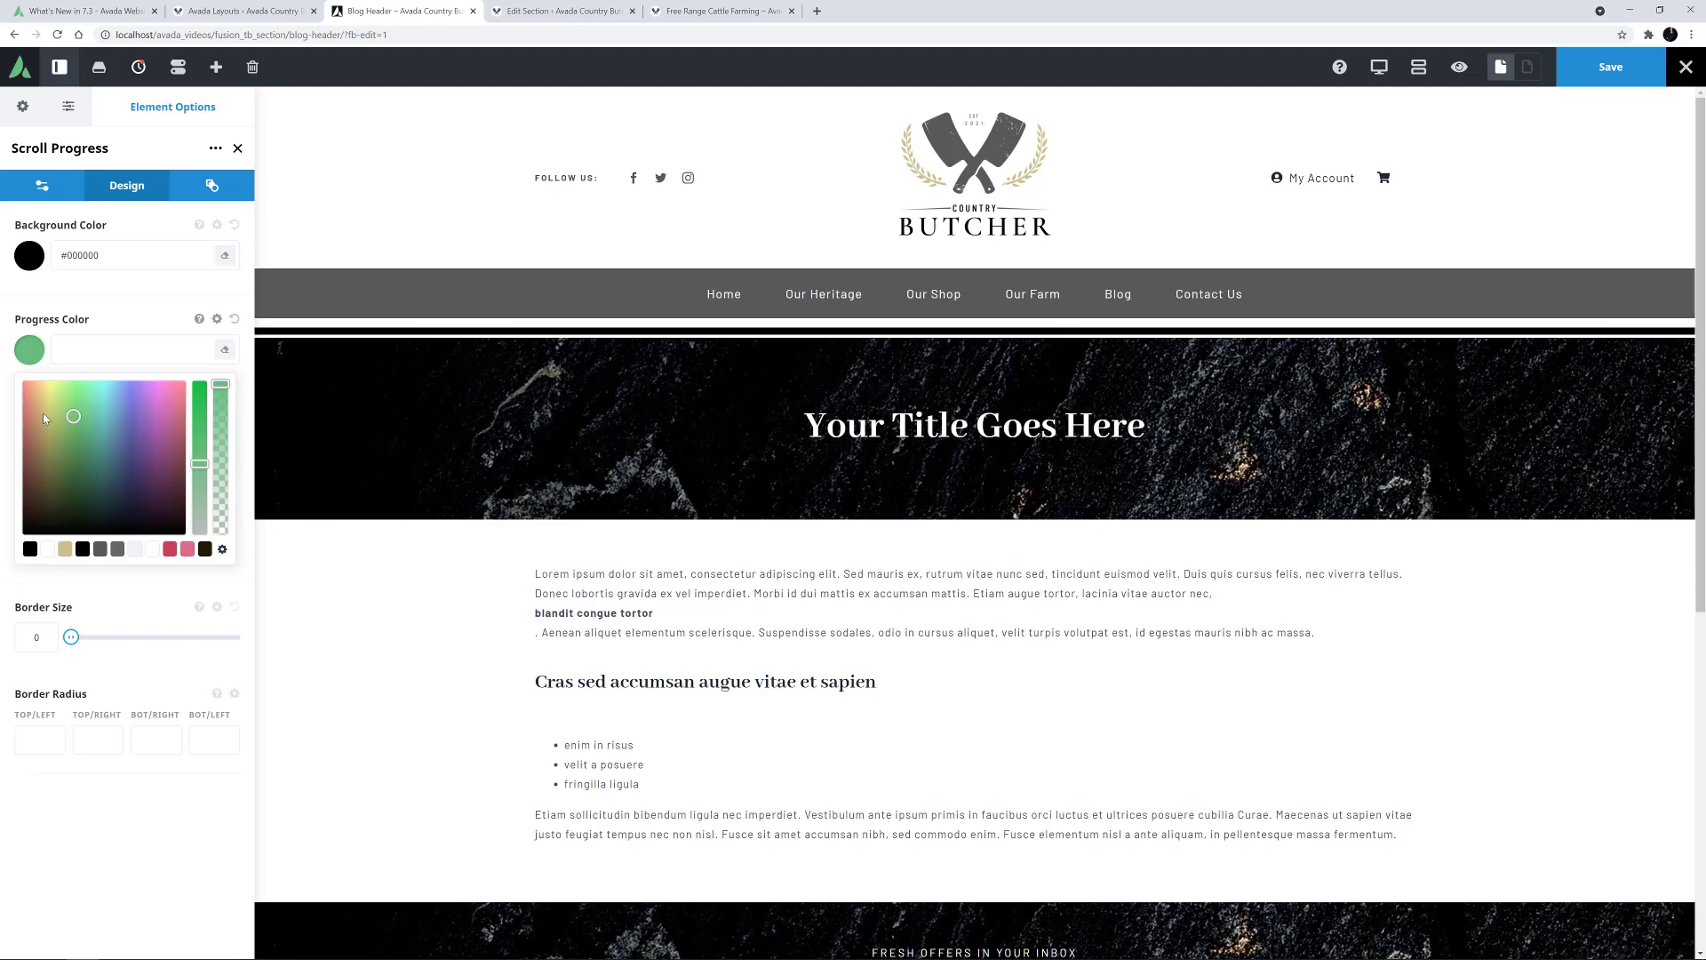
click(65, 548)
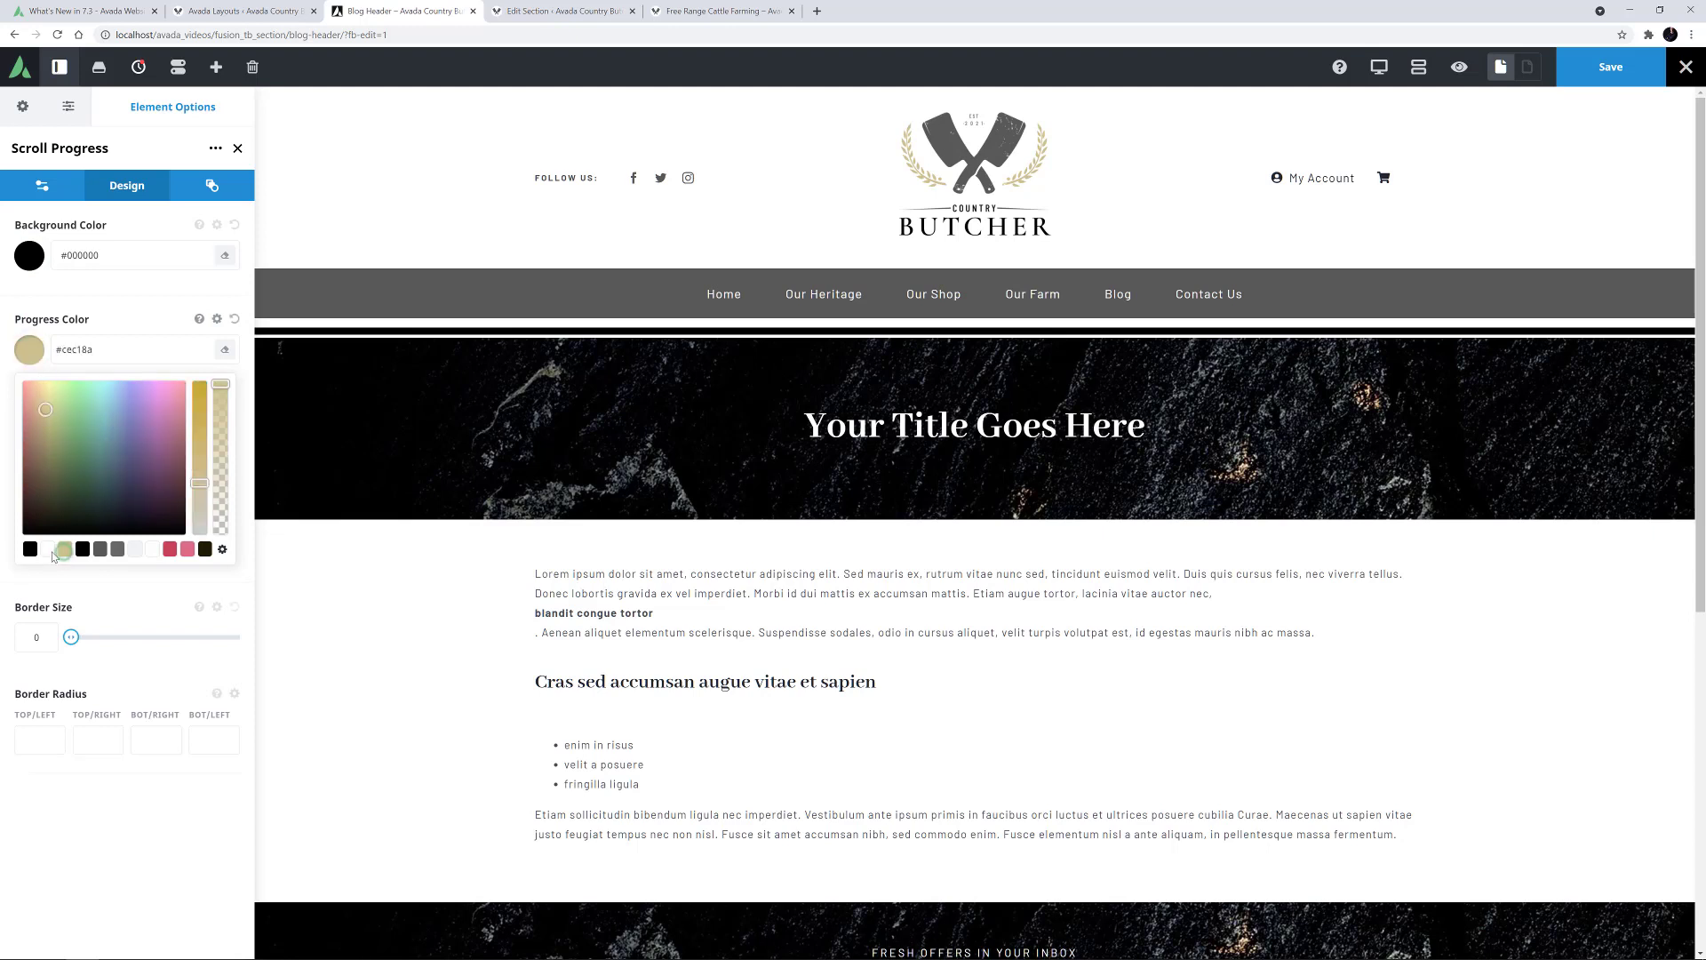
click(8, 454)
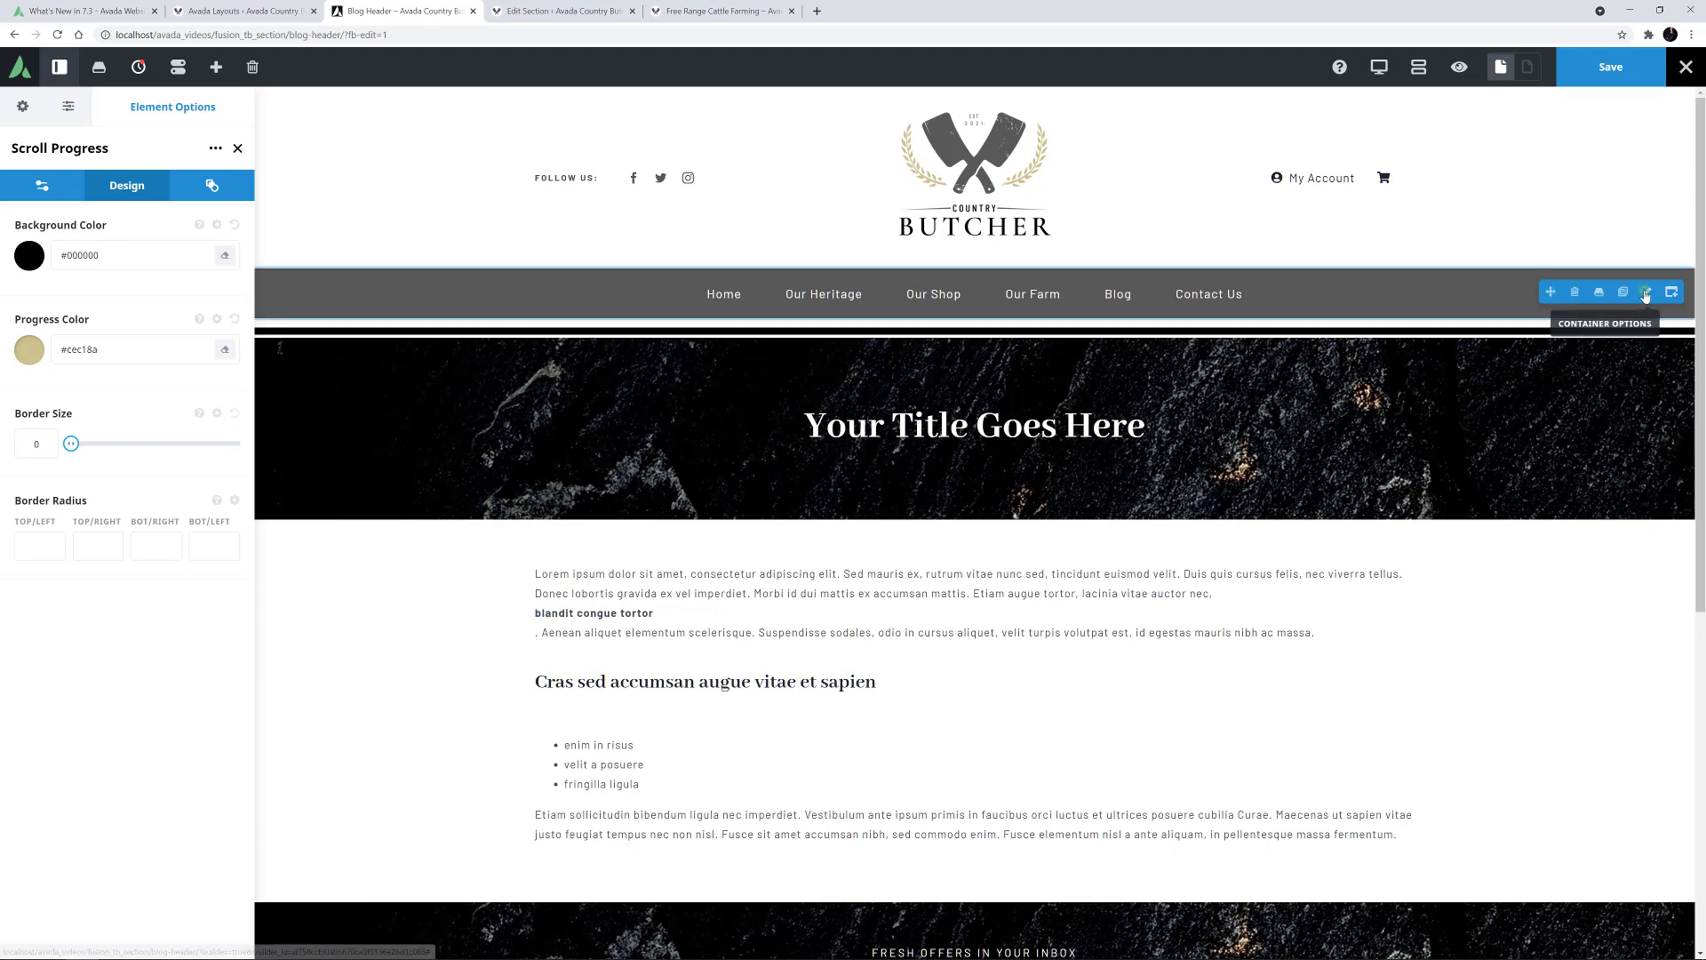
- Enter sticky_menu in the Navigation container's CSS Class field
click(1595, 291)
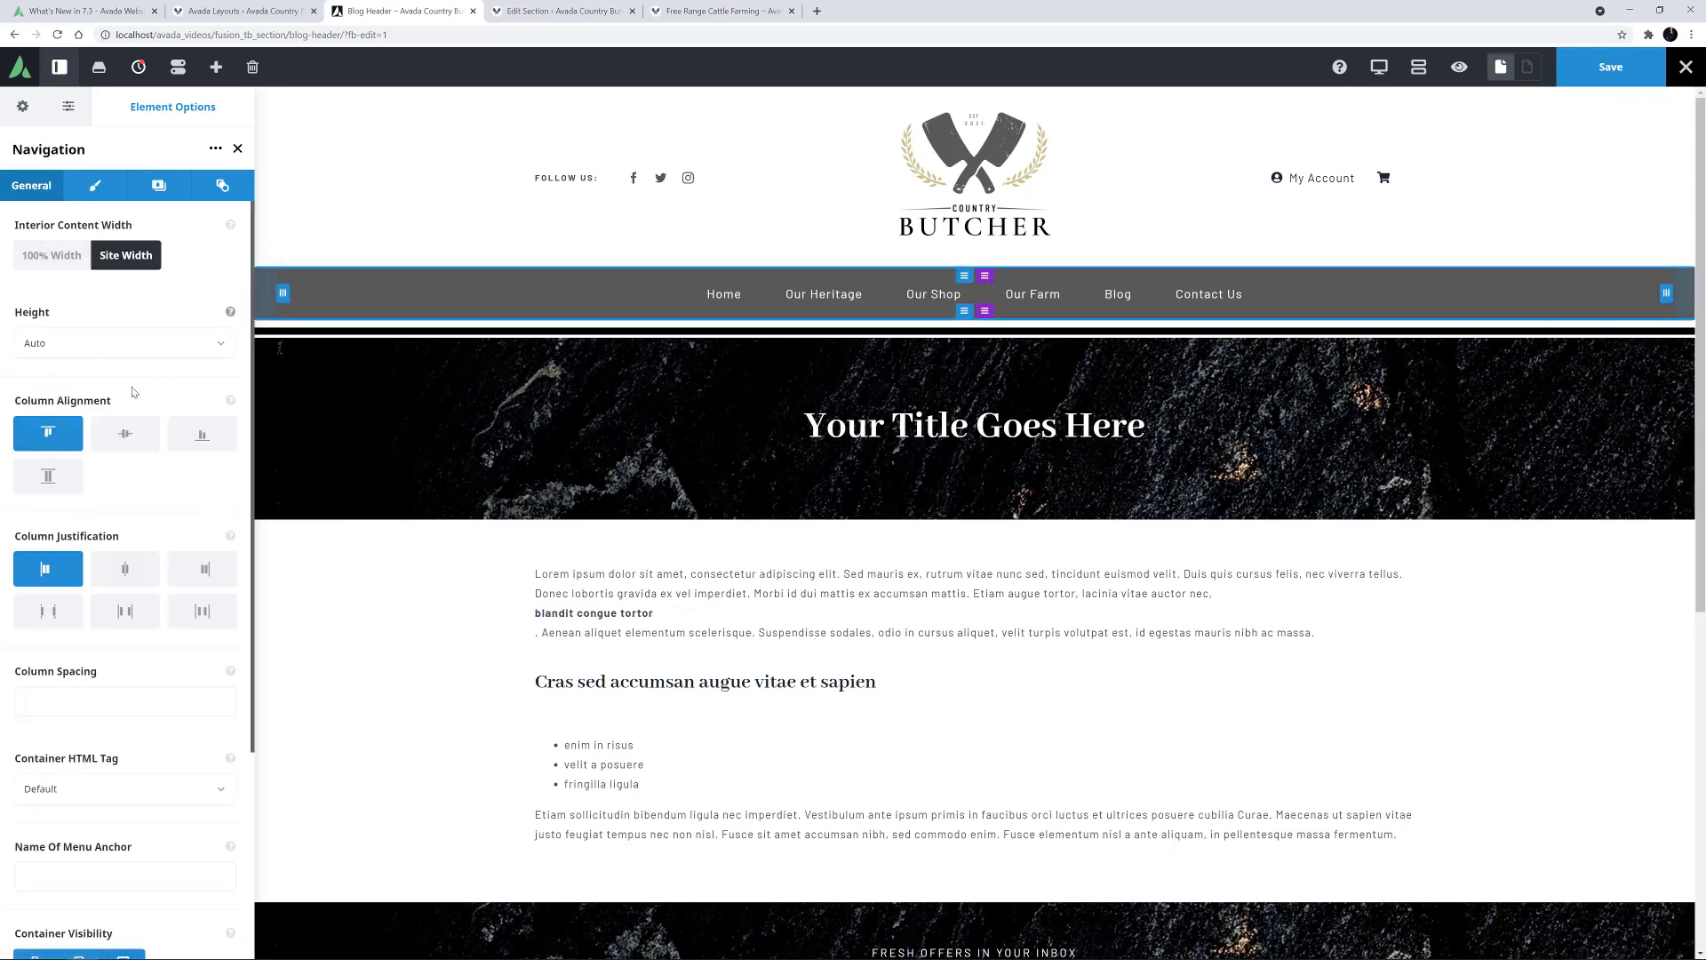
scroll(98, 551, down, 3)
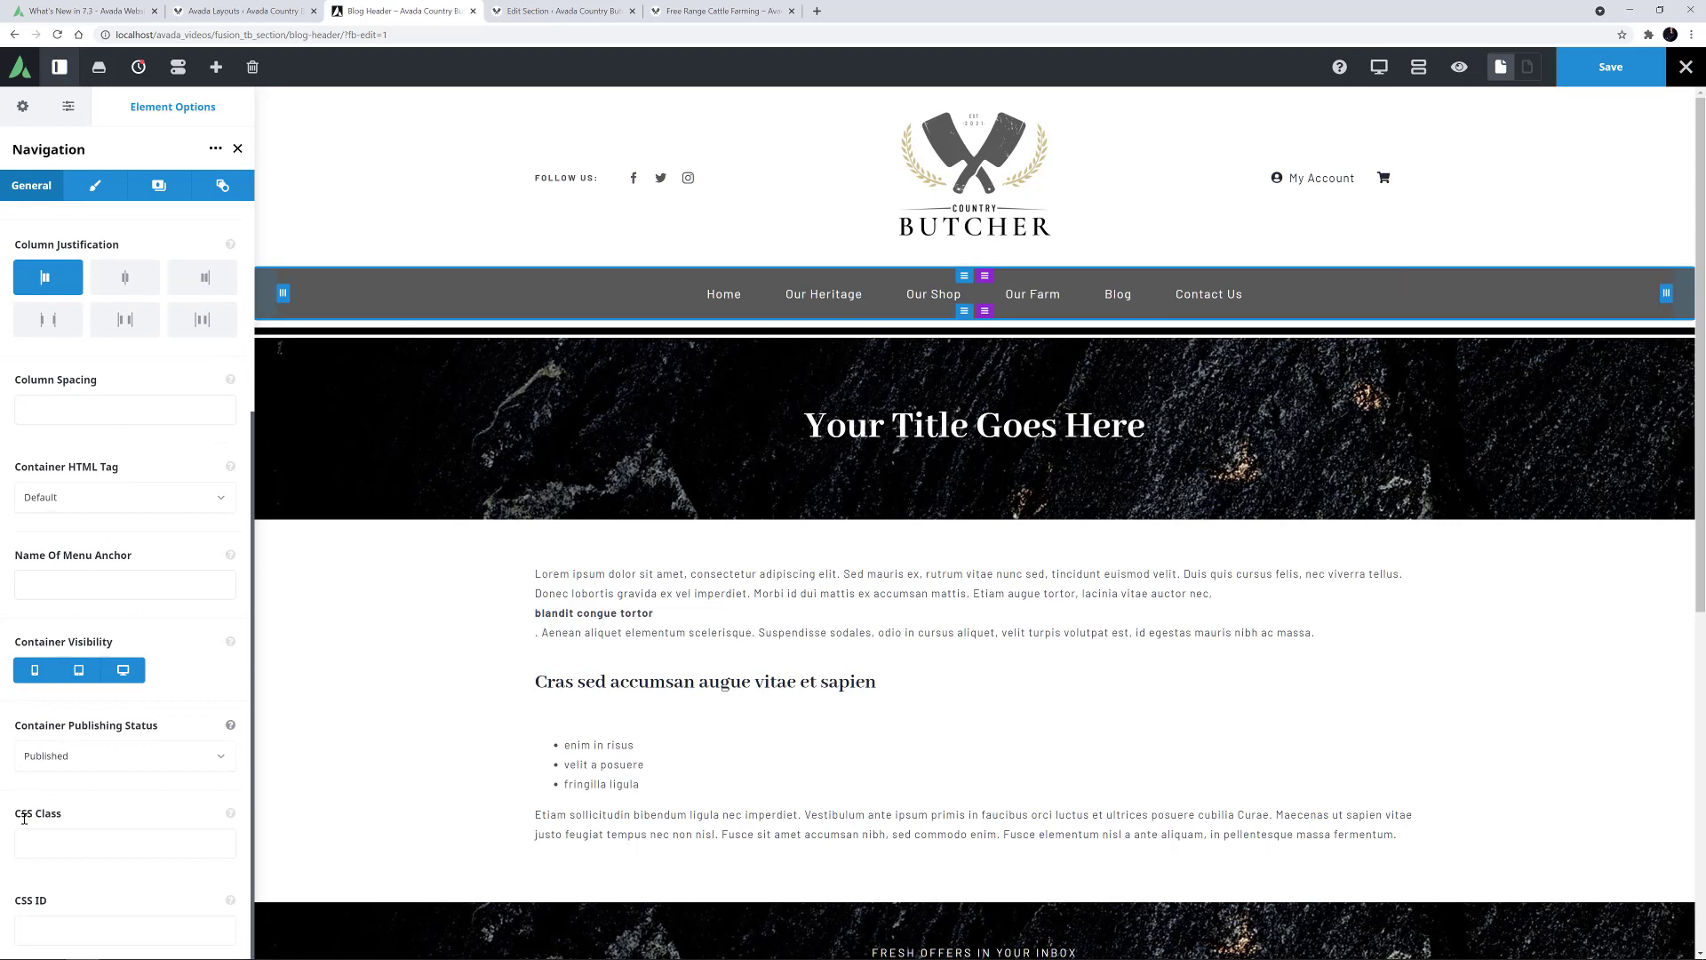
click(35, 840)
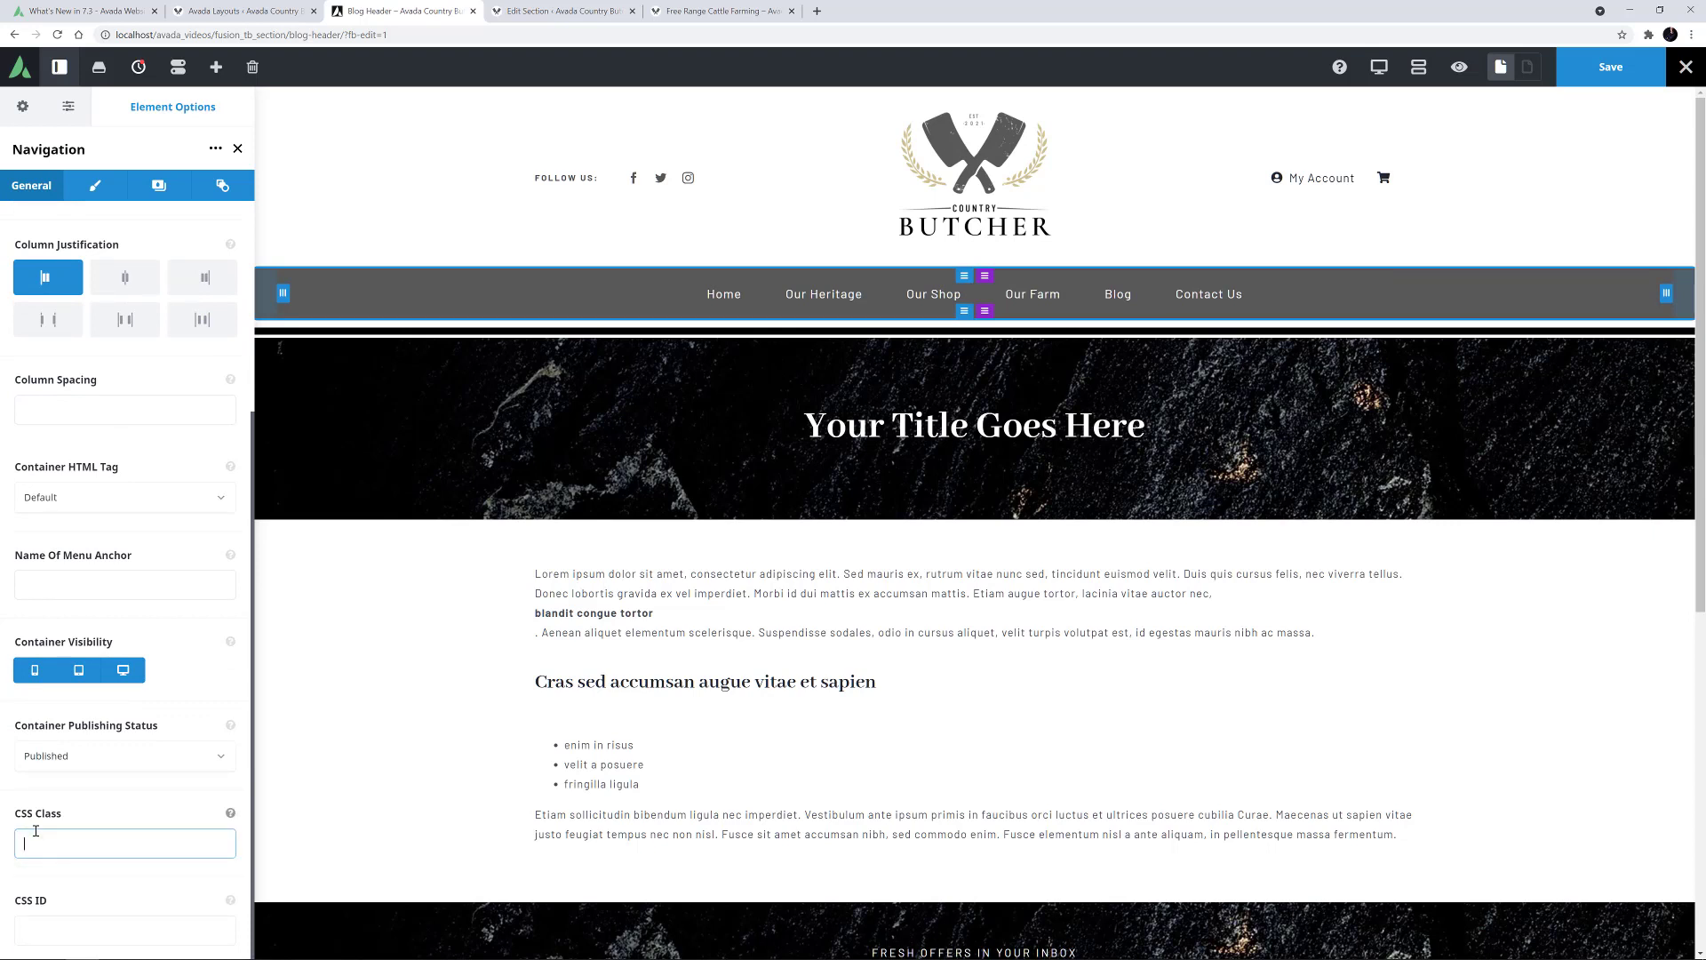
text(sticky_menu)
- Turn Position Sticky on for the progress bar's container, with .sticky_menu as Sticky Container Offset
click(1649, 345)
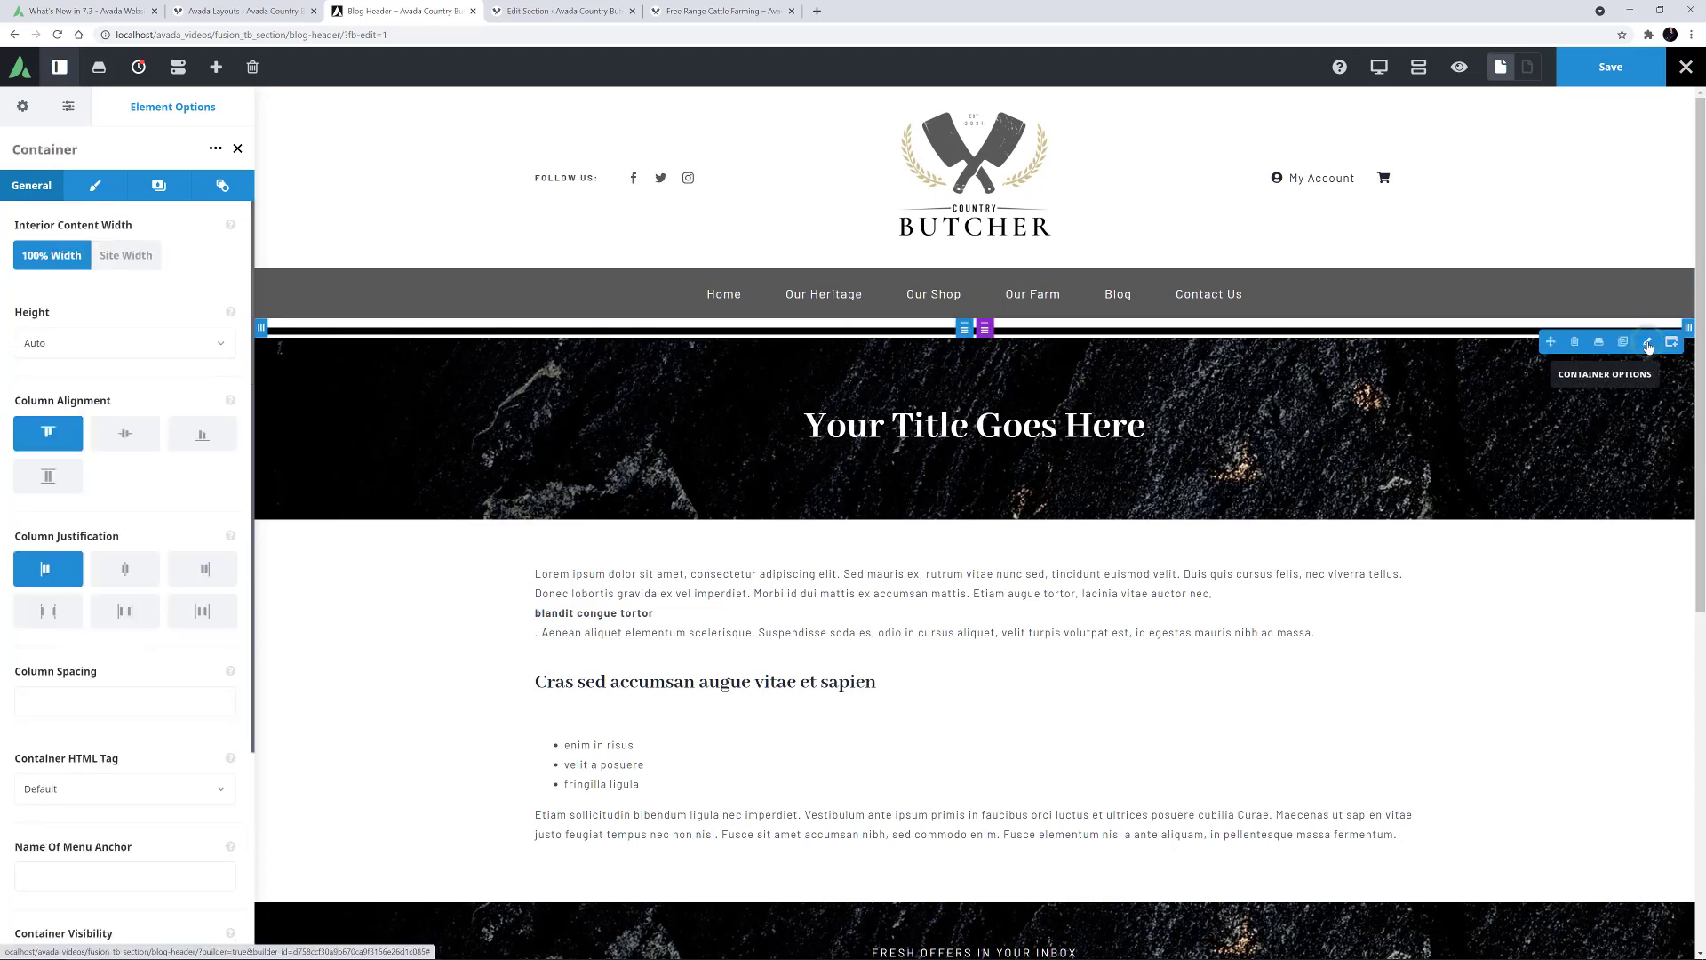
click(224, 185)
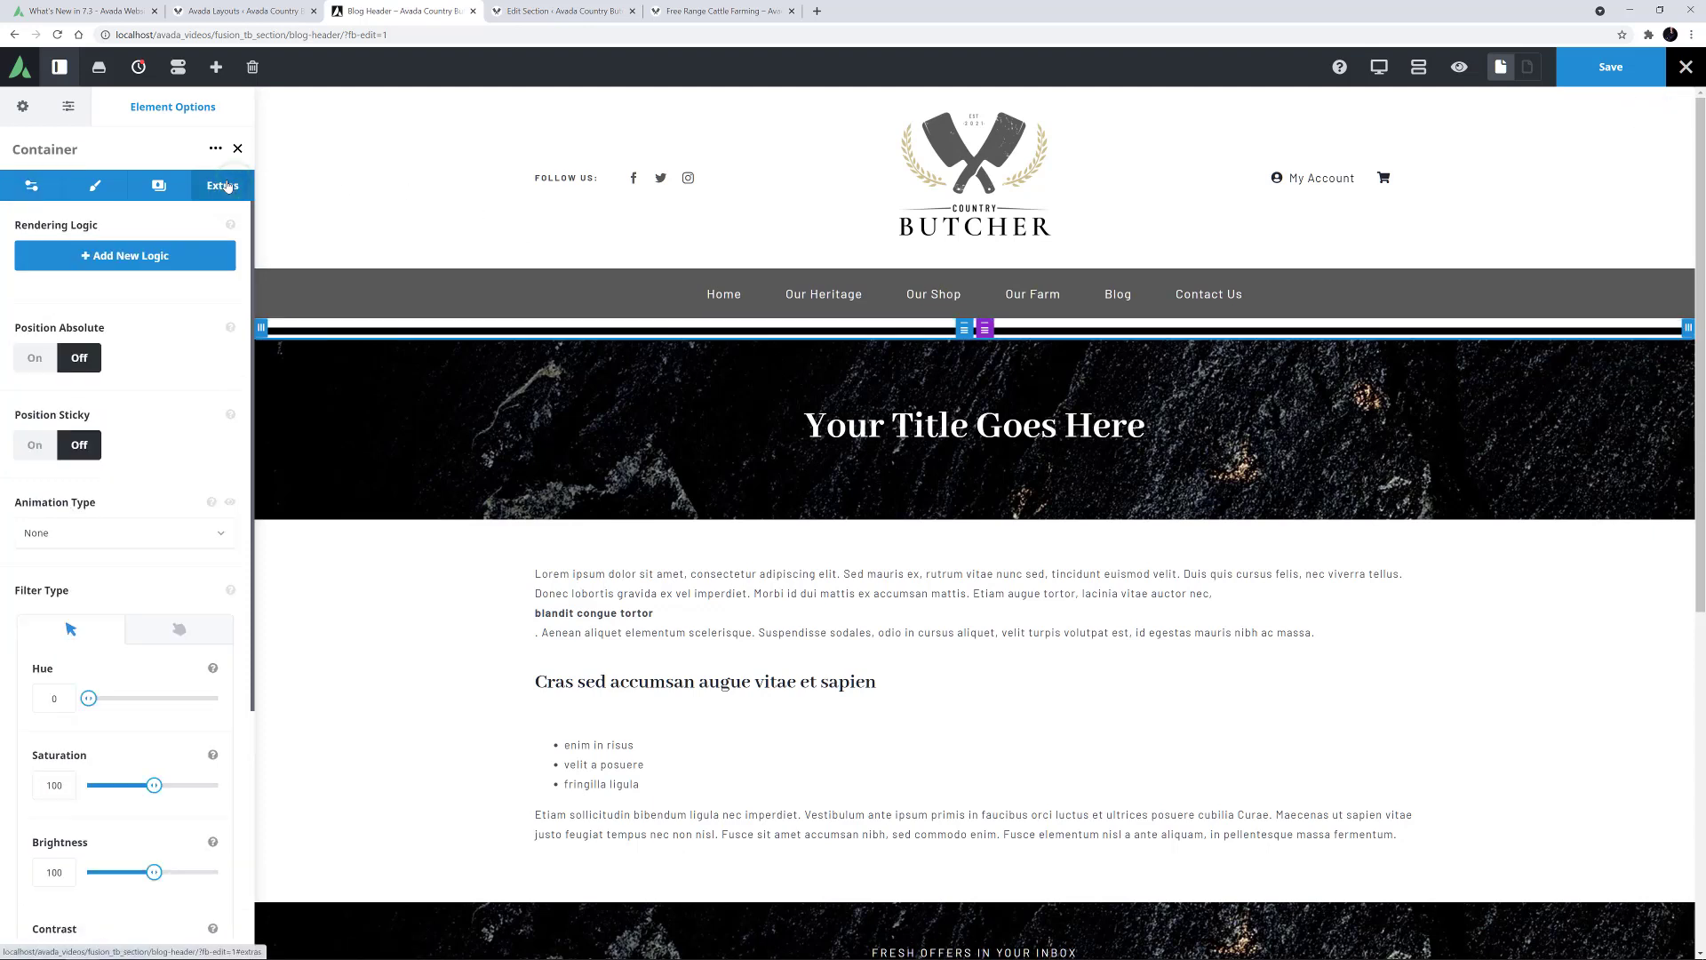
click(27, 444)
click(42, 710)
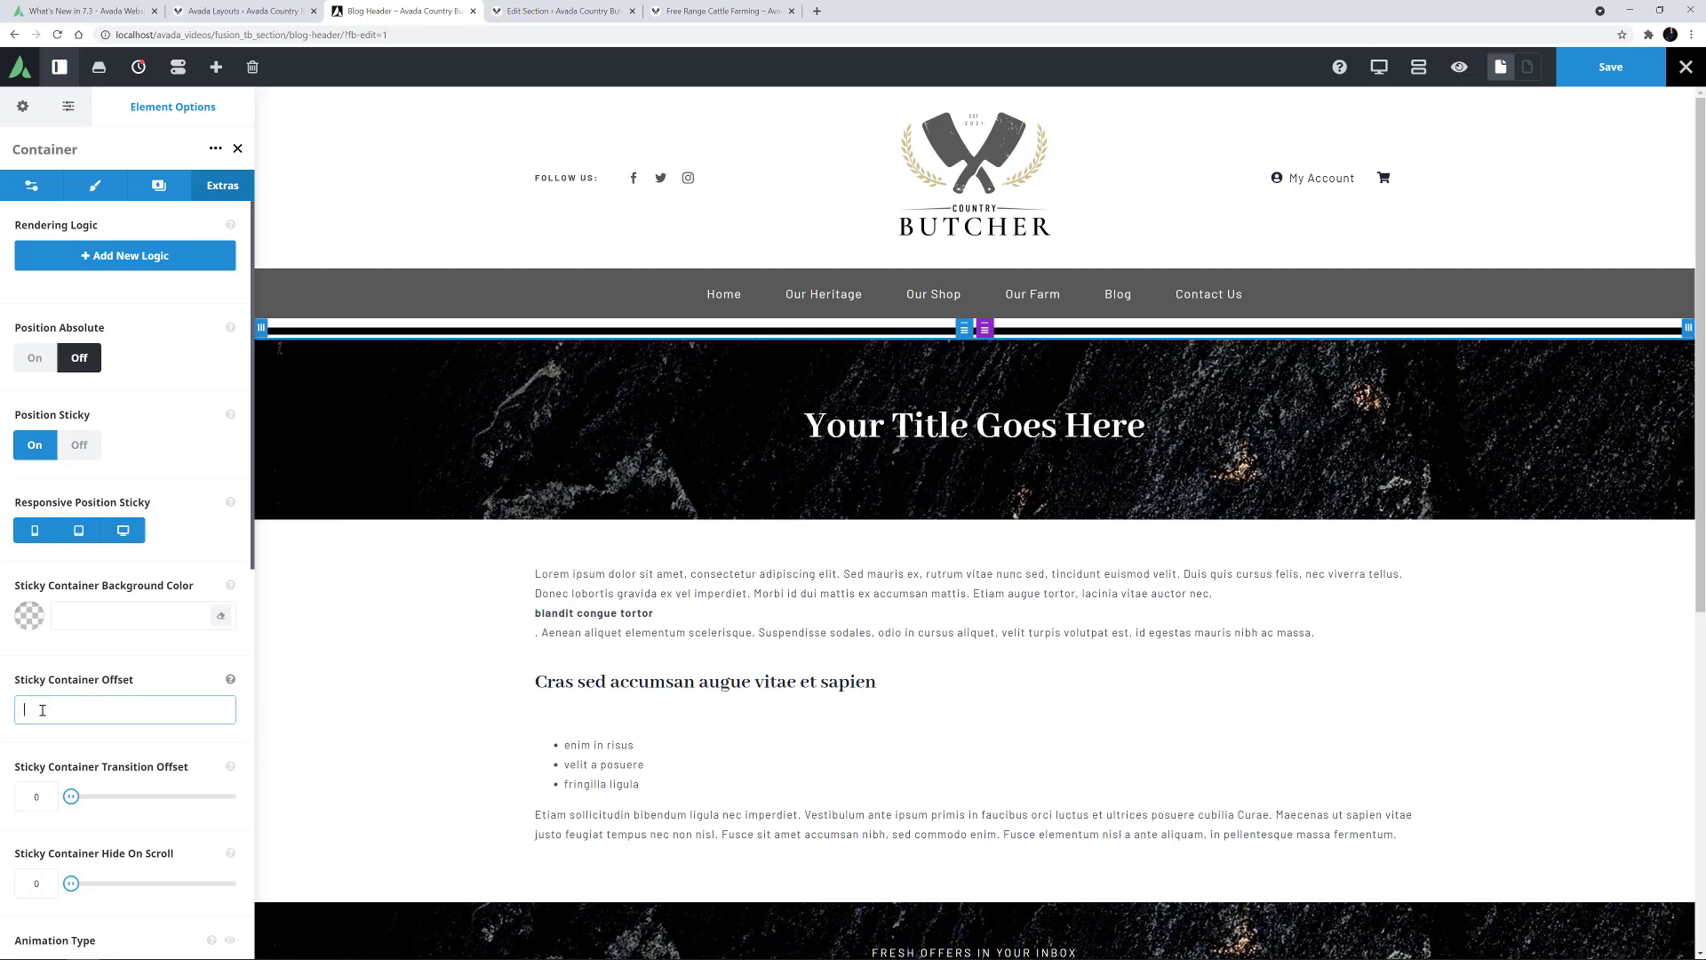
text(.sticky_menu)
- Save the Blog Header layout and reload the Free Range Cattle Farming post
click(1591, 69)
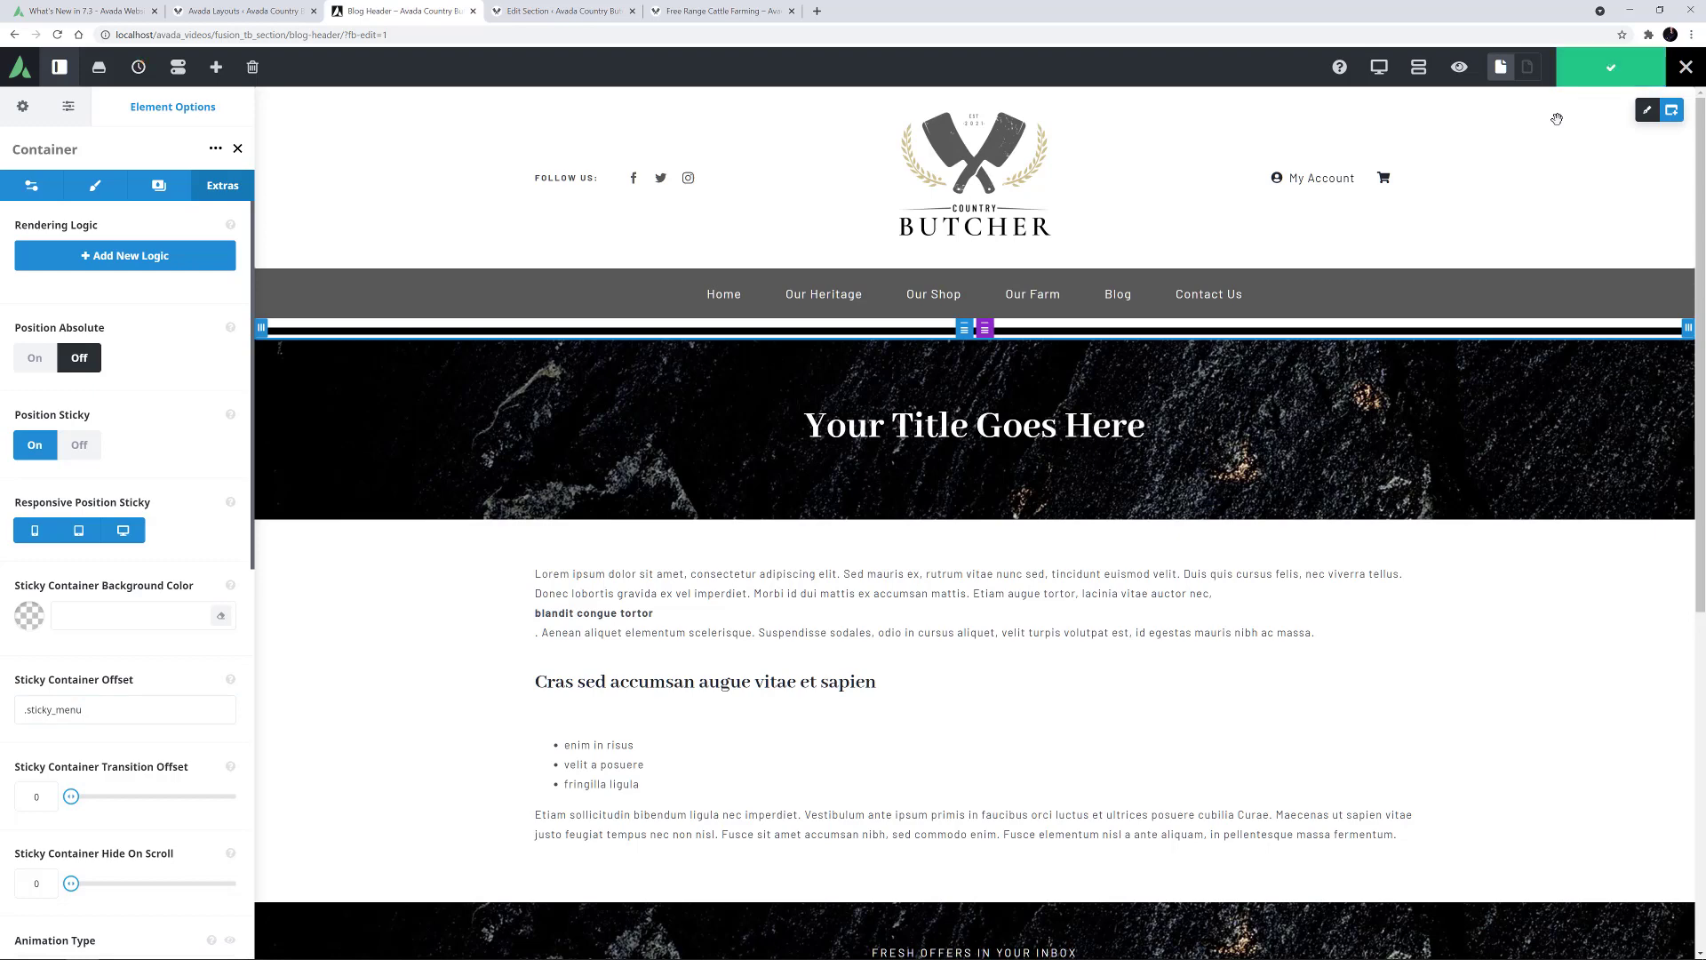
click(711, 9)
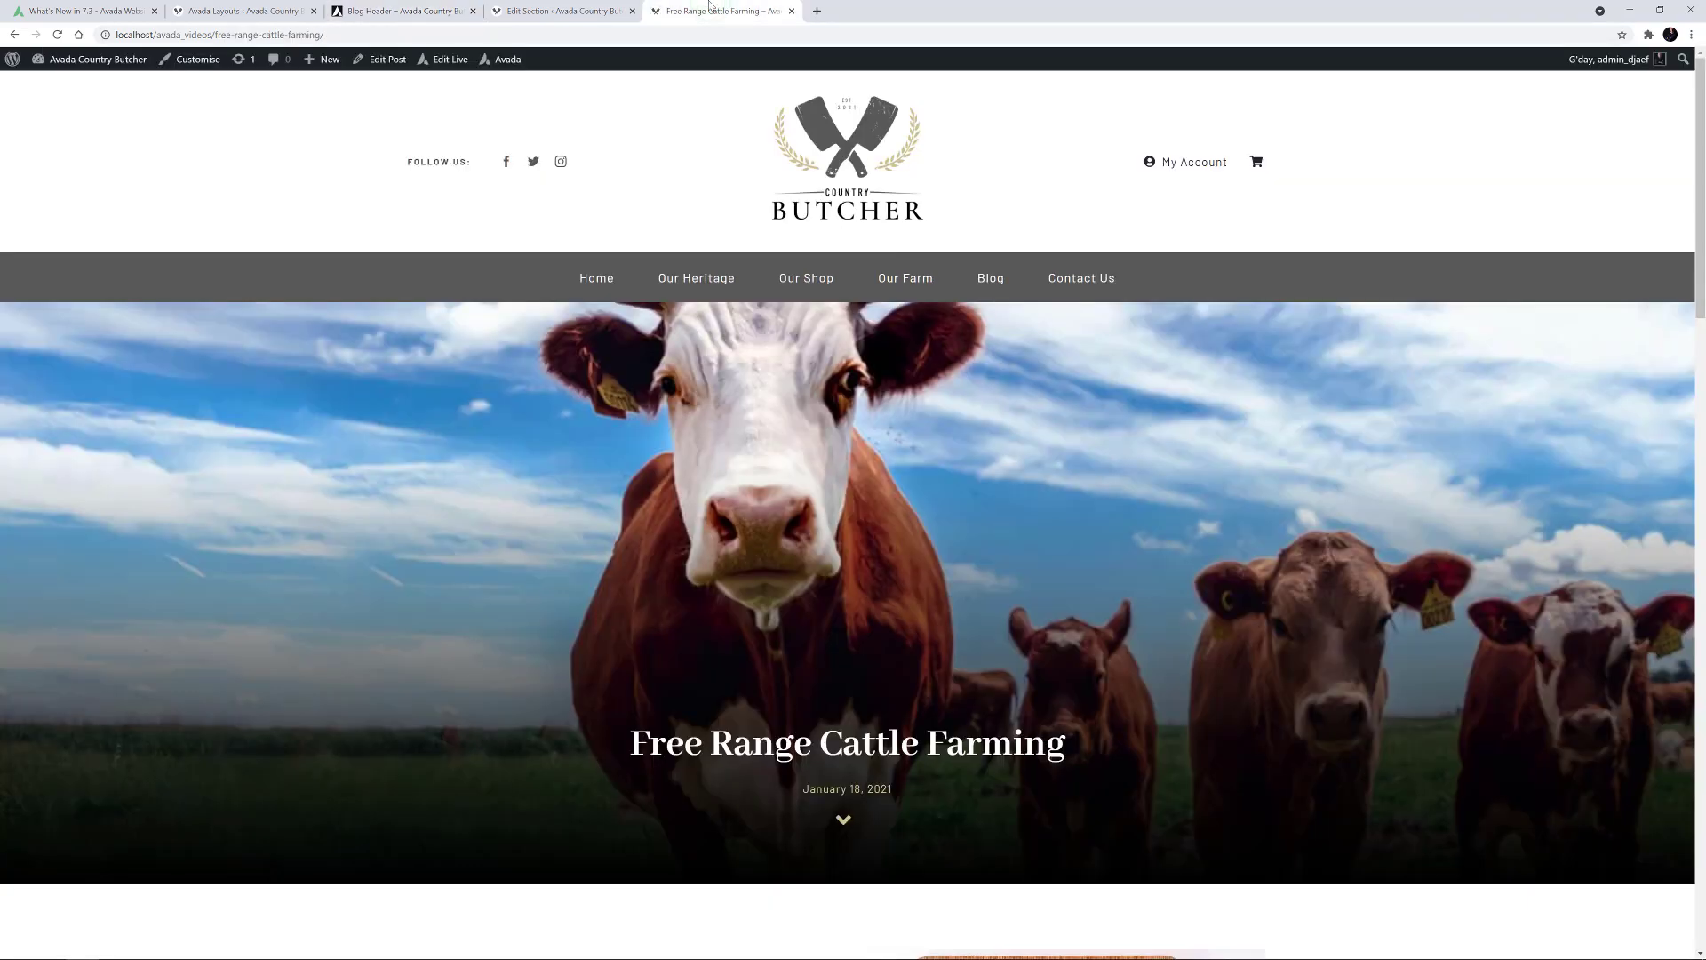
key(F5)
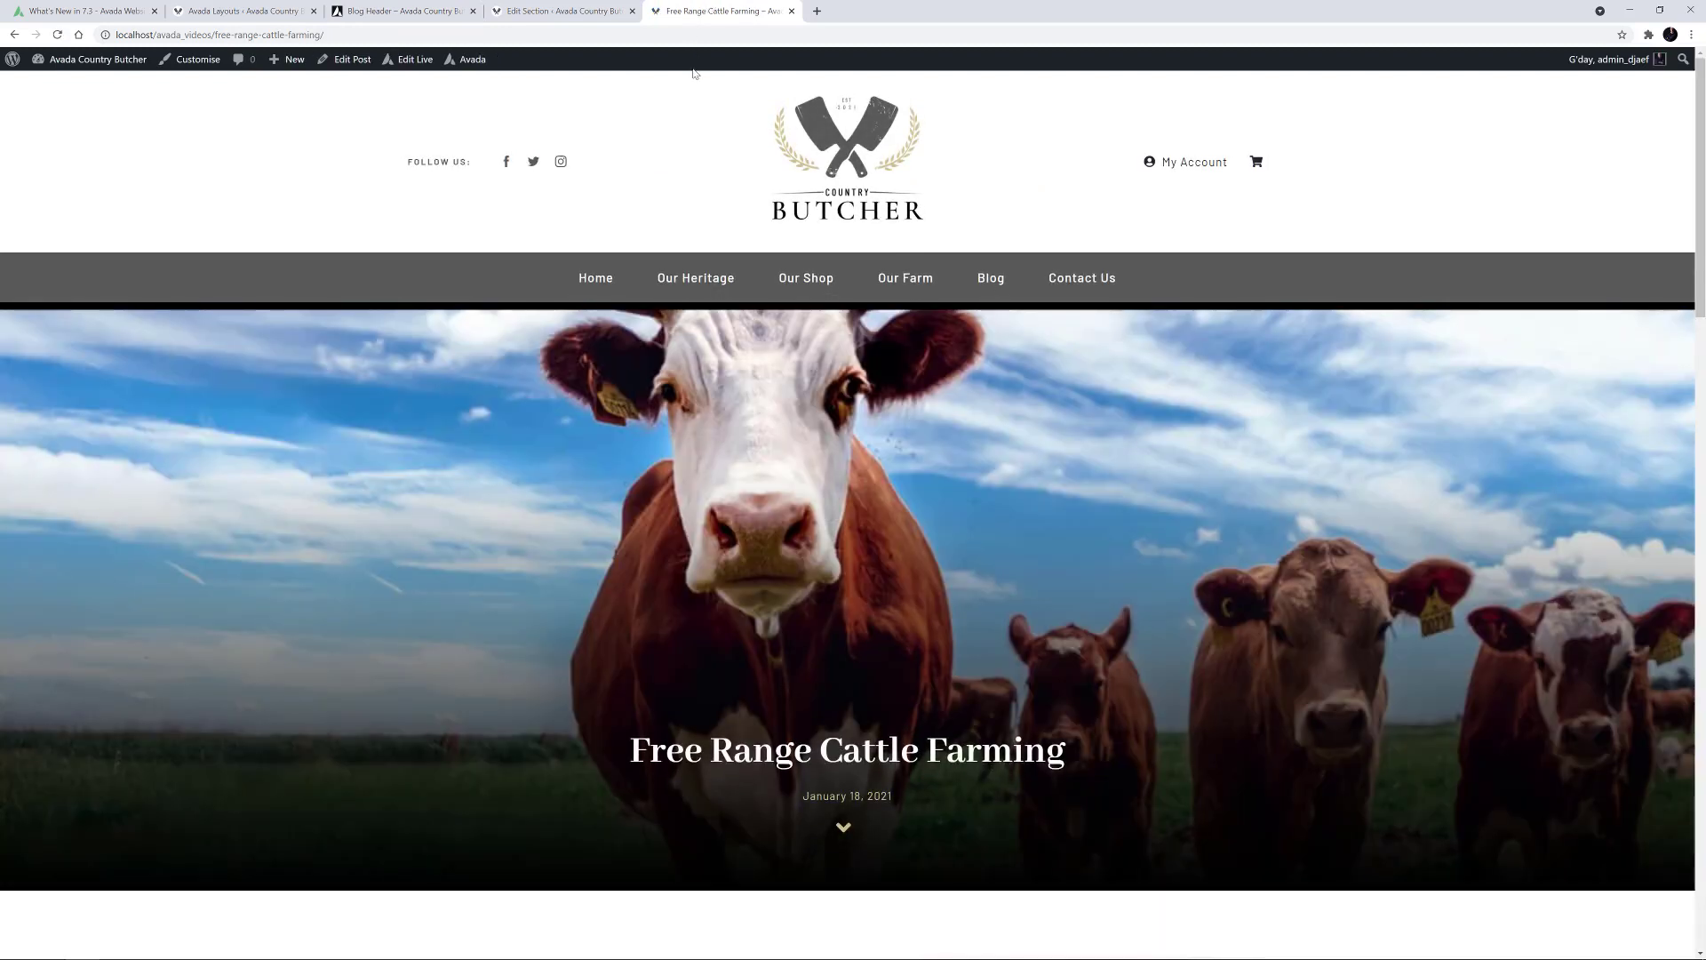
- Scroll the post to check the sticky navigation and progress bar, then go back to the Blog Header editor
scroll(690, 107, down, 5)
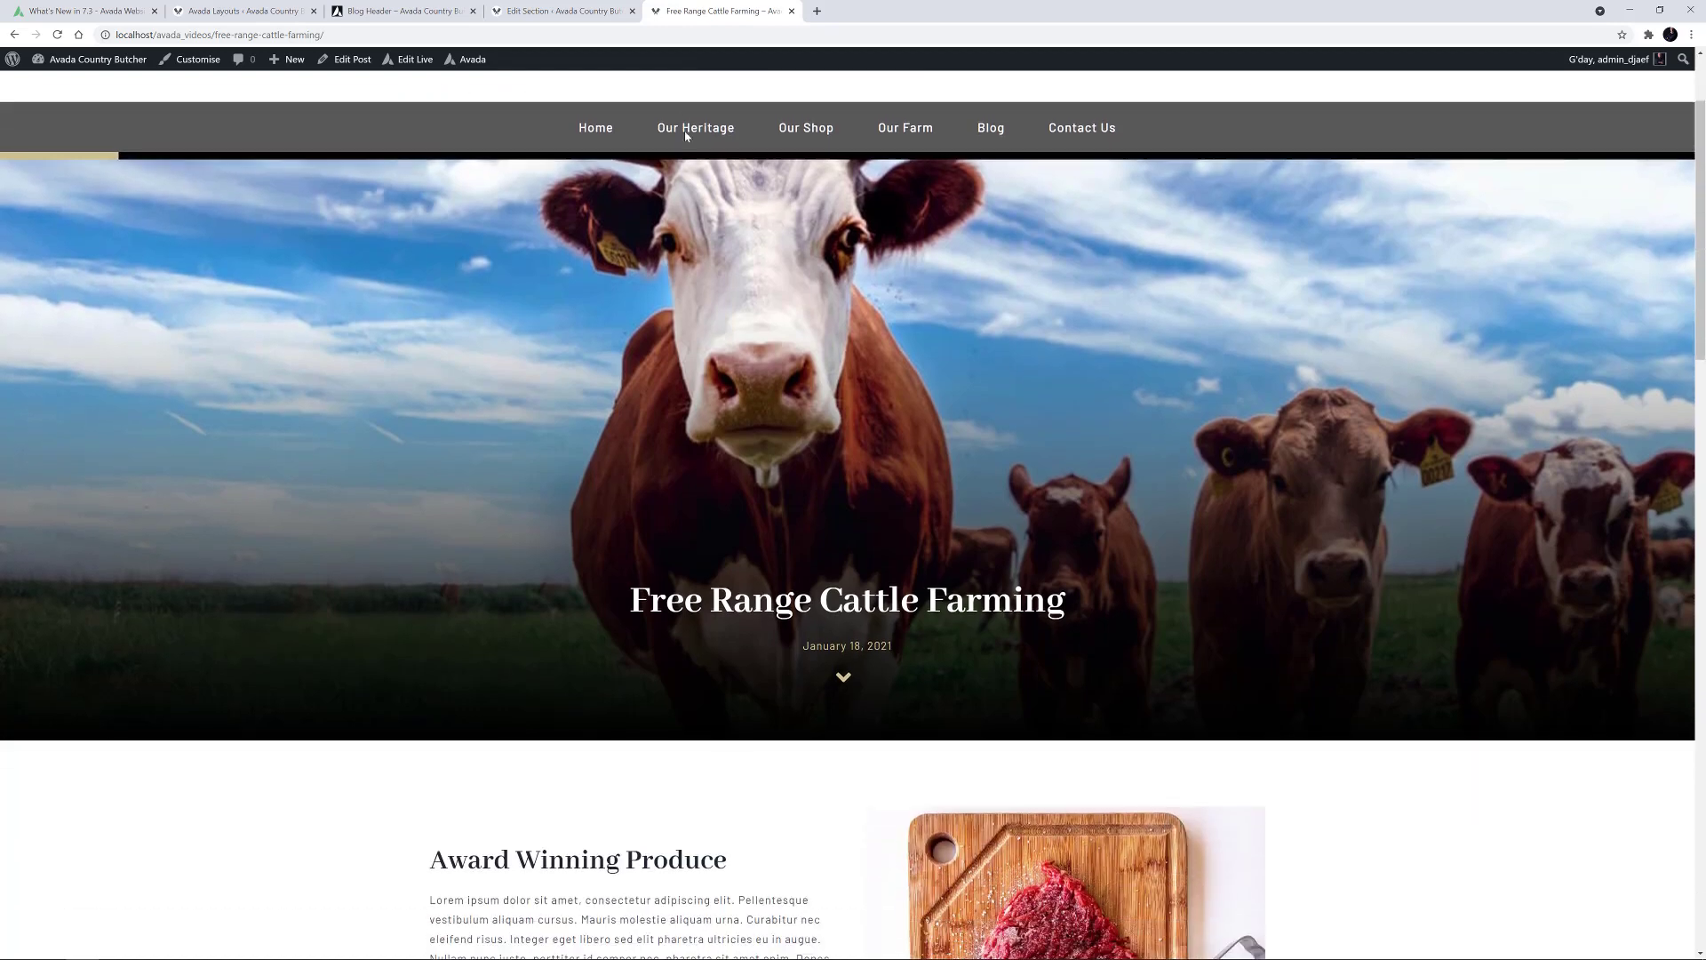
scroll(673, 191, down, 6)
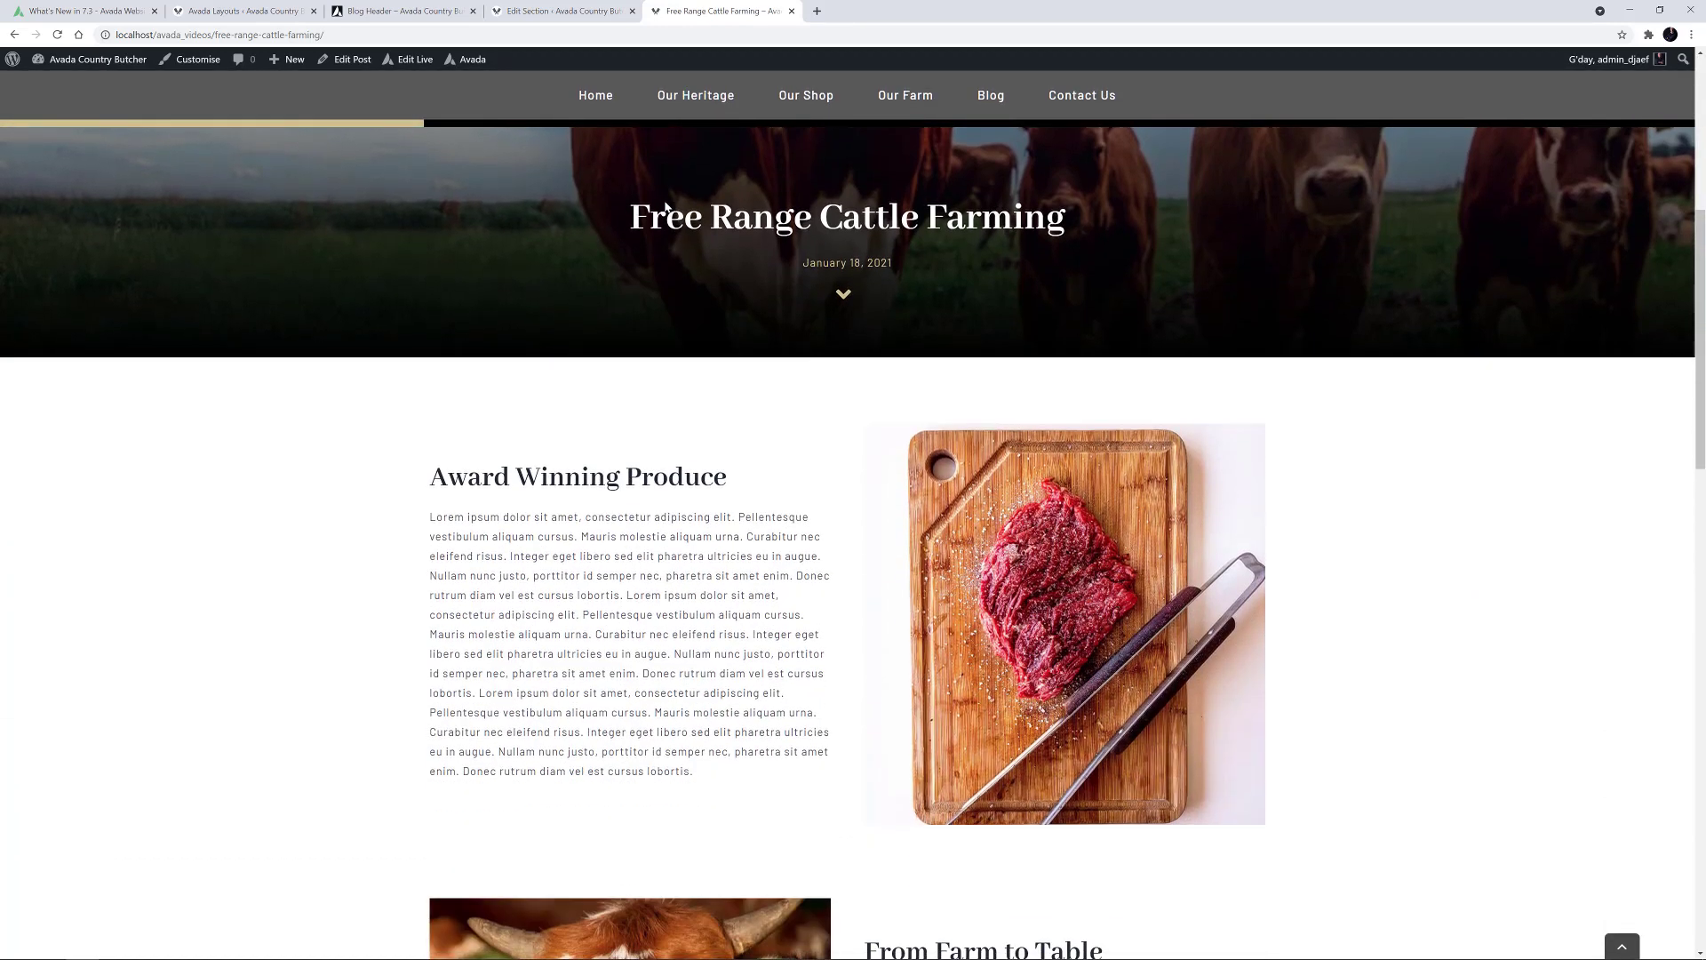
scroll(659, 220, down, 8)
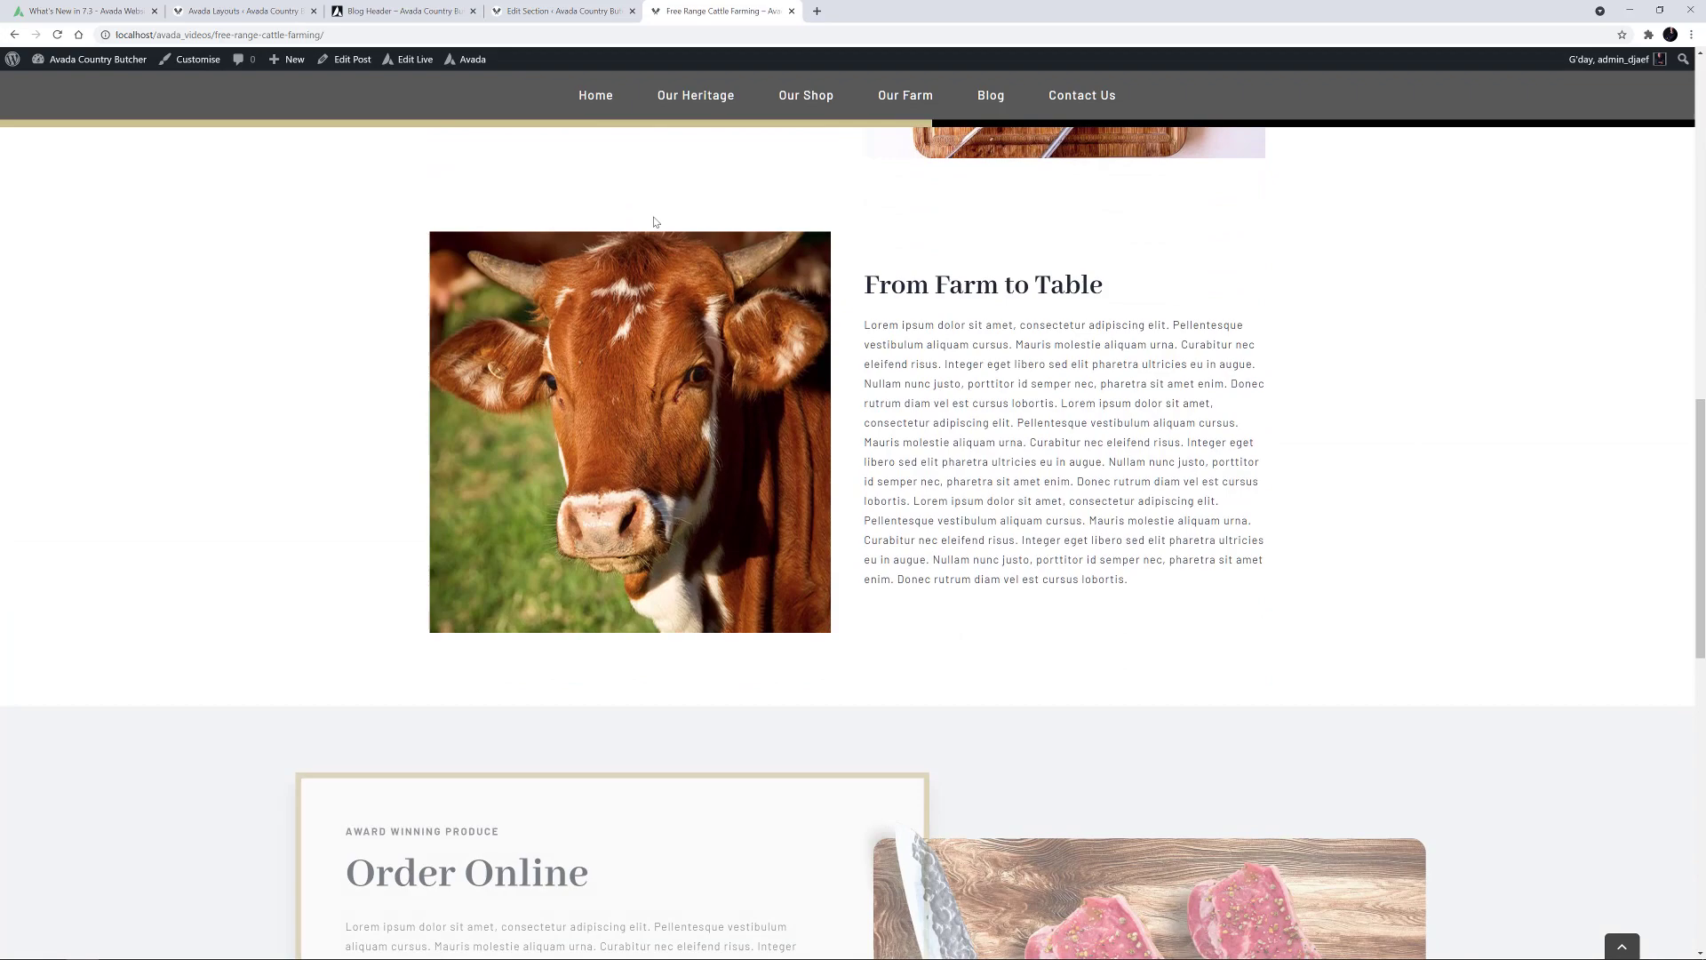
scroll(643, 233, down, 7)
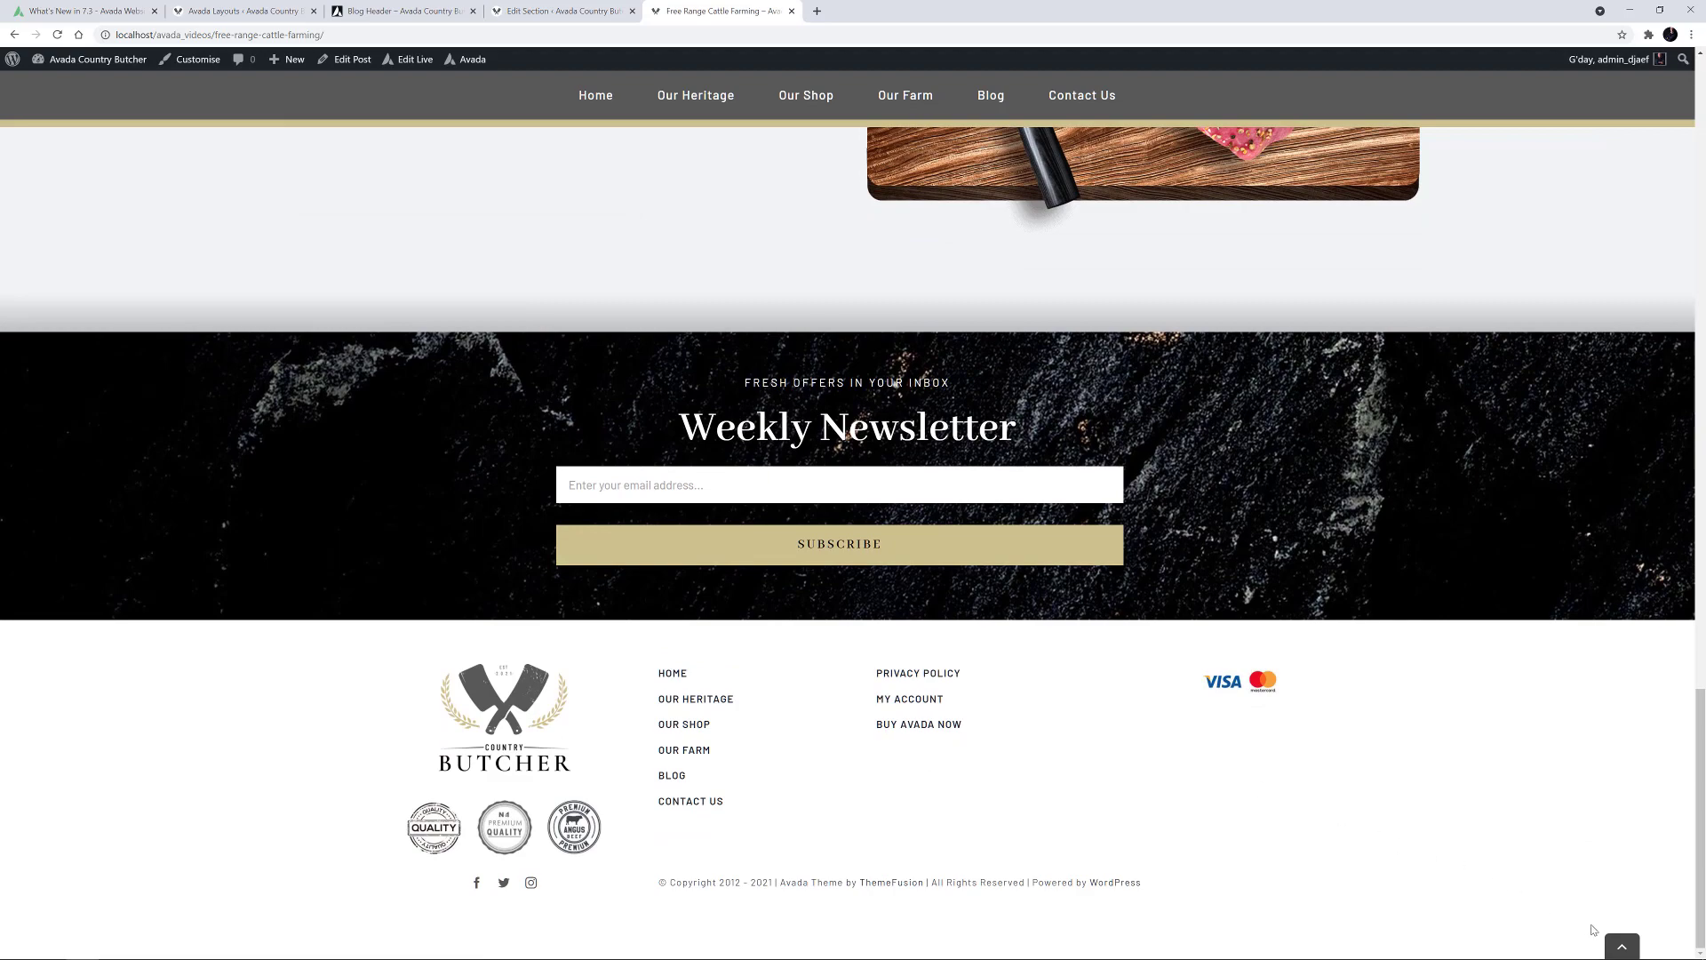
click(1622, 946)
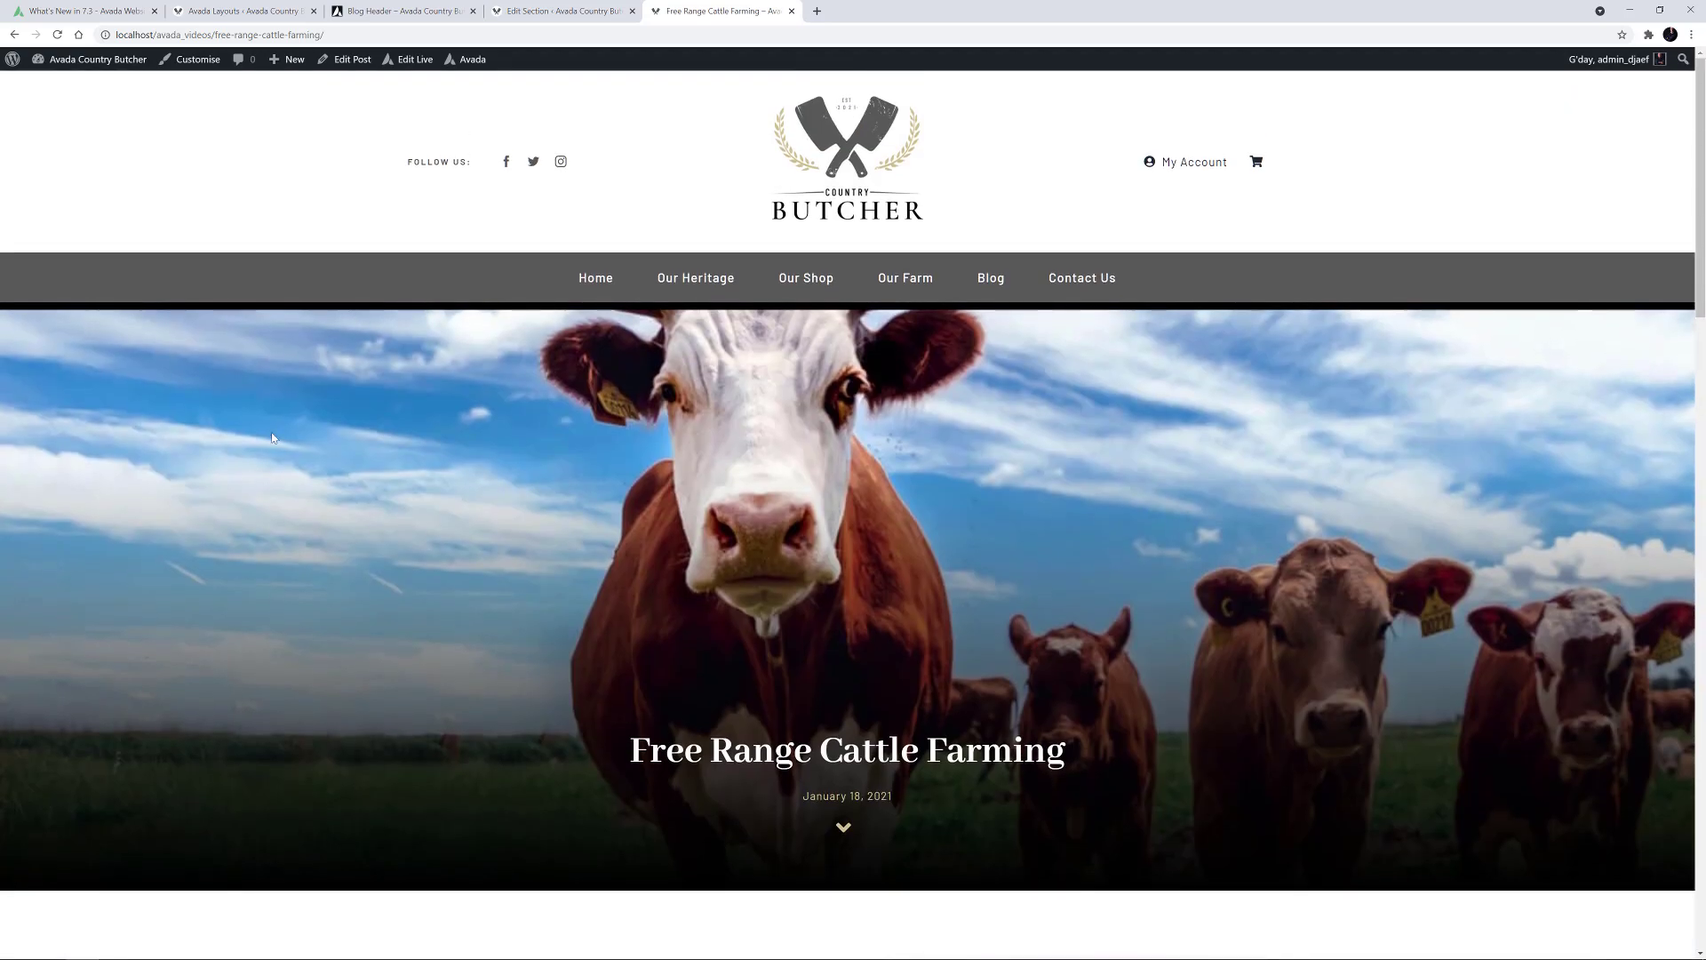
click(402, 11)
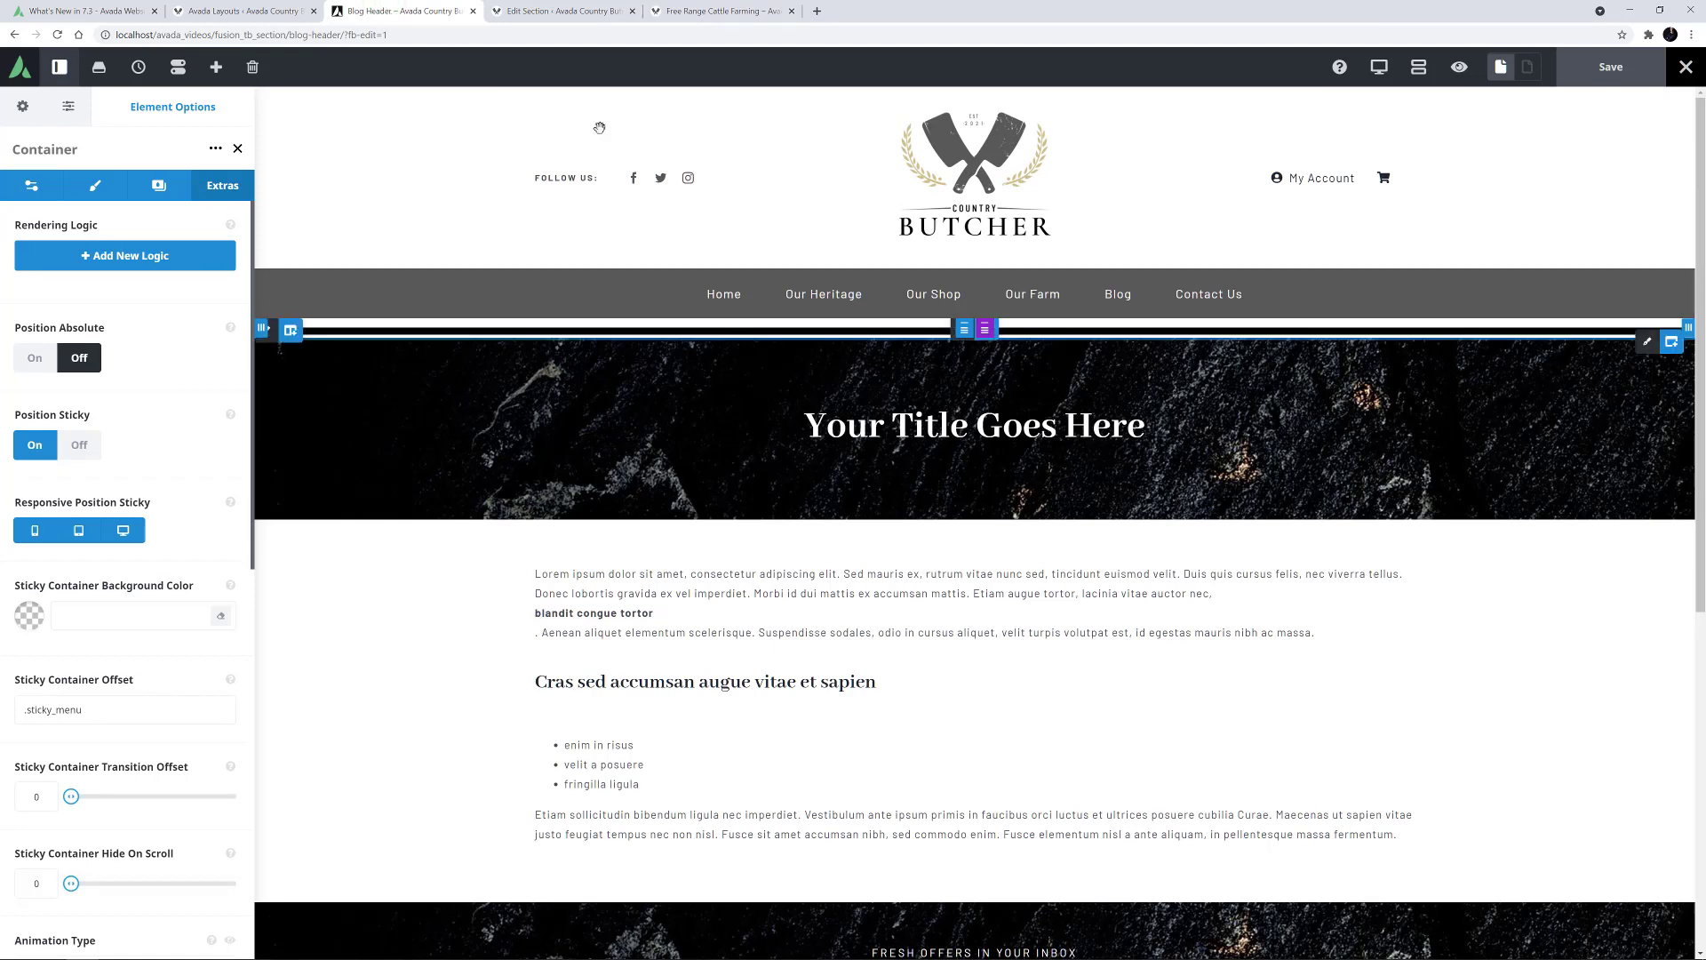
- Set the Scroll Progress position to Fixed to Bottom and preview it by scrolling
click(965, 331)
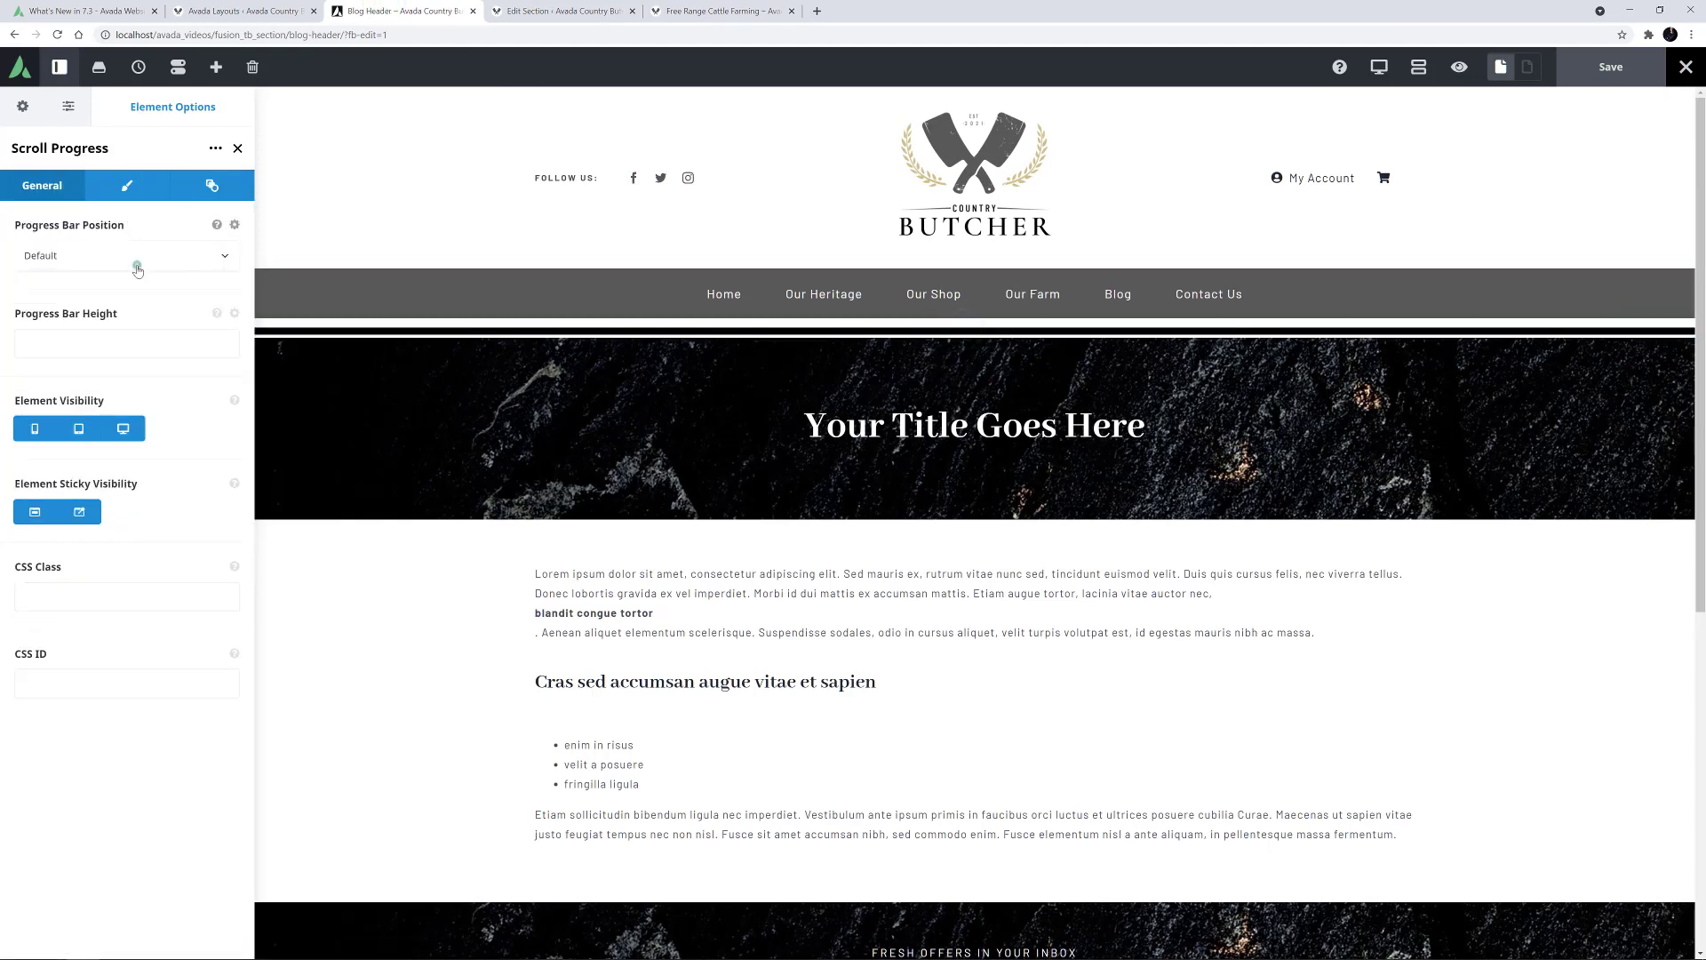
click(138, 267)
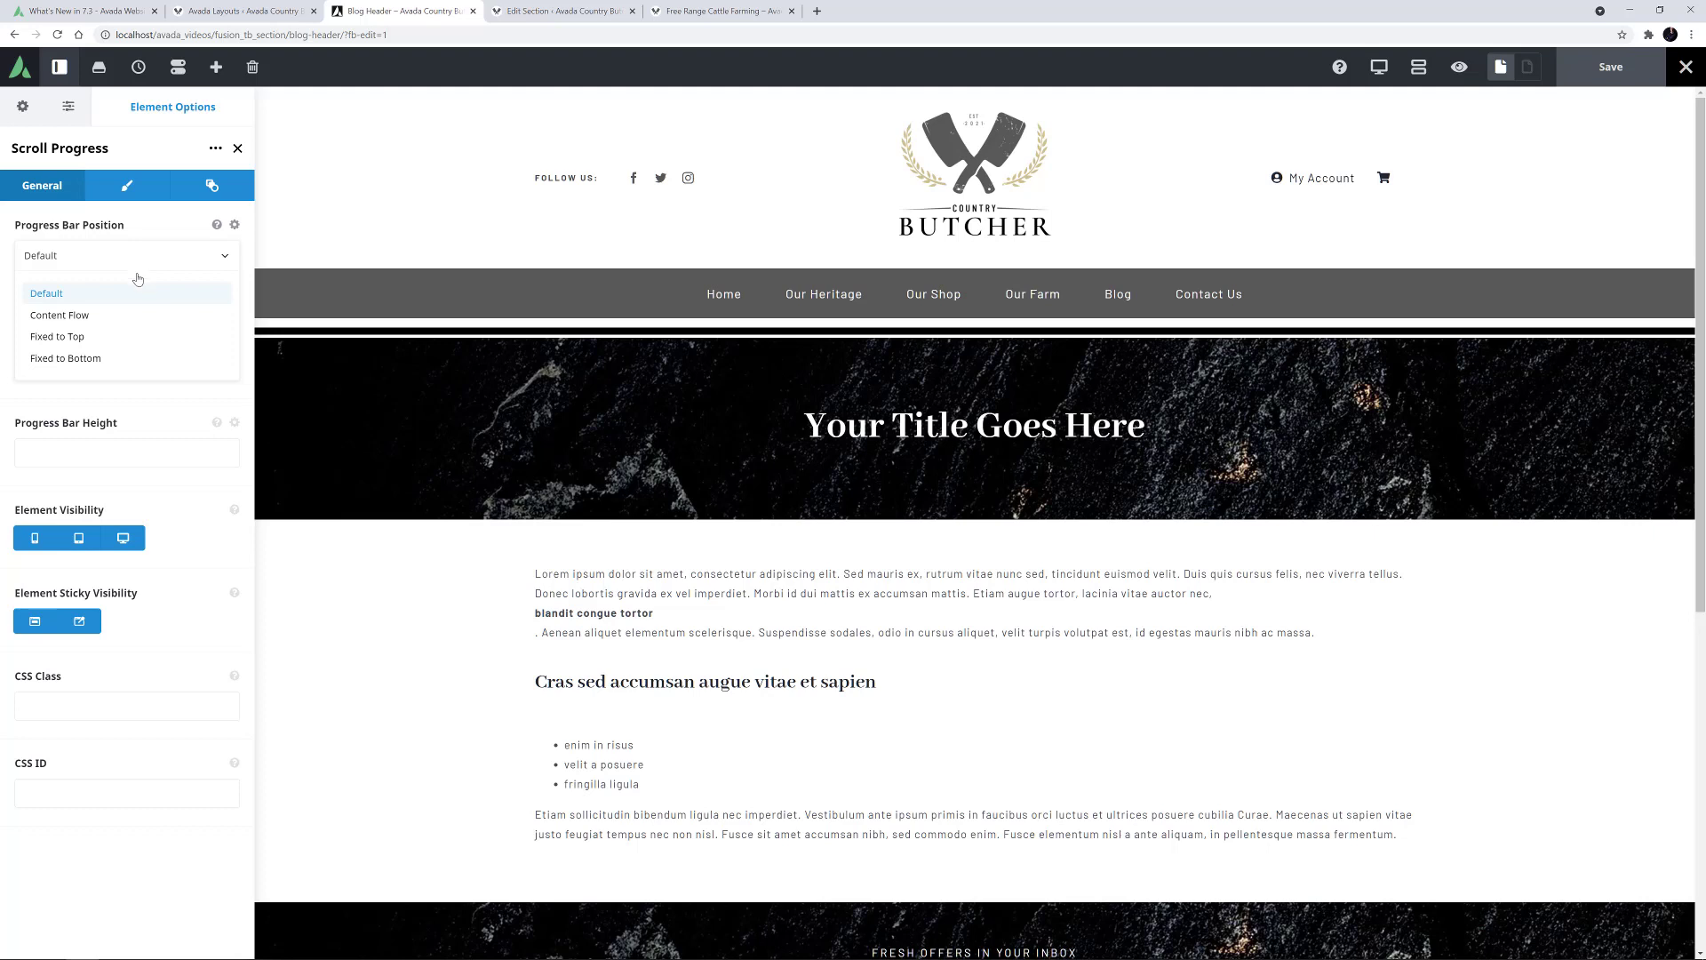
click(96, 358)
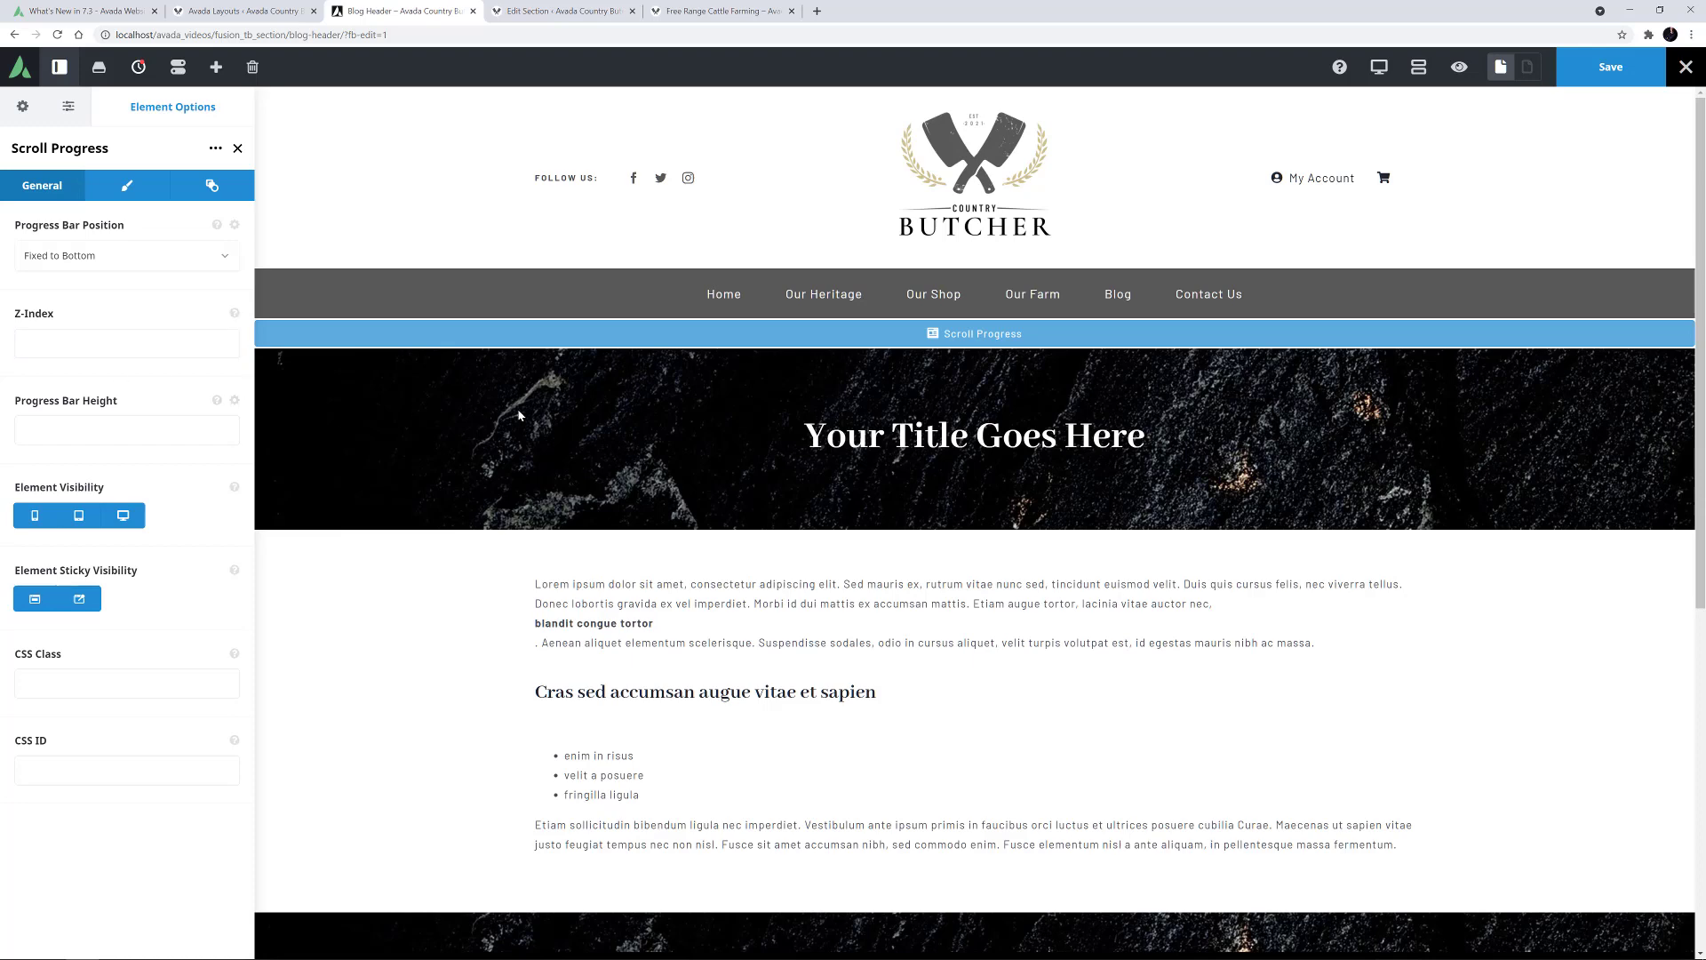
scroll(520, 416, down, 4)
scroll(522, 419, down, 2)
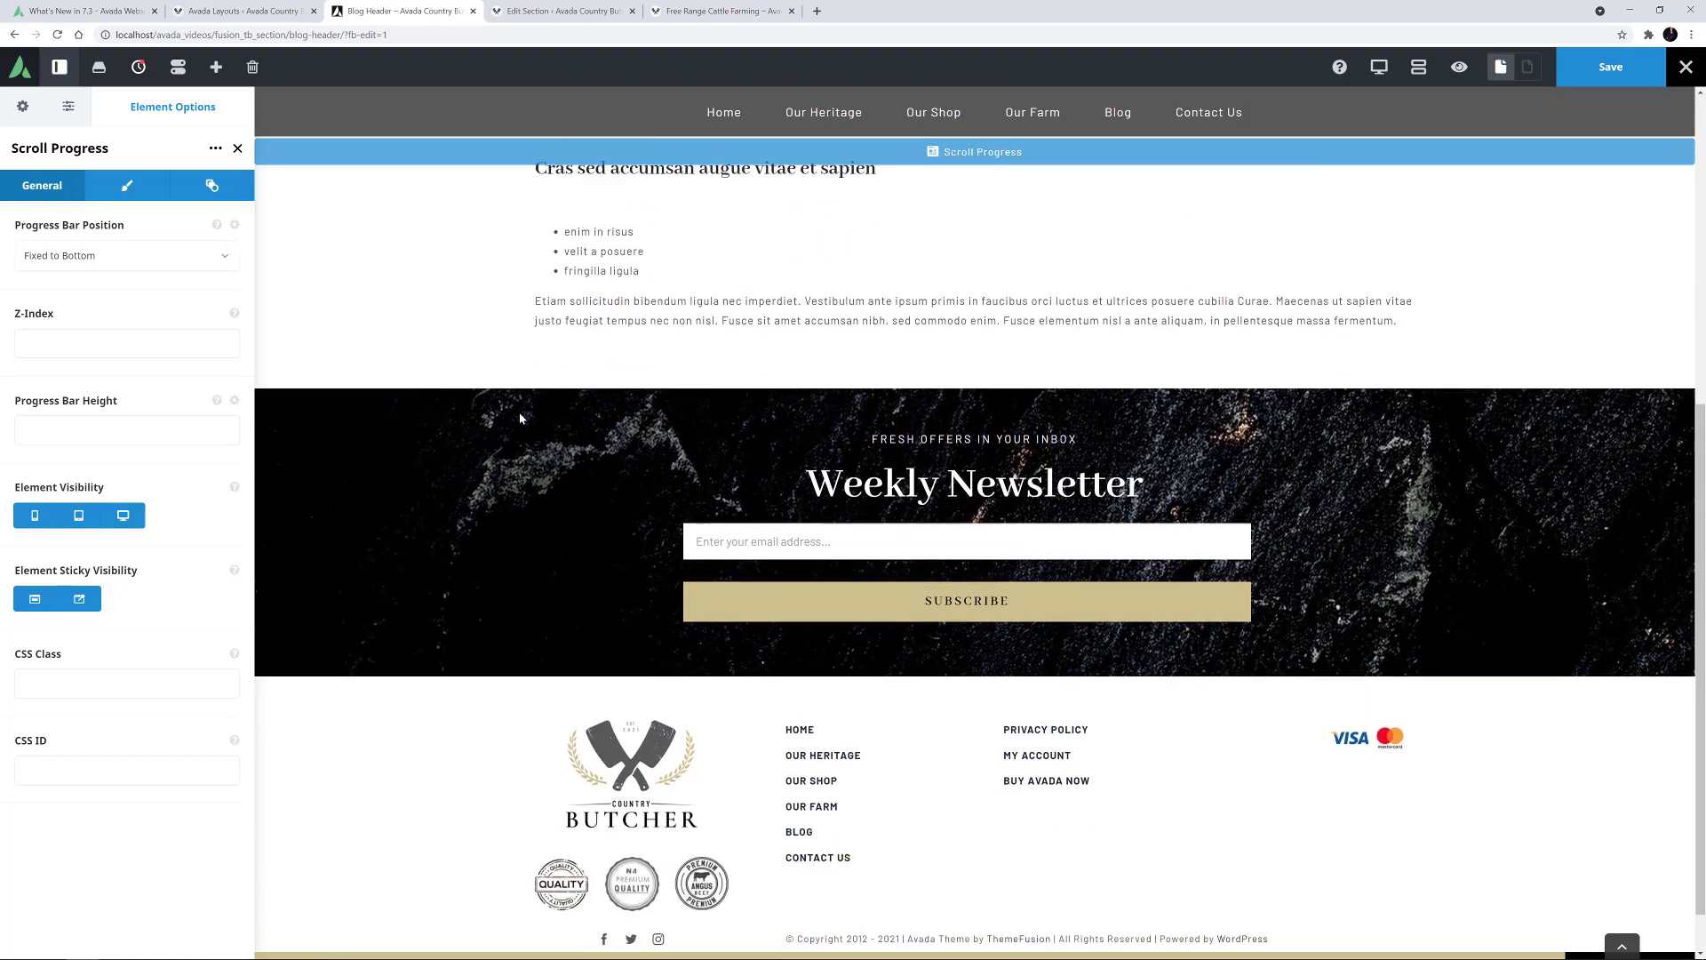
scroll(522, 420, up, 5)
scroll(521, 422, up, 2)
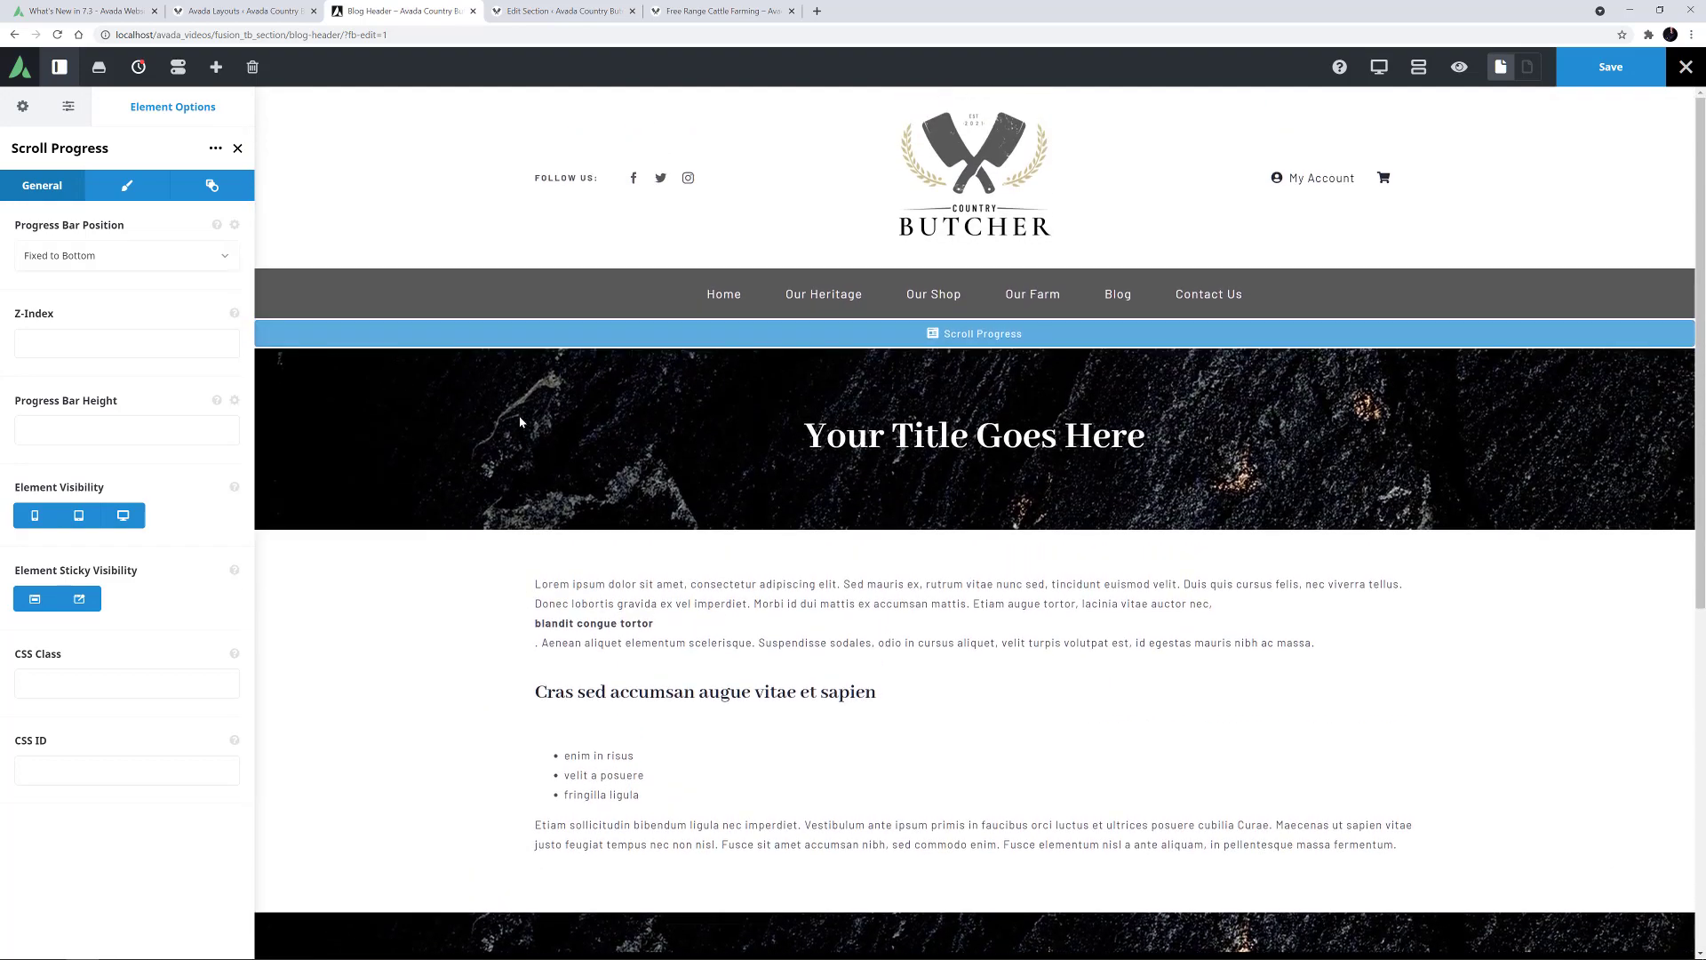
- Change the progress bar position to Fixed to Top and scroll to check it
click(124, 256)
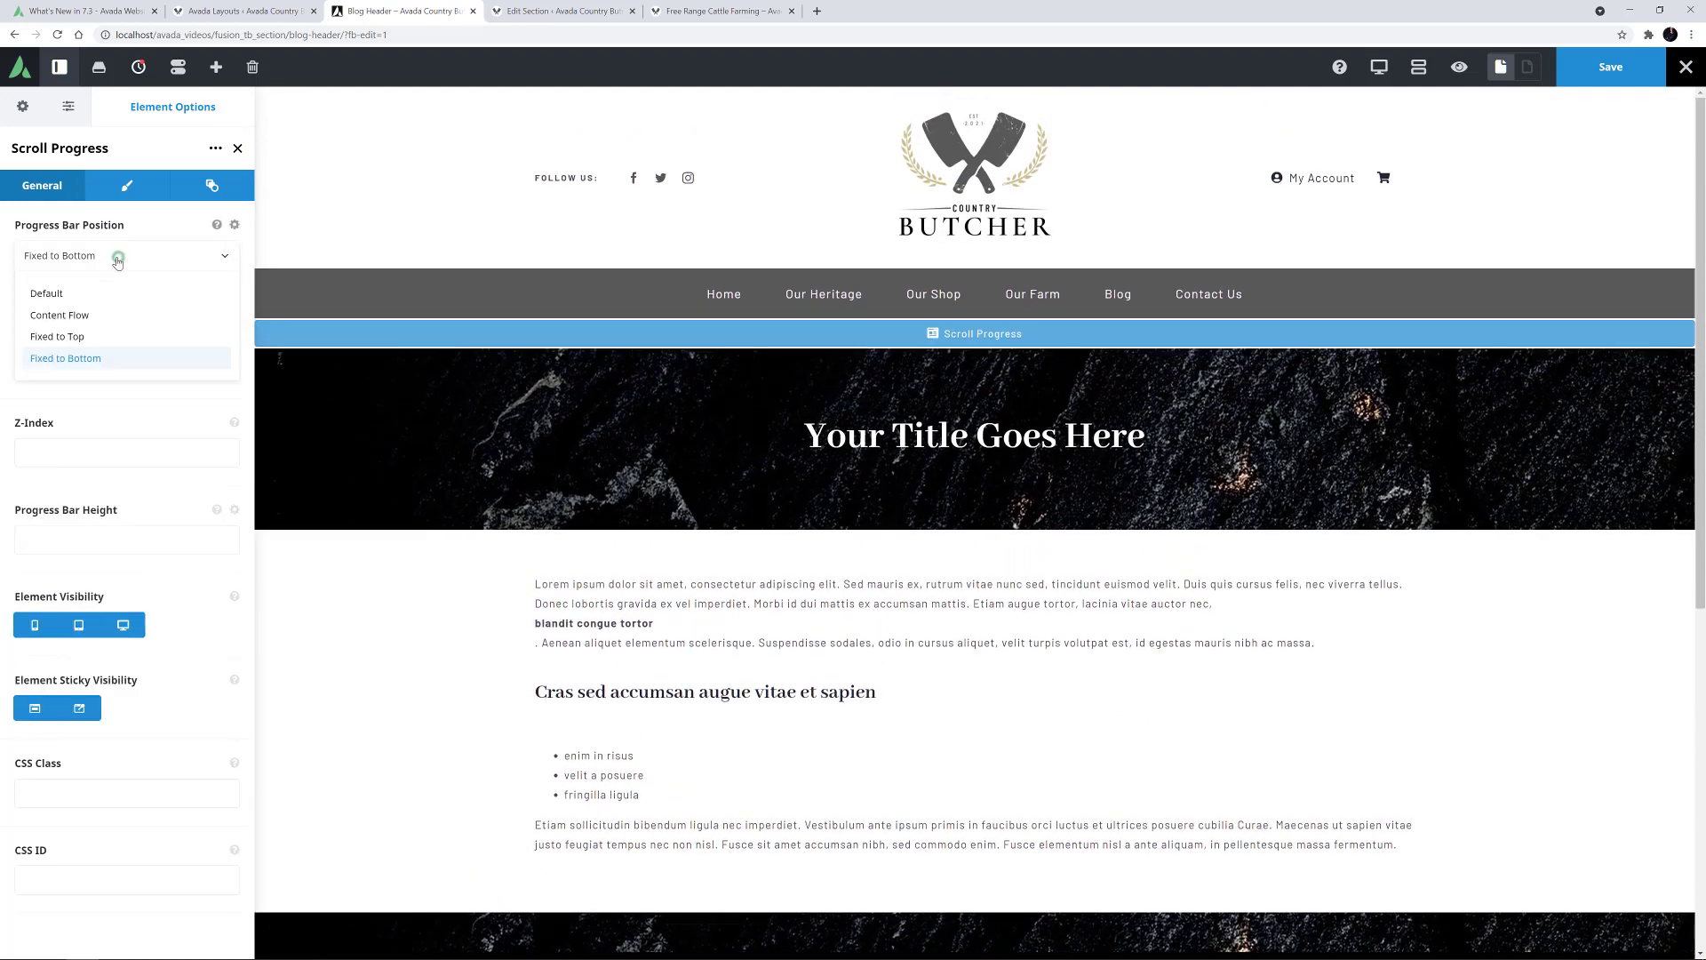
click(74, 336)
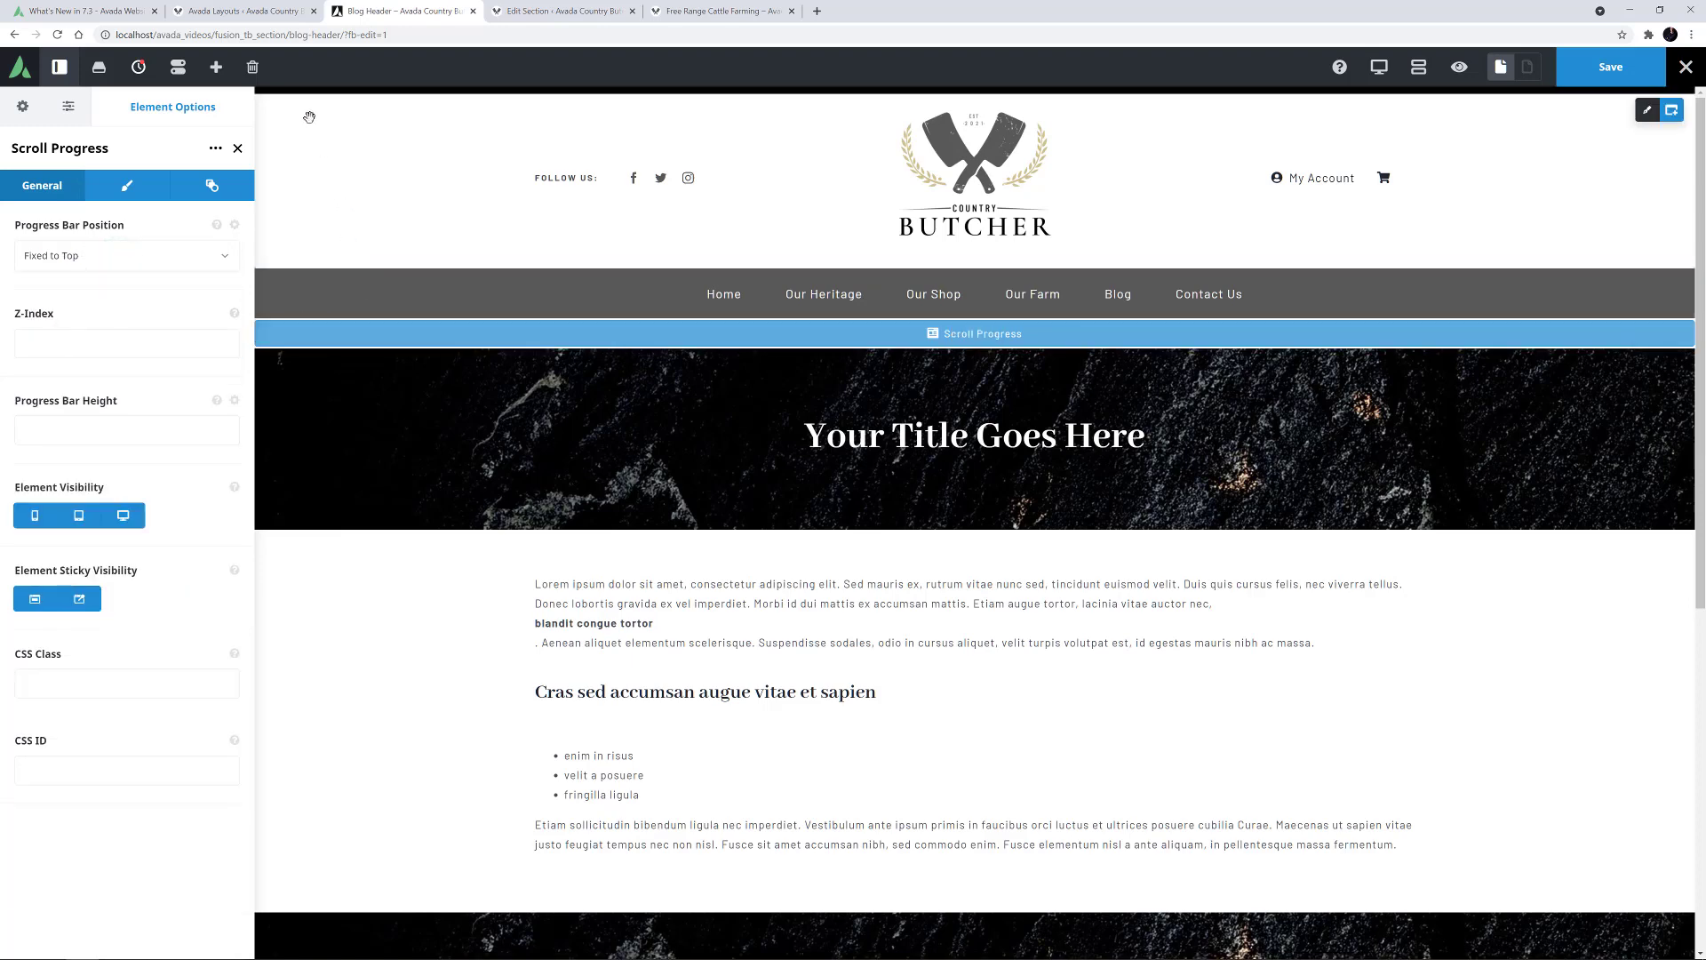
scroll(319, 153, down, 2)
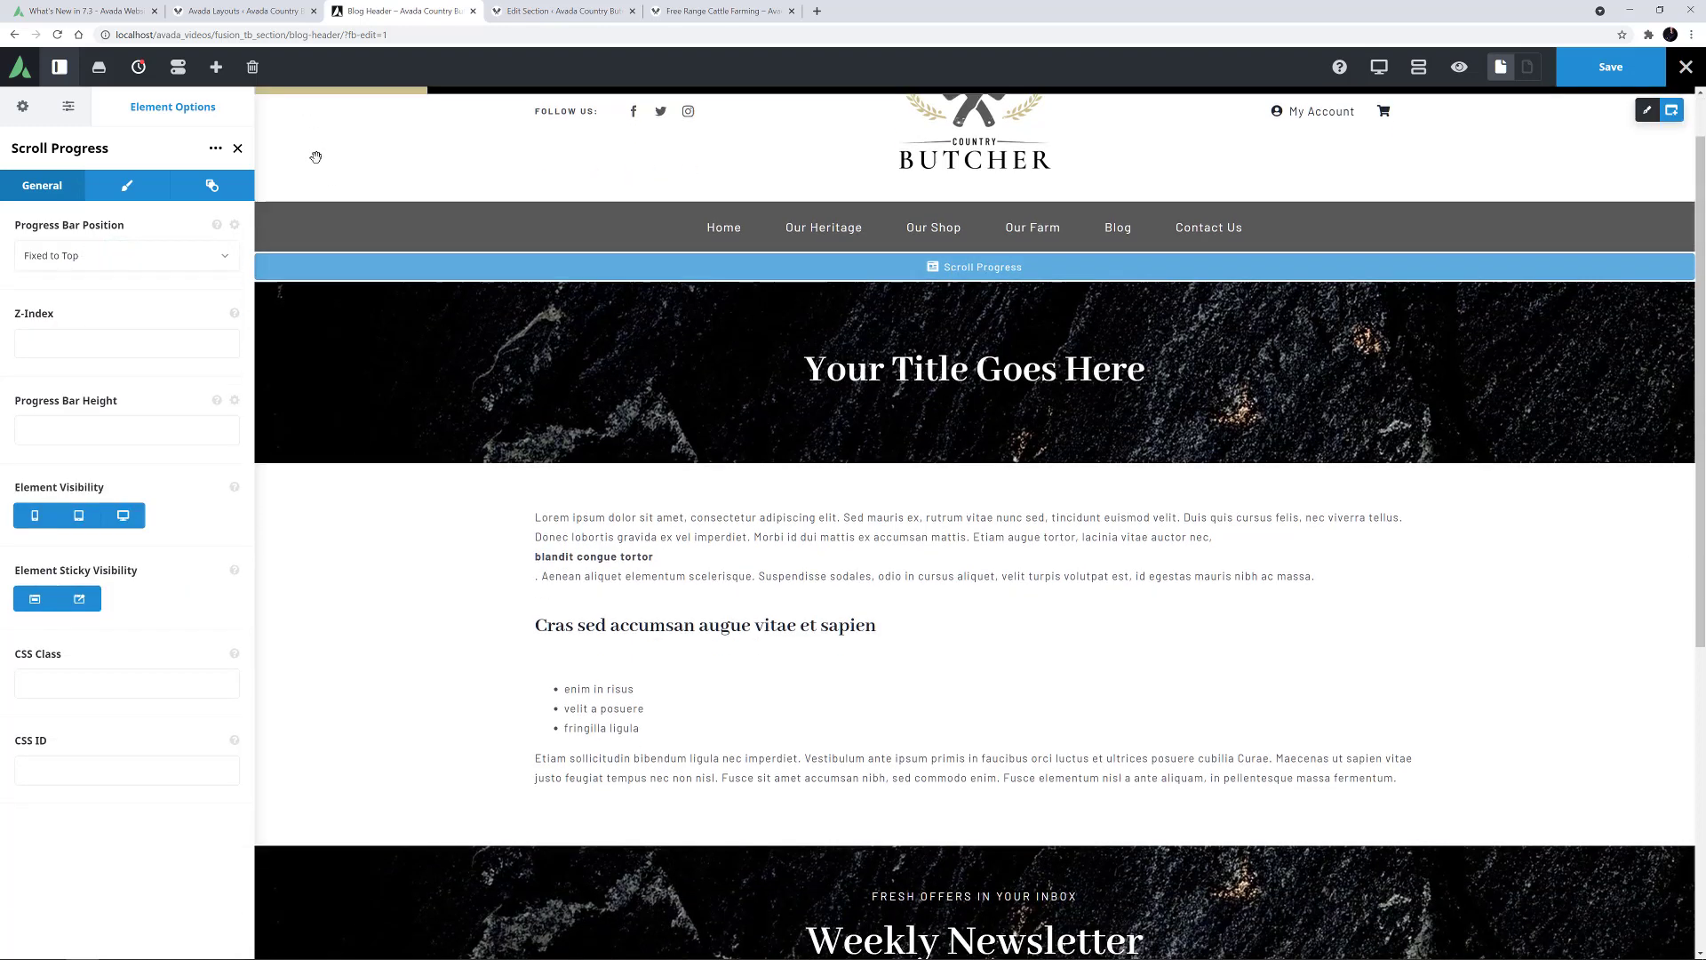
scroll(320, 160, down, 1)
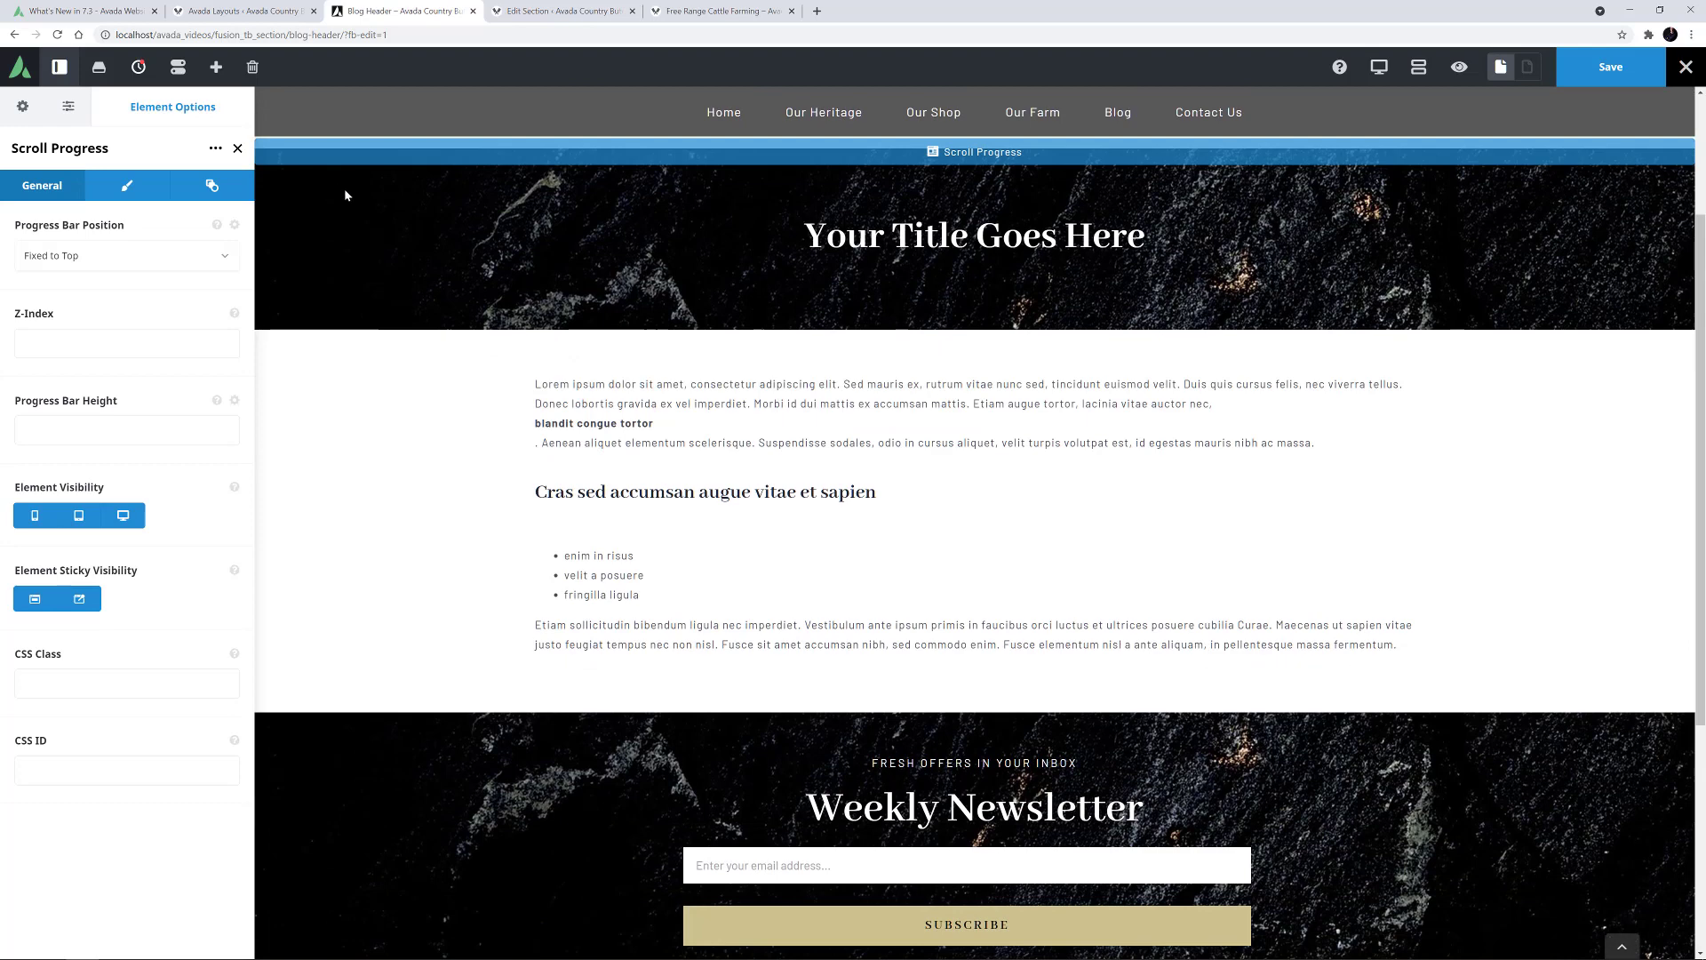
scroll(344, 192, down, 1)
scroll(344, 194, up, 3)
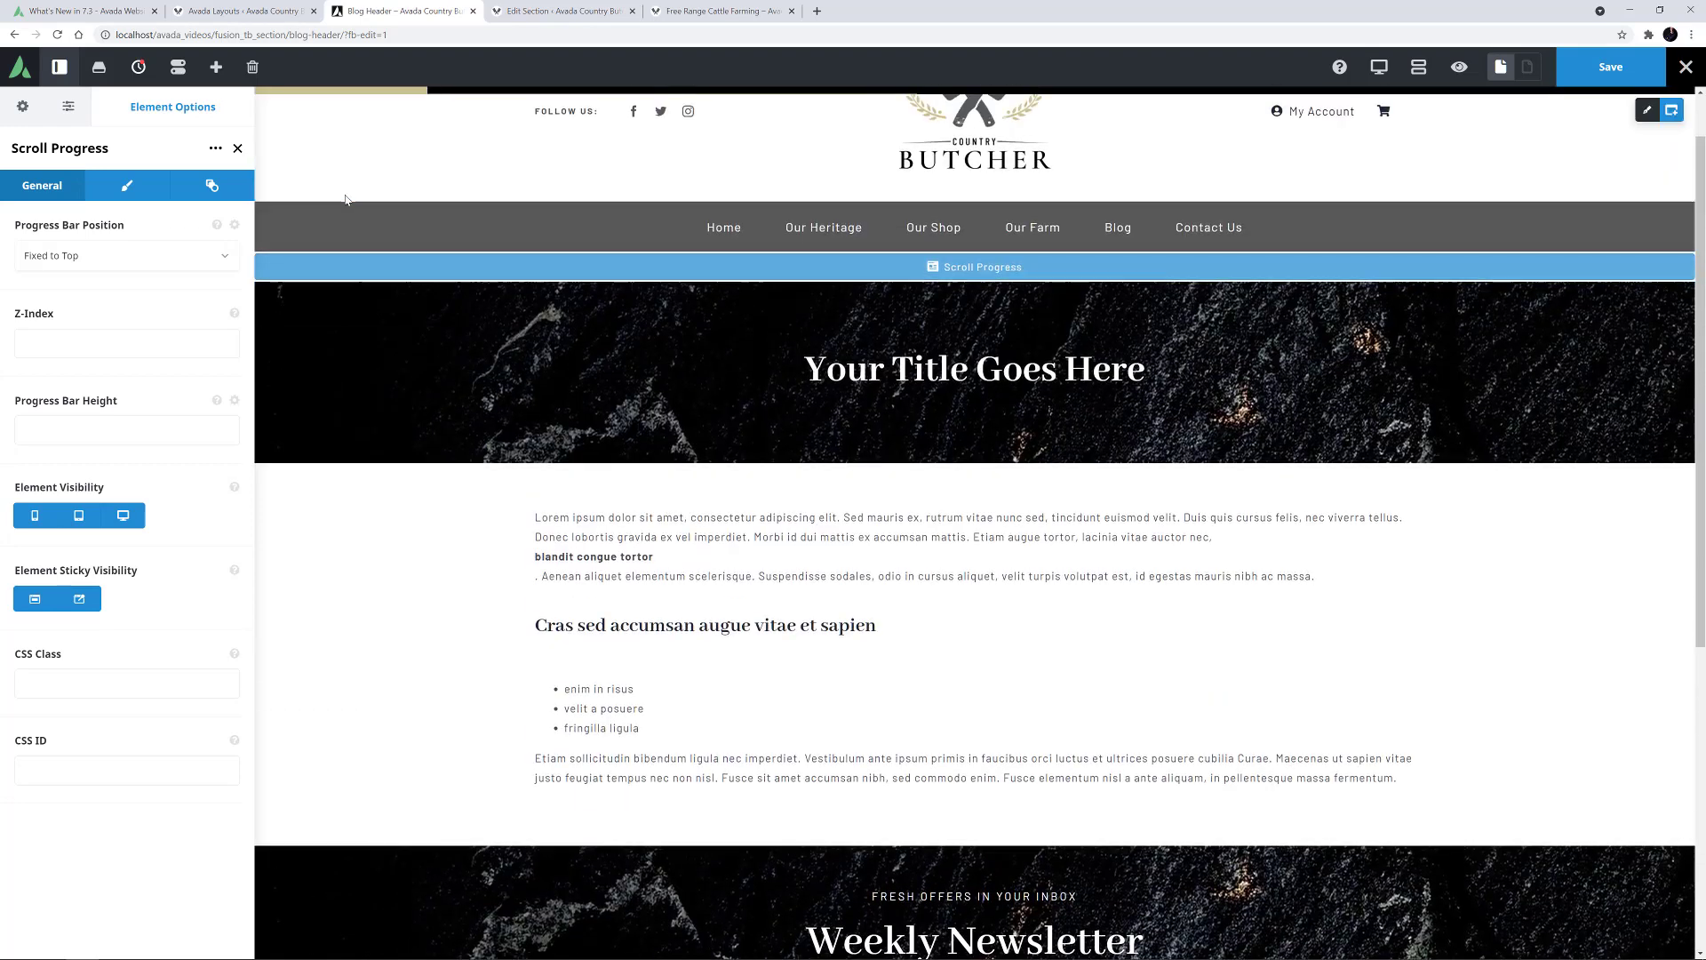
scroll(346, 199, up, 1)
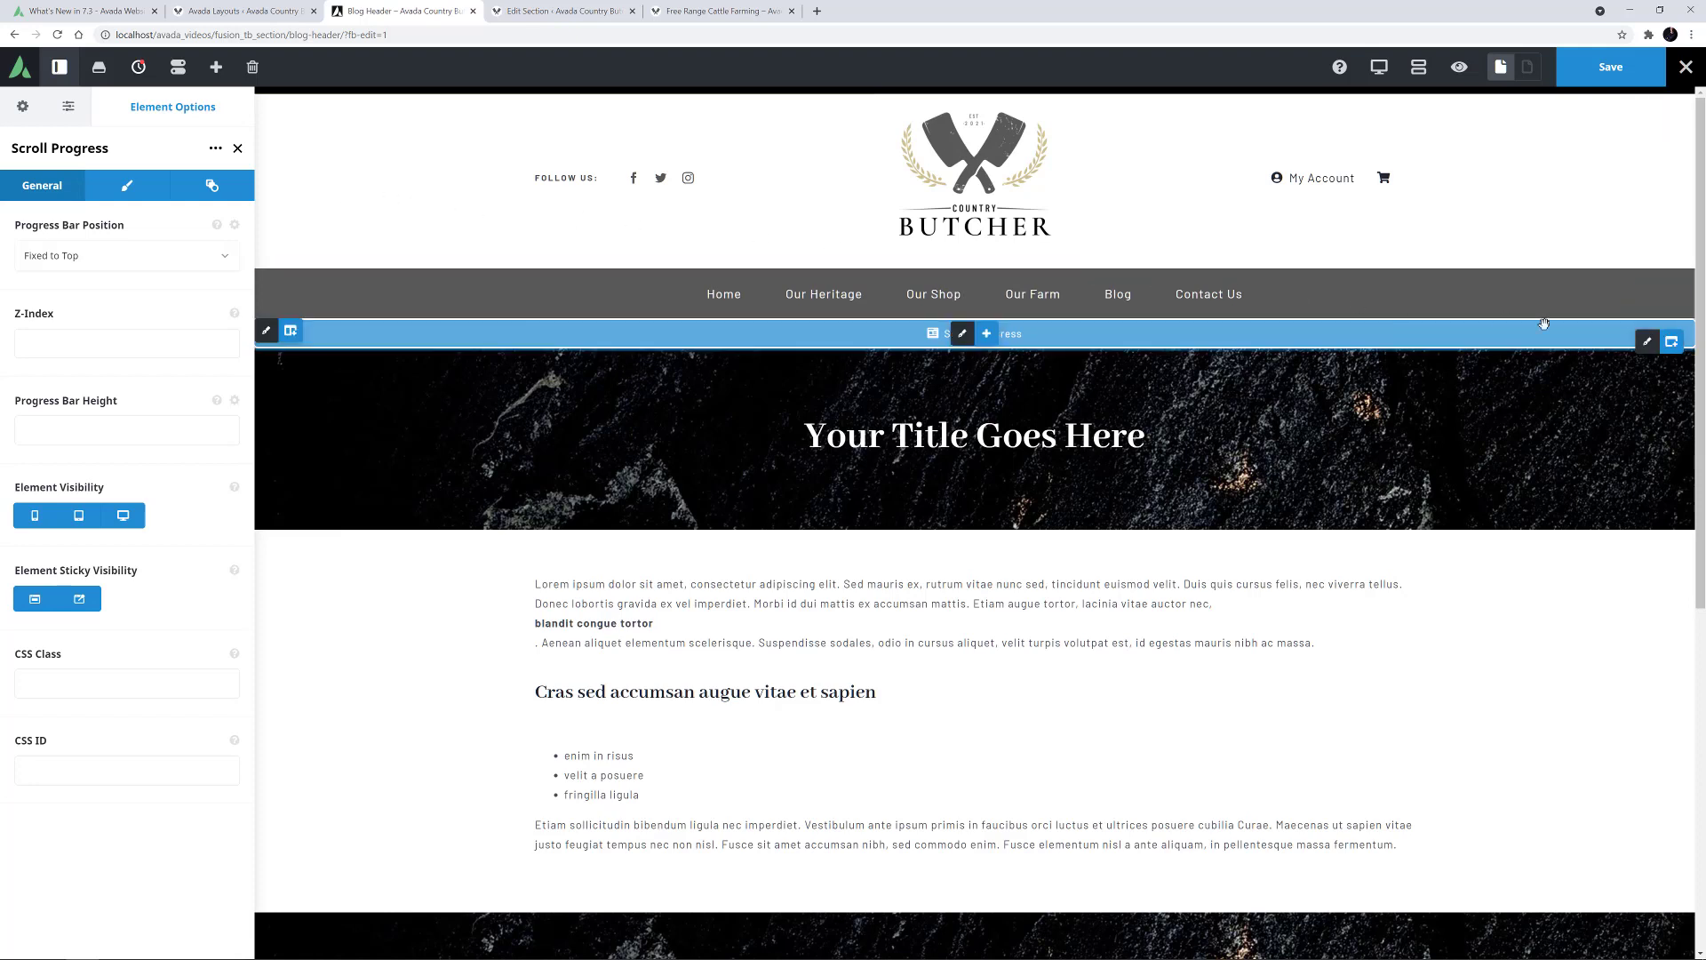
- Set the progress bar container's Z Index to 5001 and save the Blog Header
click(1647, 341)
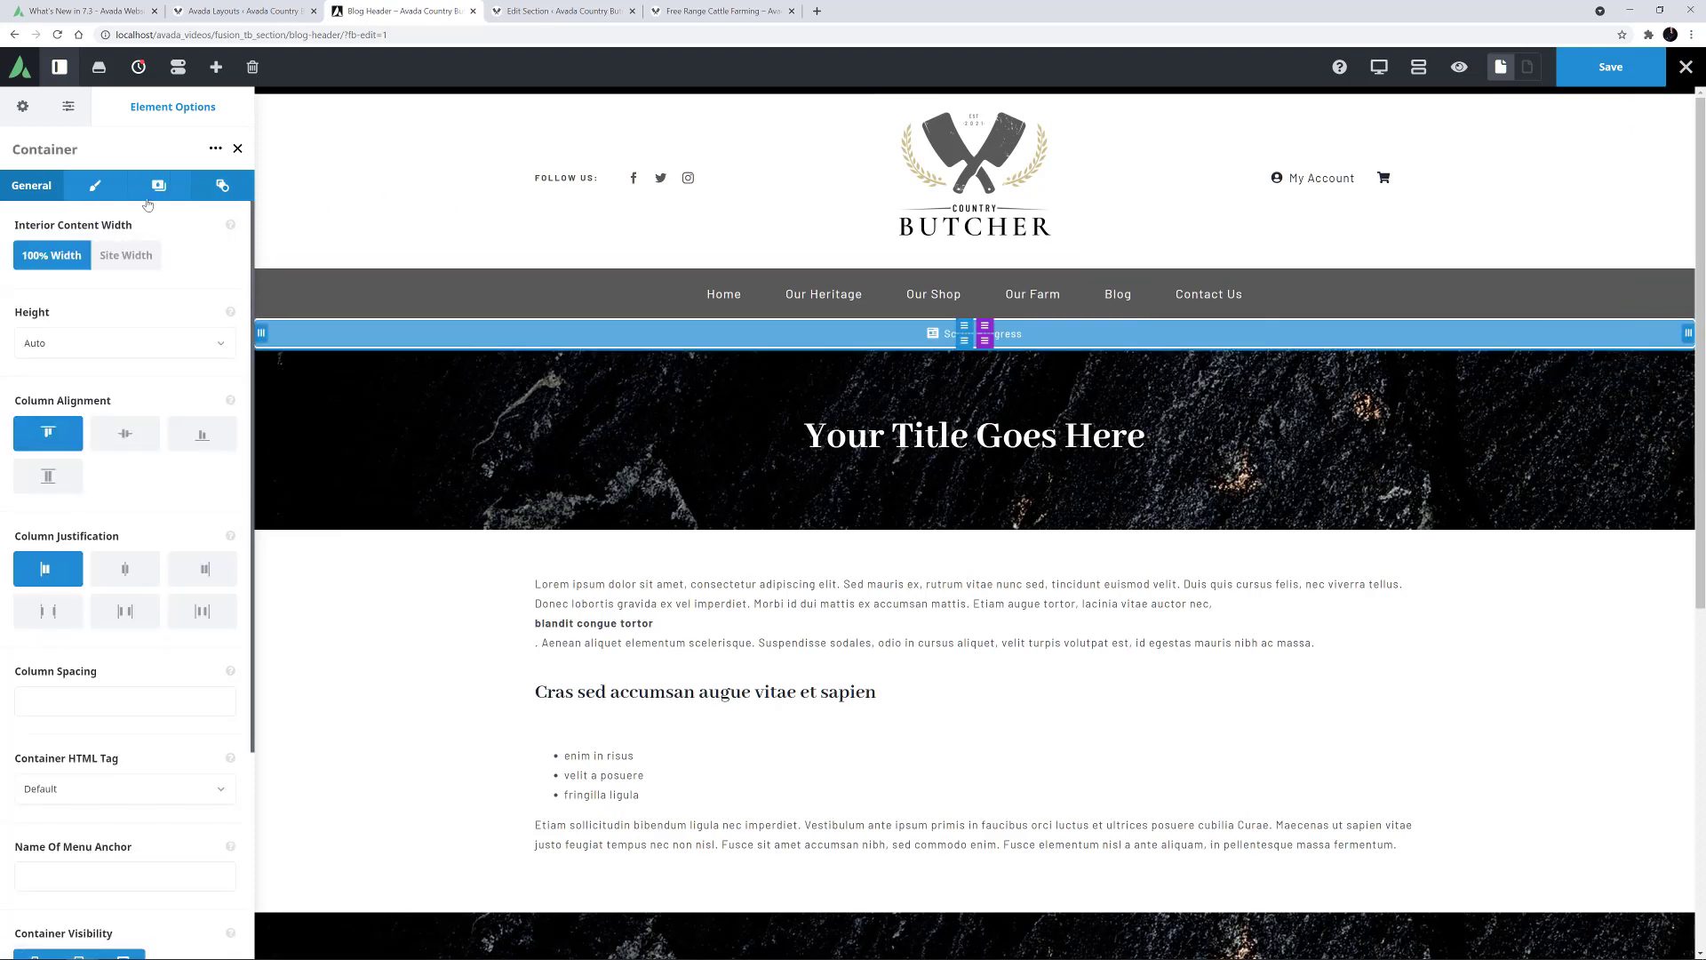
click(95, 185)
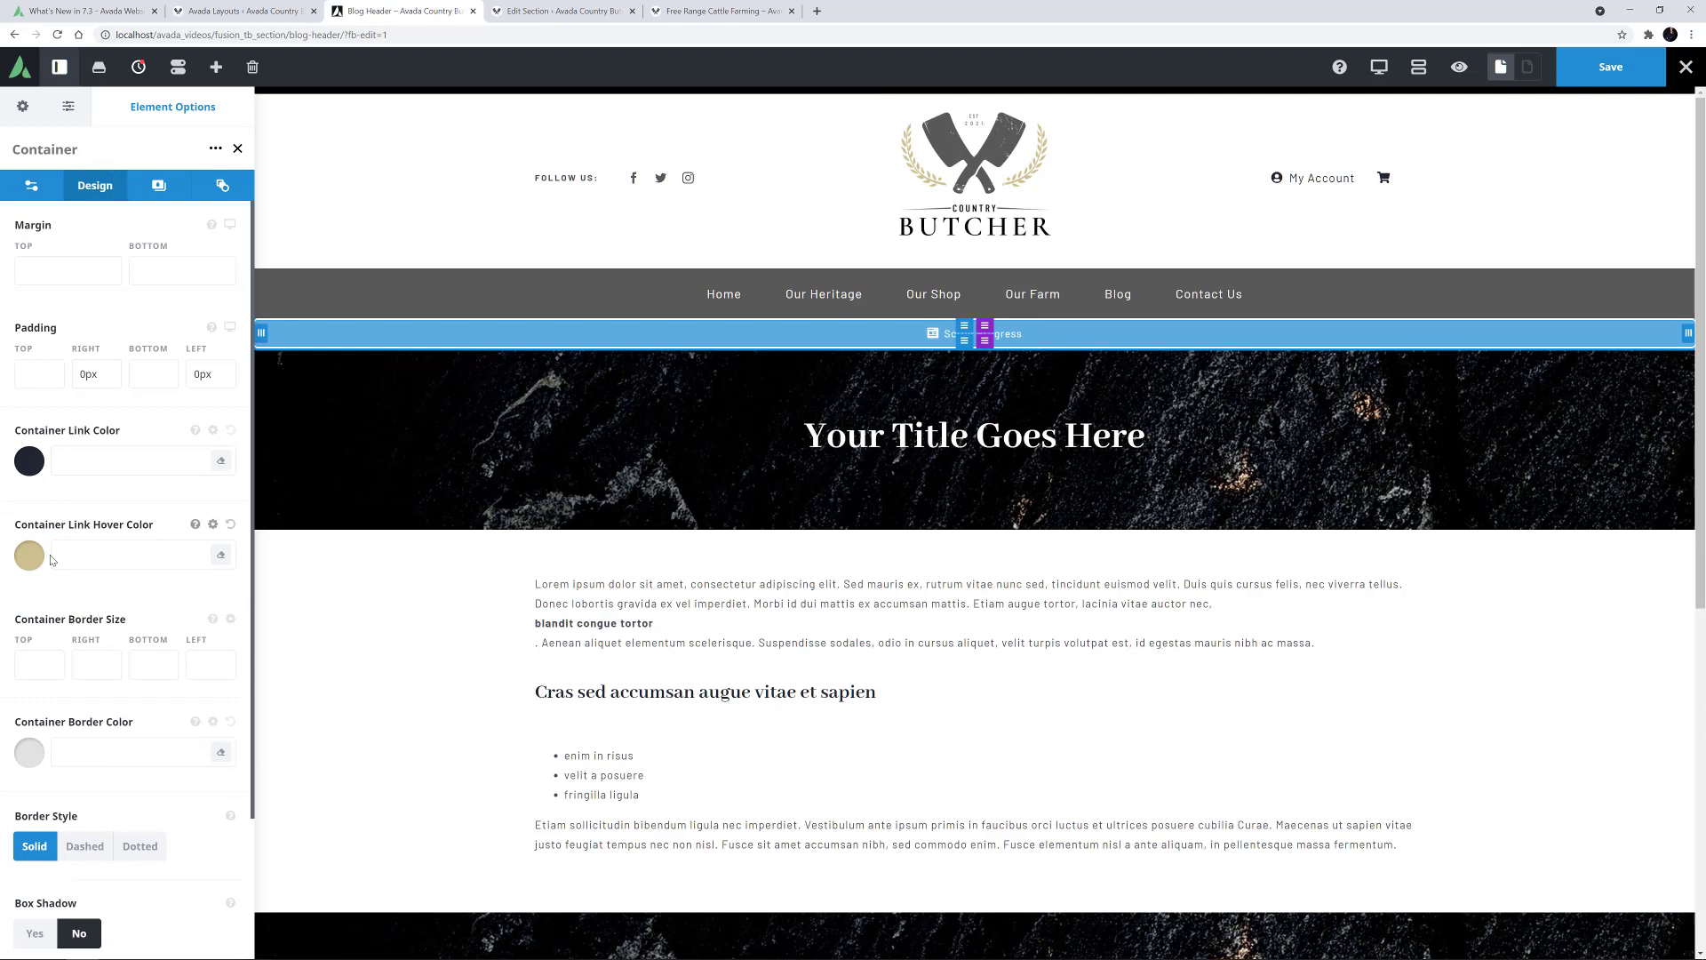
scroll(89, 622, down, 2)
click(55, 840)
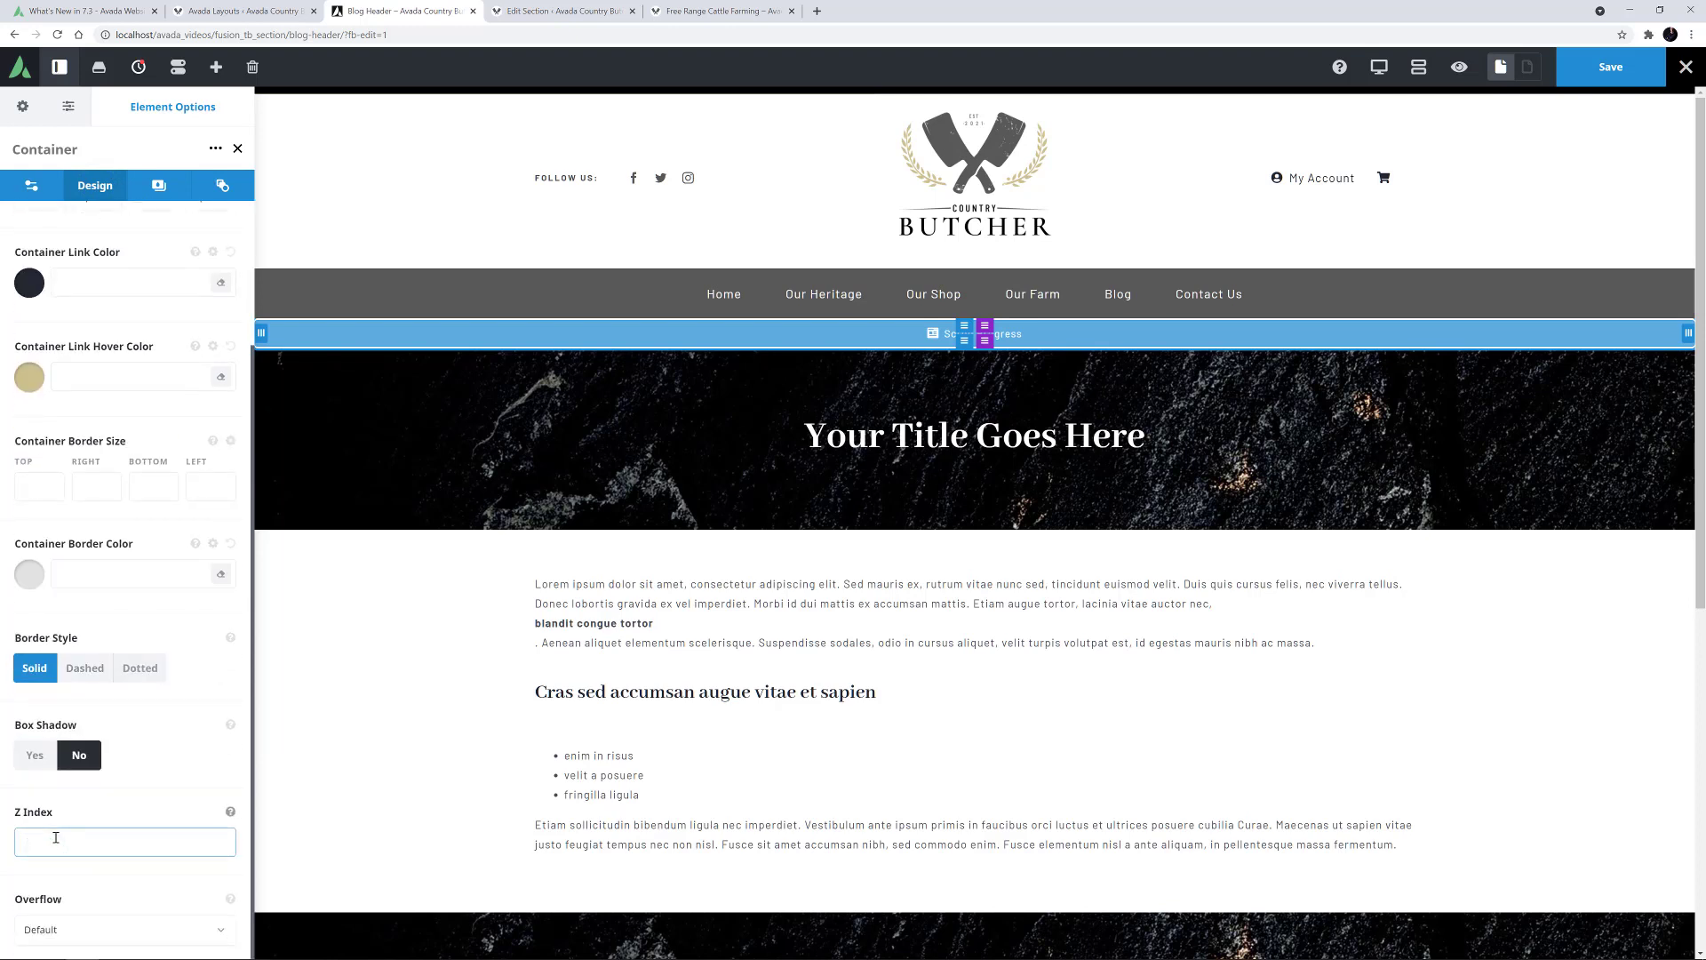
text(5001)
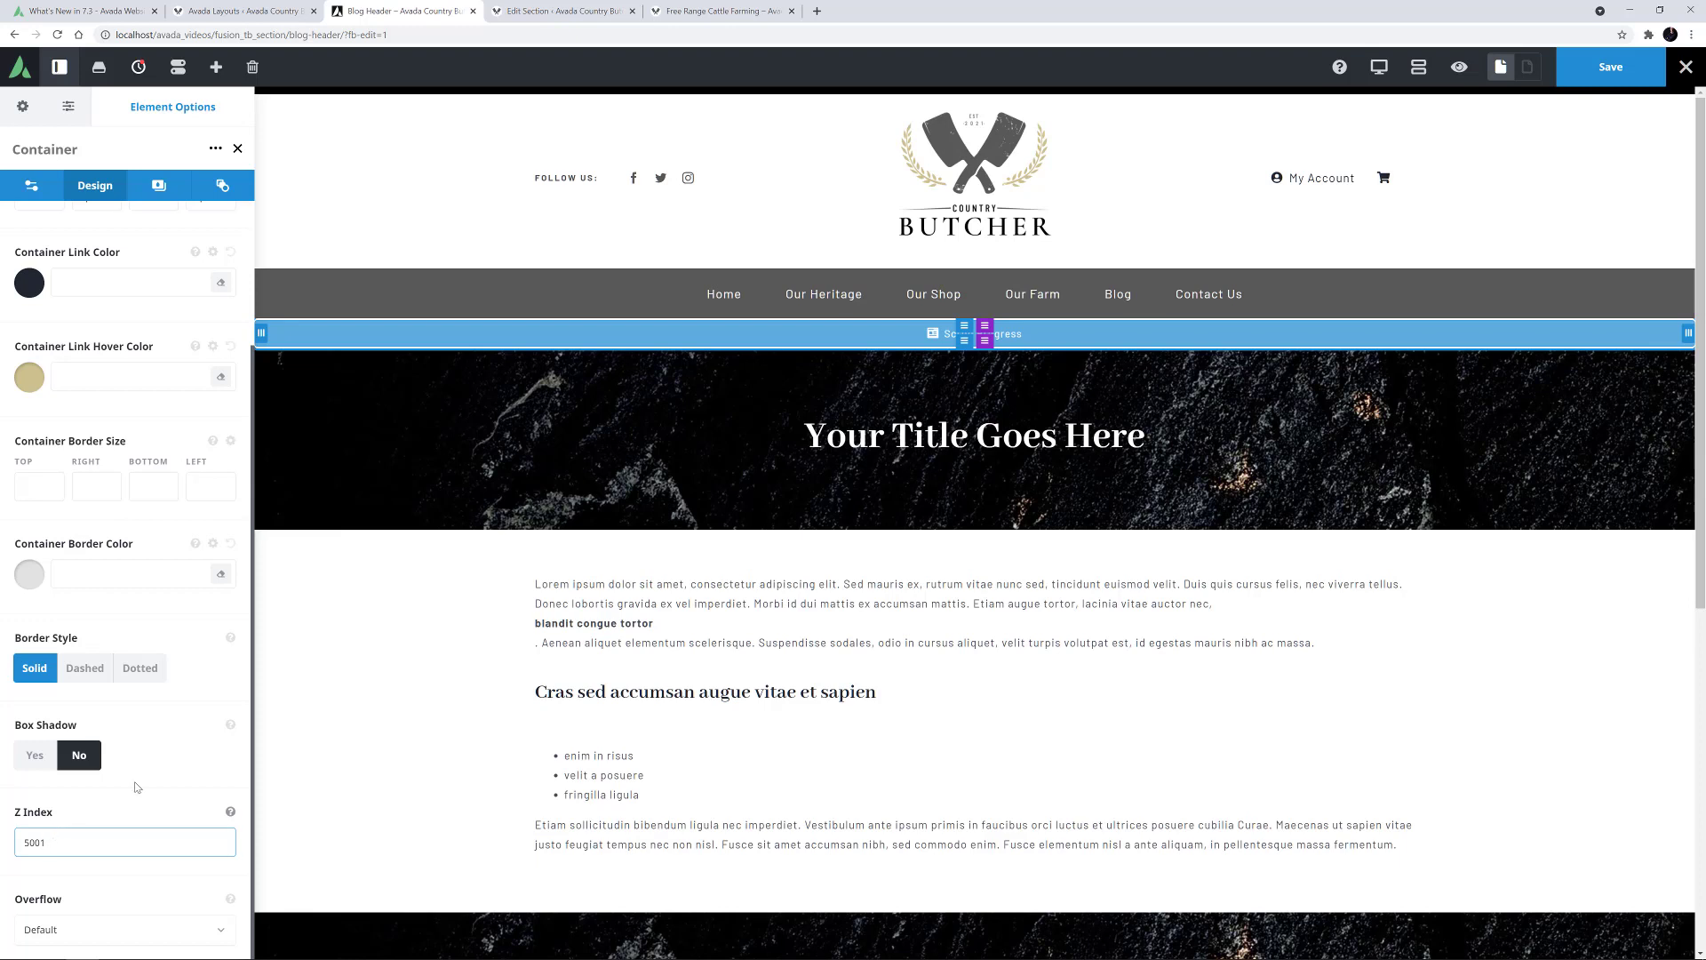
click(1590, 79)
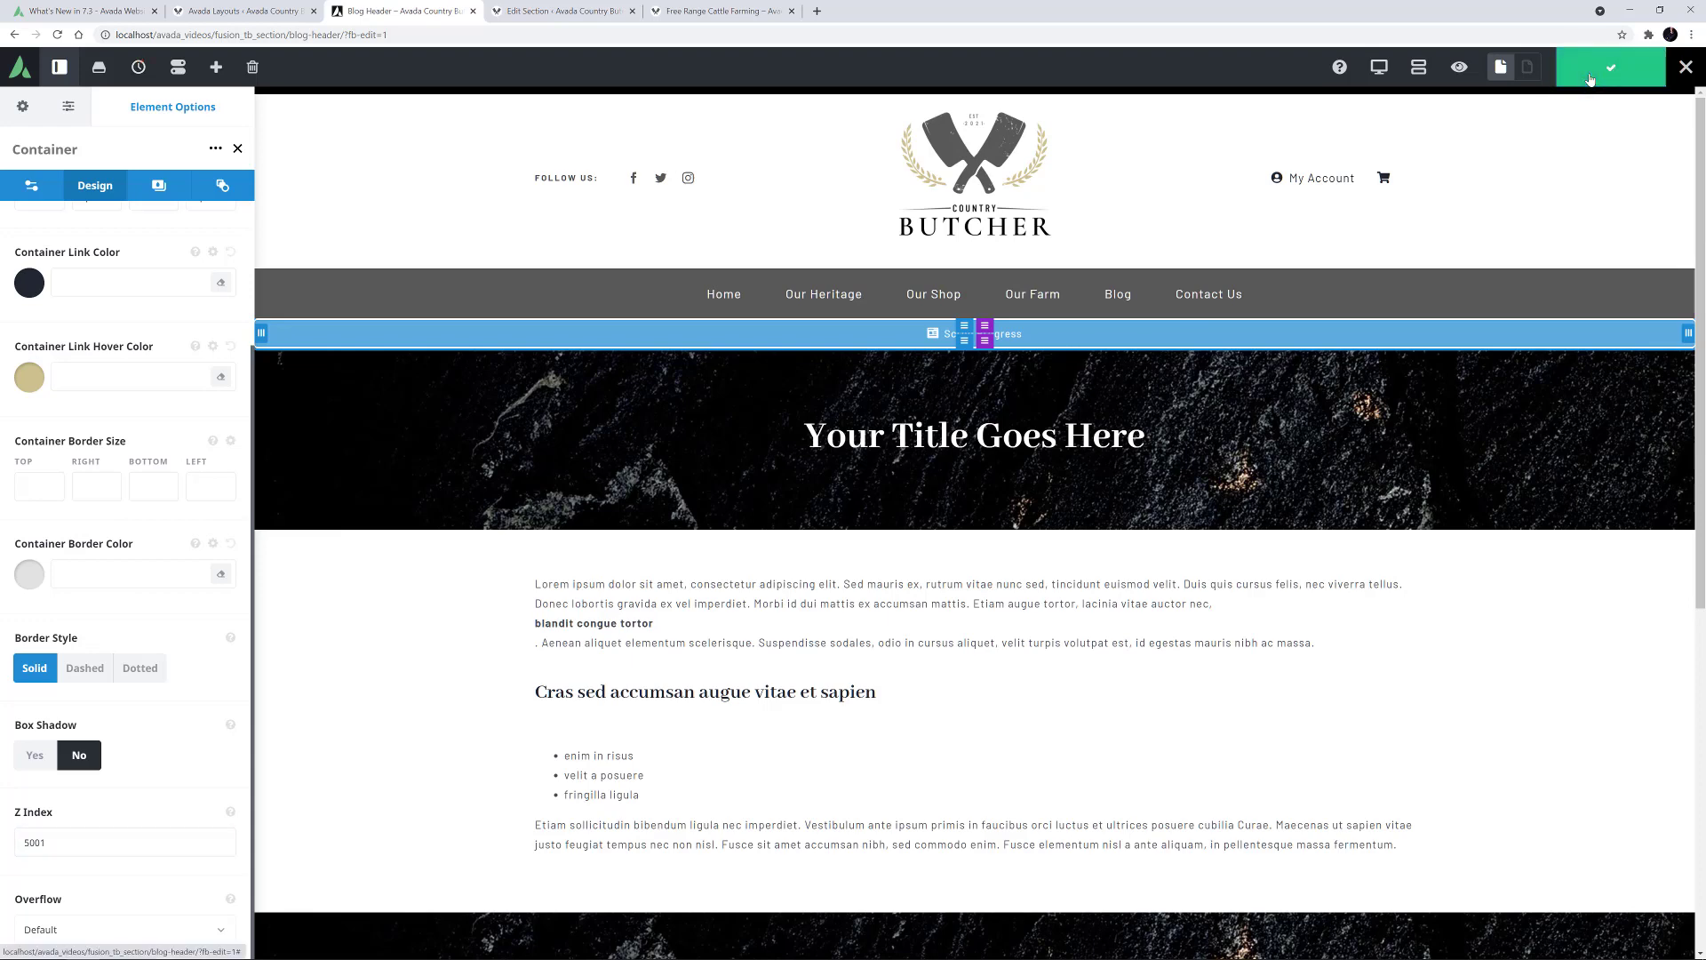
- Reload the Free Range Cattle Farming post and scroll it to confirm the progress bar tracks above the sticky menu
click(693, 12)
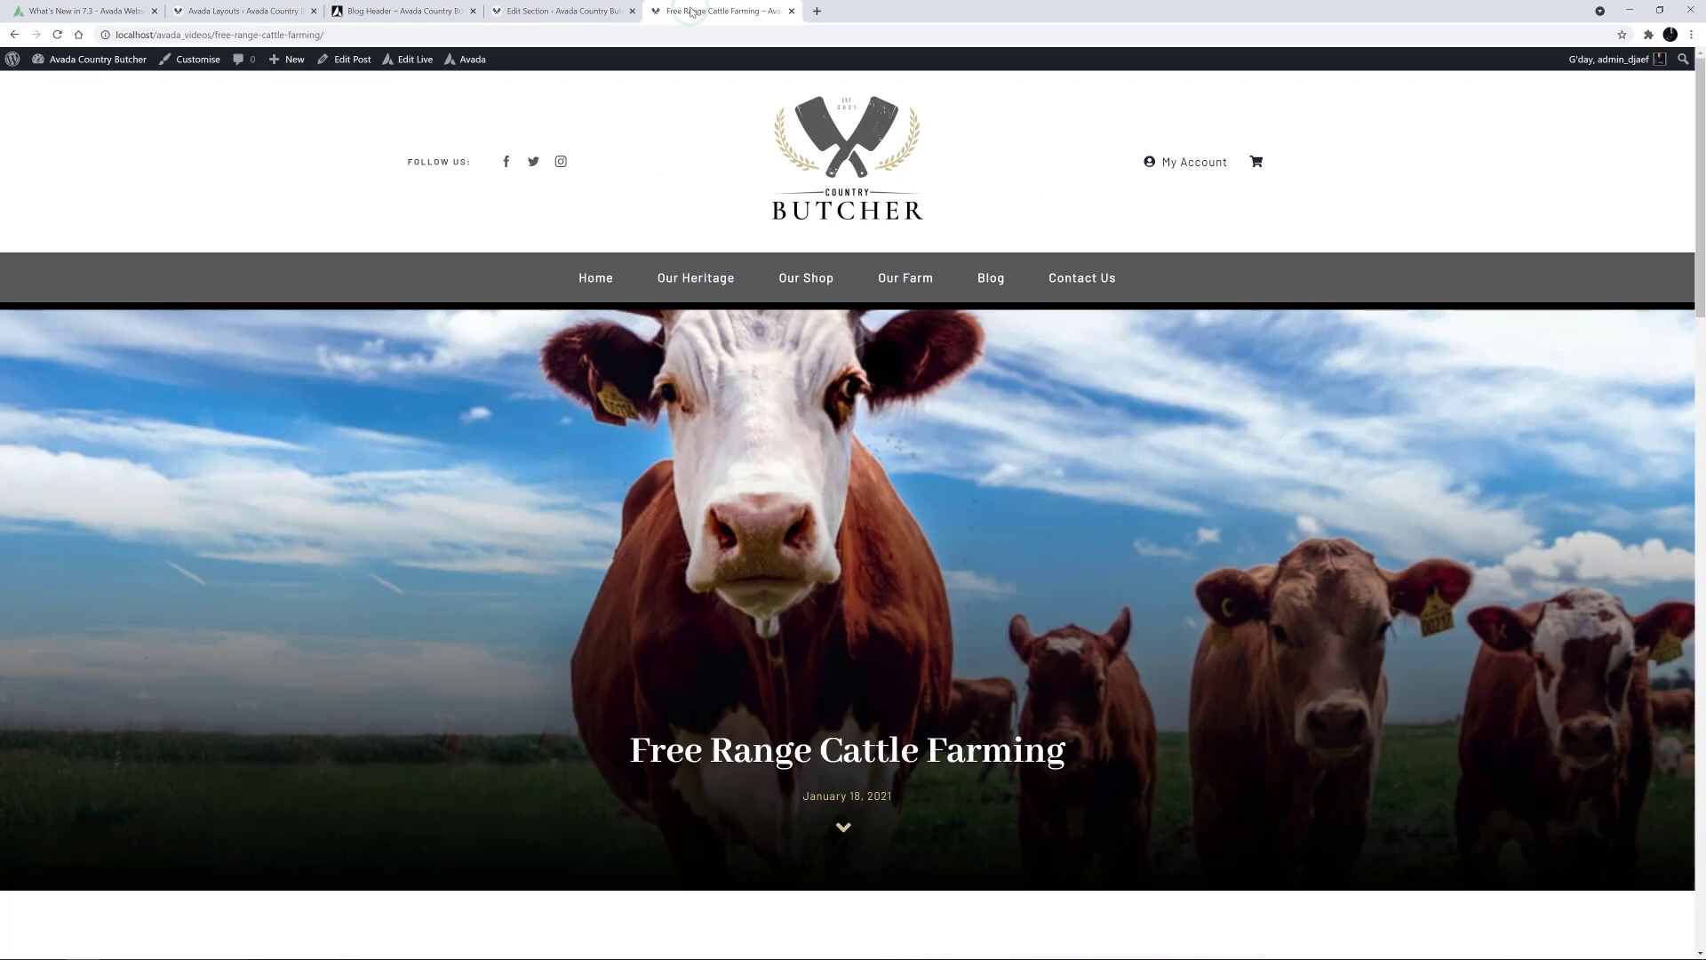
key(F5)
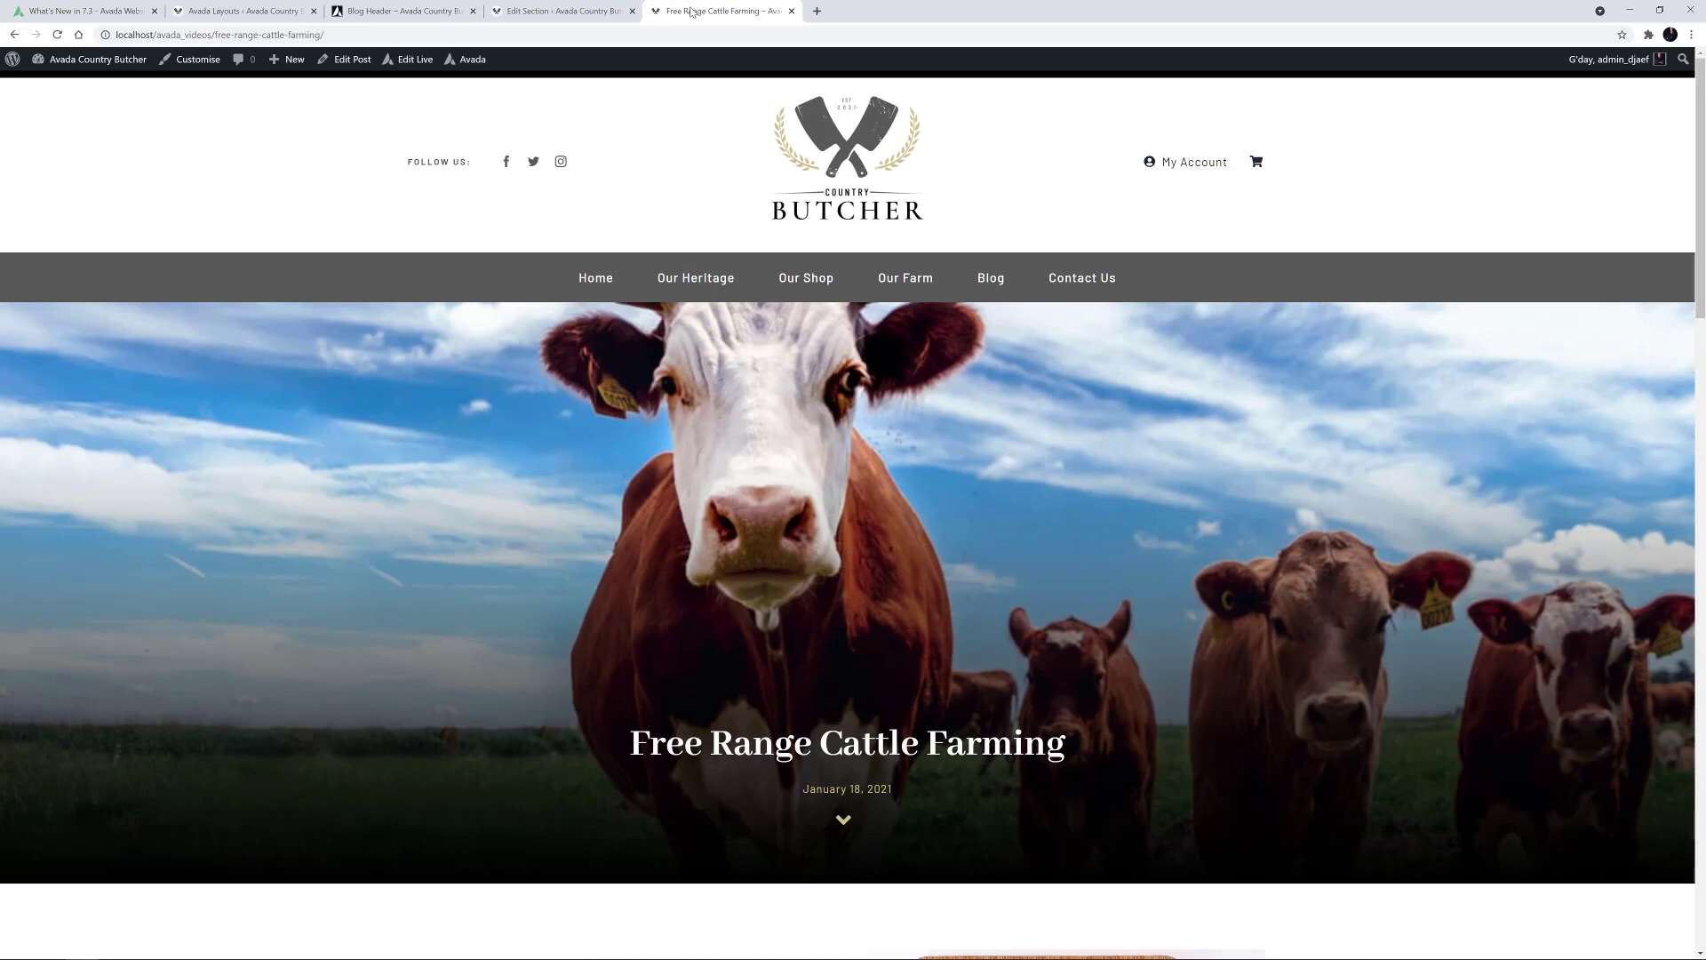
scroll(244, 237, down, 4)
scroll(233, 247, down, 7)
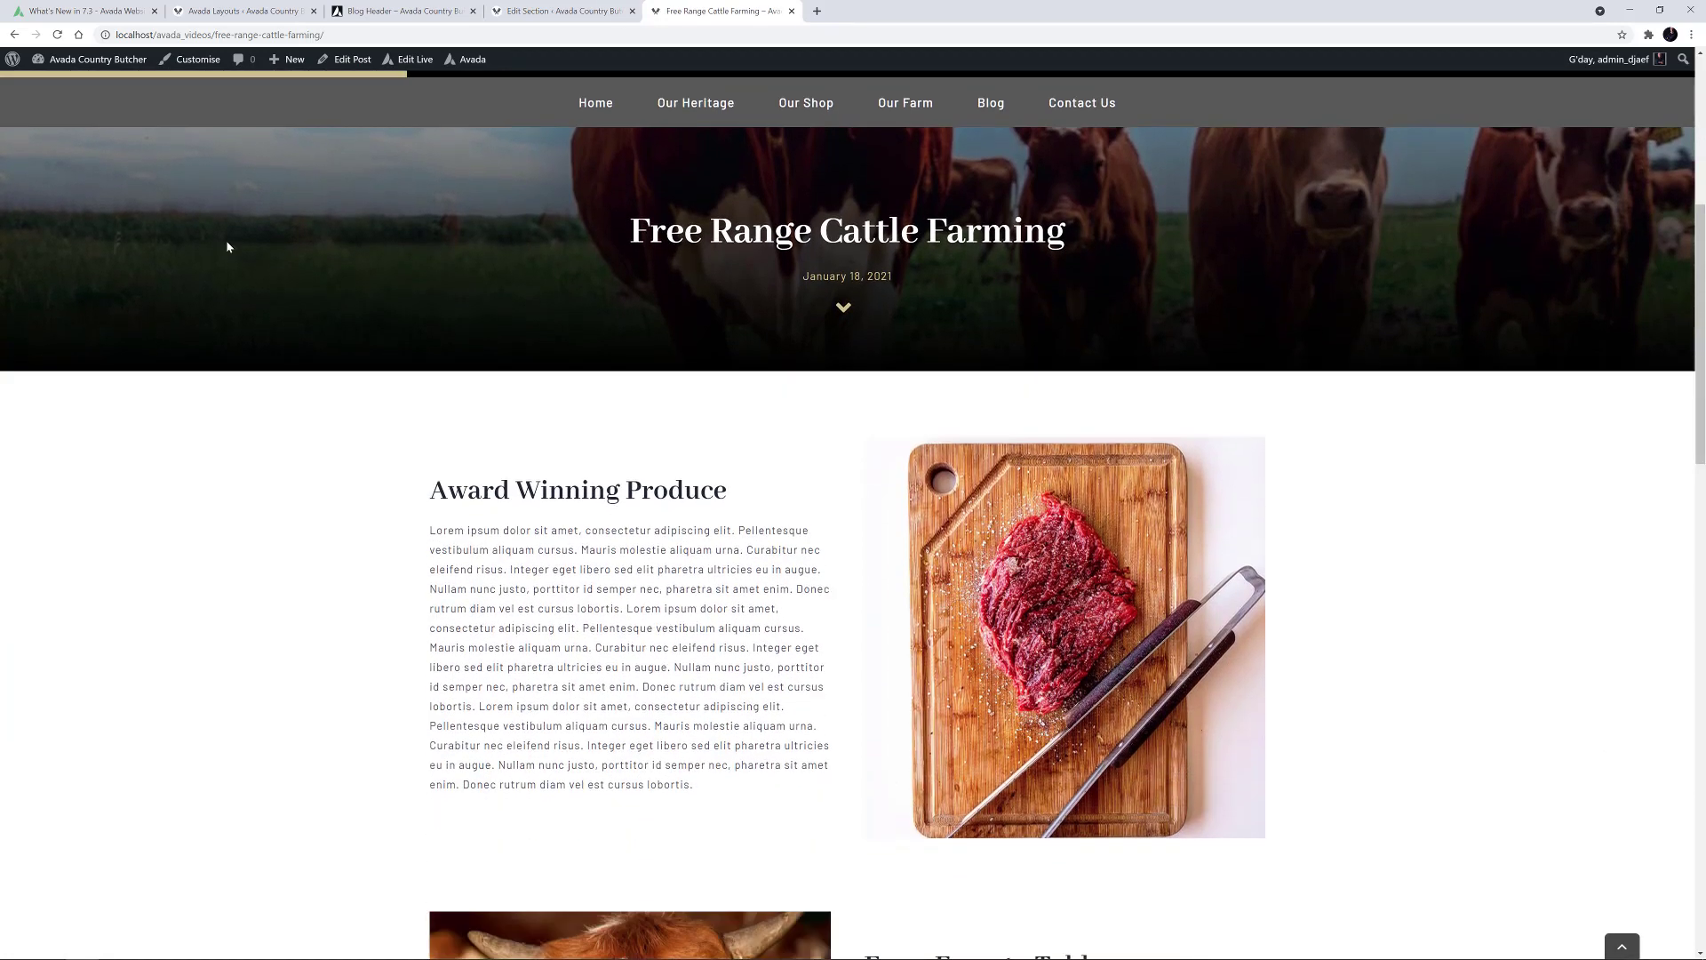
scroll(222, 254, down, 4)
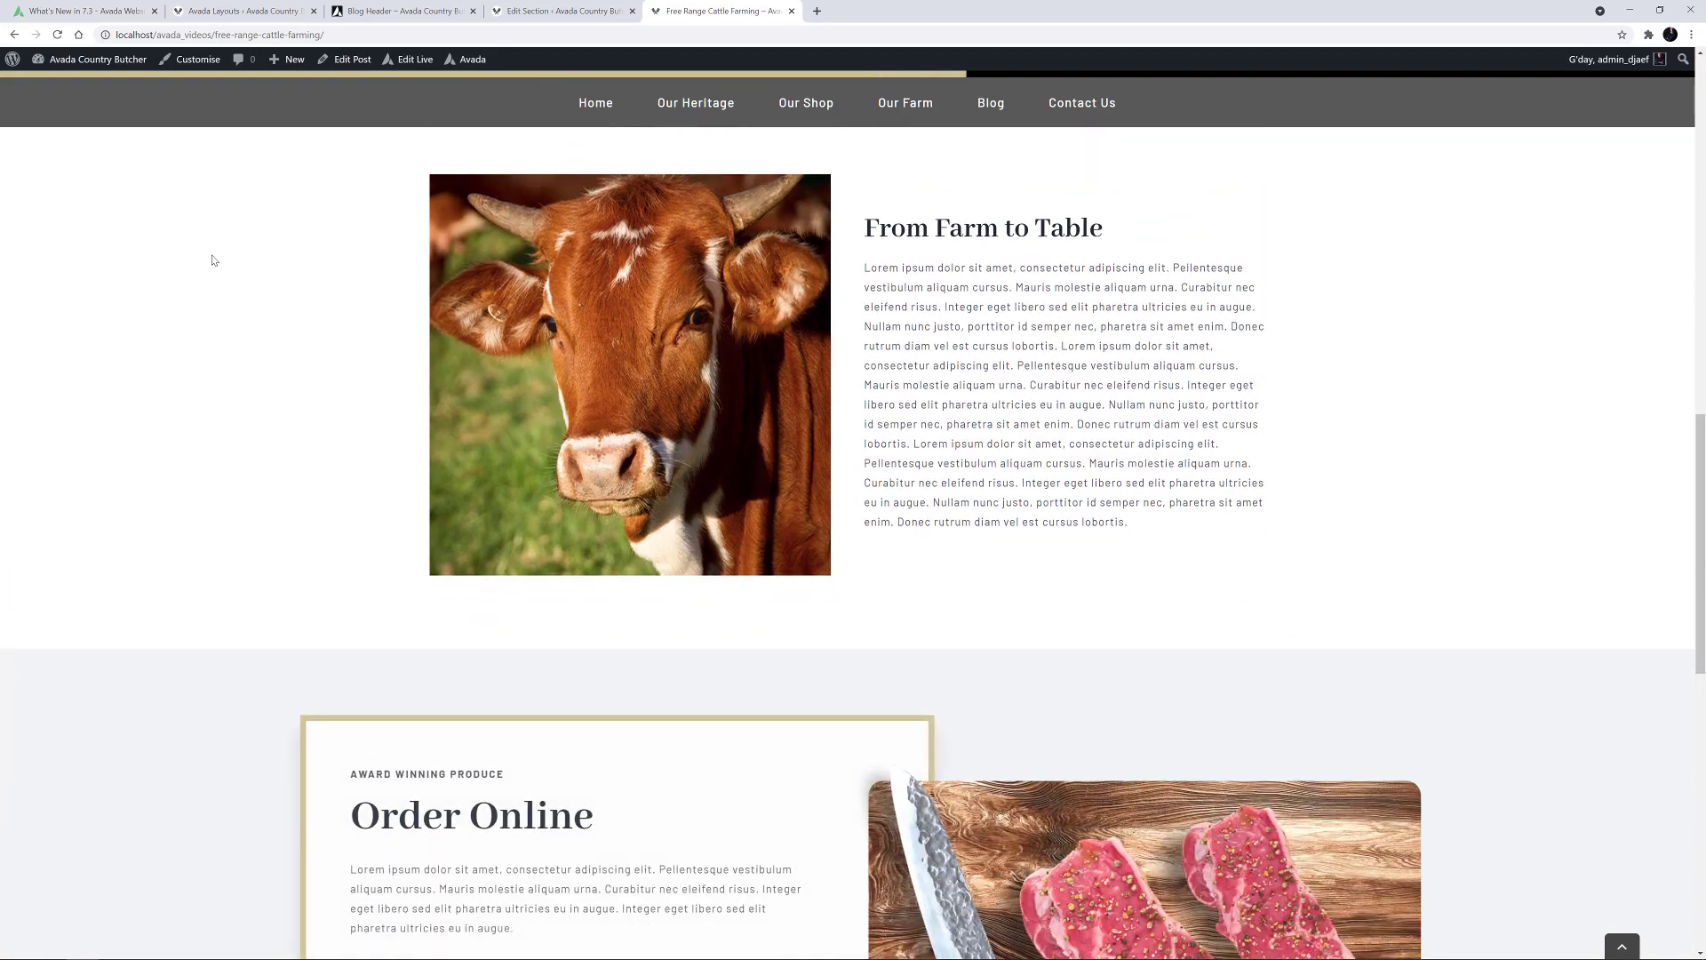
scroll(212, 258, up, 6)
scroll(199, 260, up, 10)
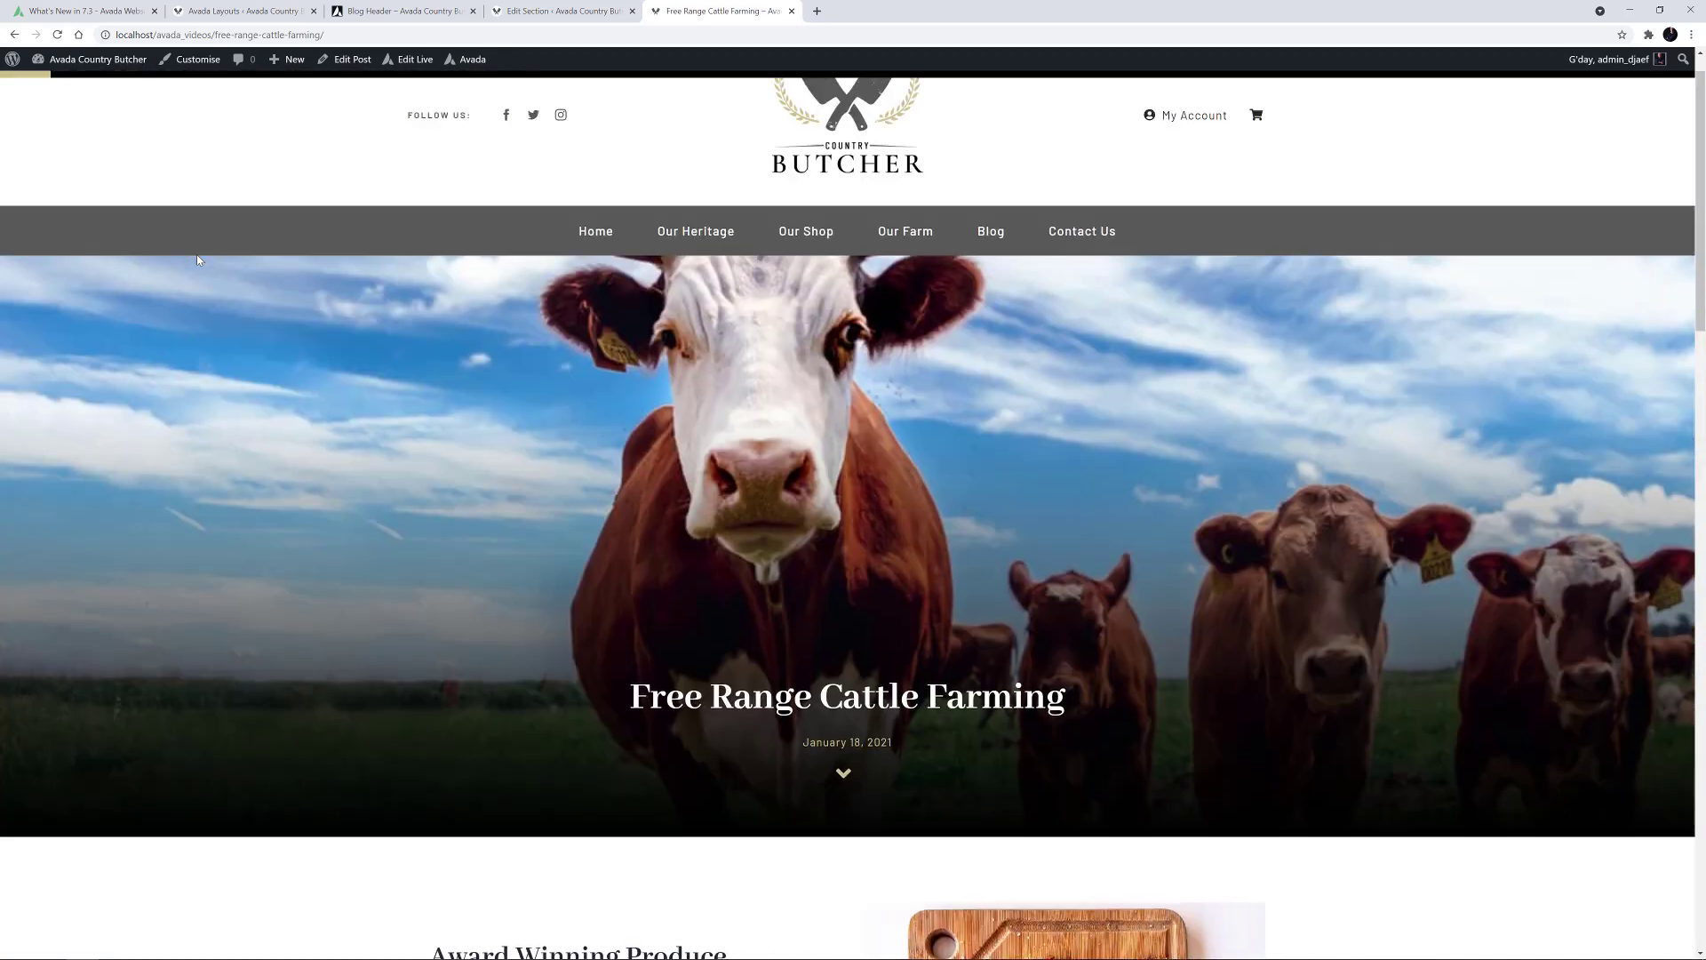